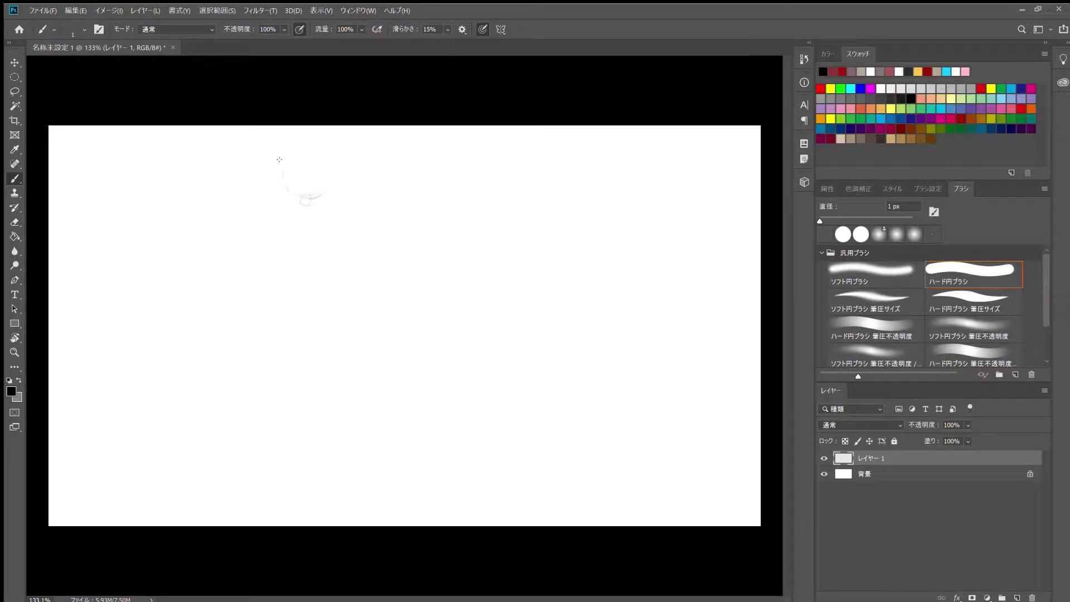
# Sketch faint head and shoulder guides, erase stray skirt lines, and extend the outstretched arm
pyautogui.moveTo(280, 159); pyautogui.dragTo(281, 164)
pyautogui.moveTo(268, 223); pyautogui.dragTo(311, 211)
pyautogui.press('e')
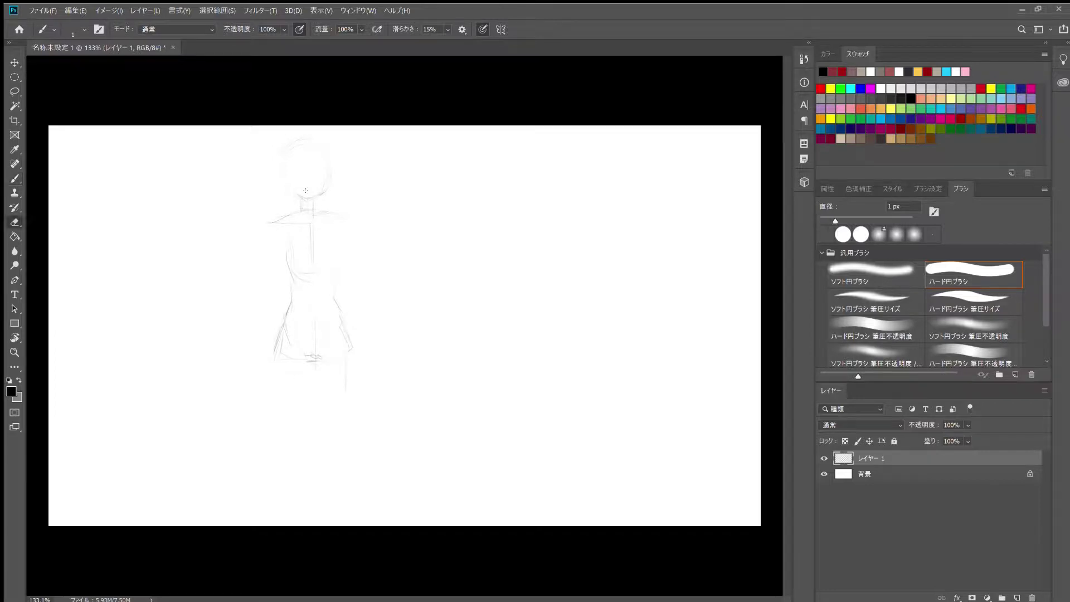
pyautogui.press('b')
pyautogui.moveTo(318, 173); pyautogui.dragTo(284, 175)
pyautogui.press('e')
pyautogui.moveTo(276, 334); pyautogui.dragTo(317, 359)
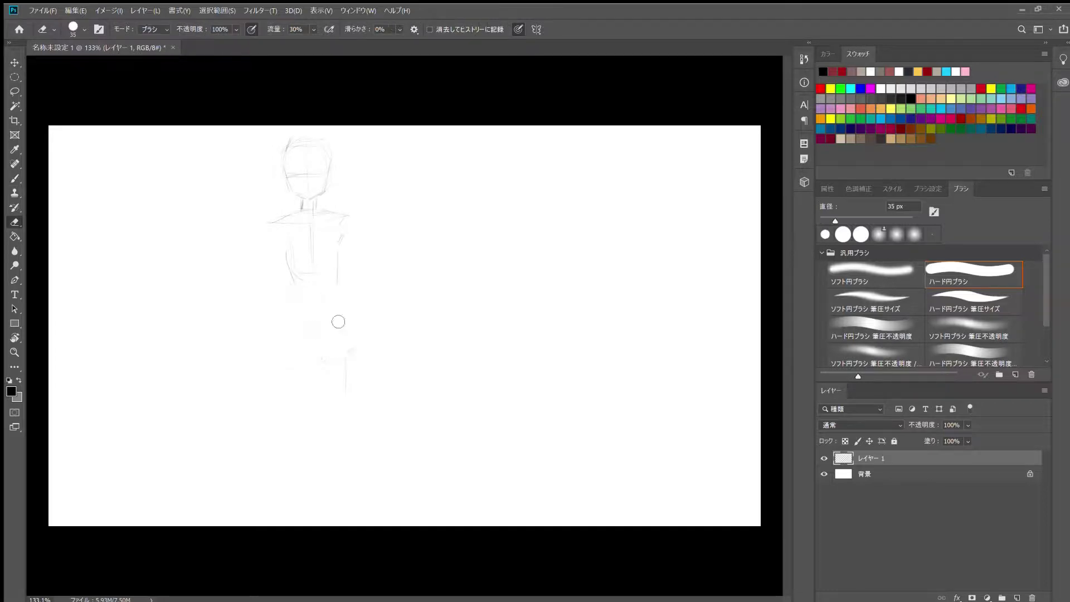
pyautogui.press('b')
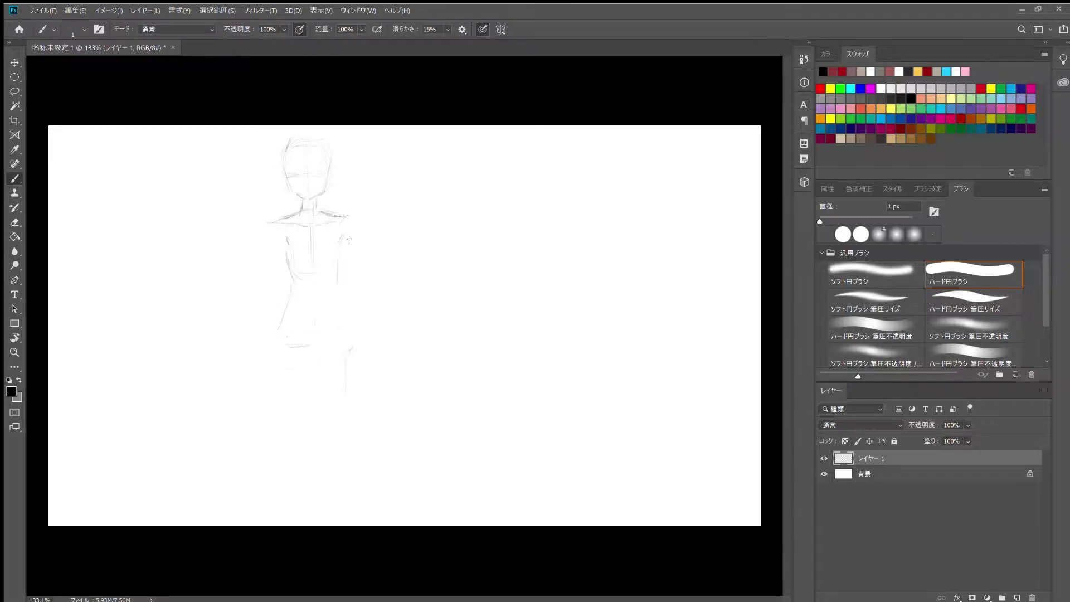
pyautogui.moveTo(350, 222); pyautogui.dragTo(454, 234)
# Draw the contours of both legs from the hips down past the knees
pyautogui.moveTo(277, 337); pyautogui.dragTo(287, 412)
pyautogui.moveTo(314, 357); pyautogui.dragTo(301, 431)
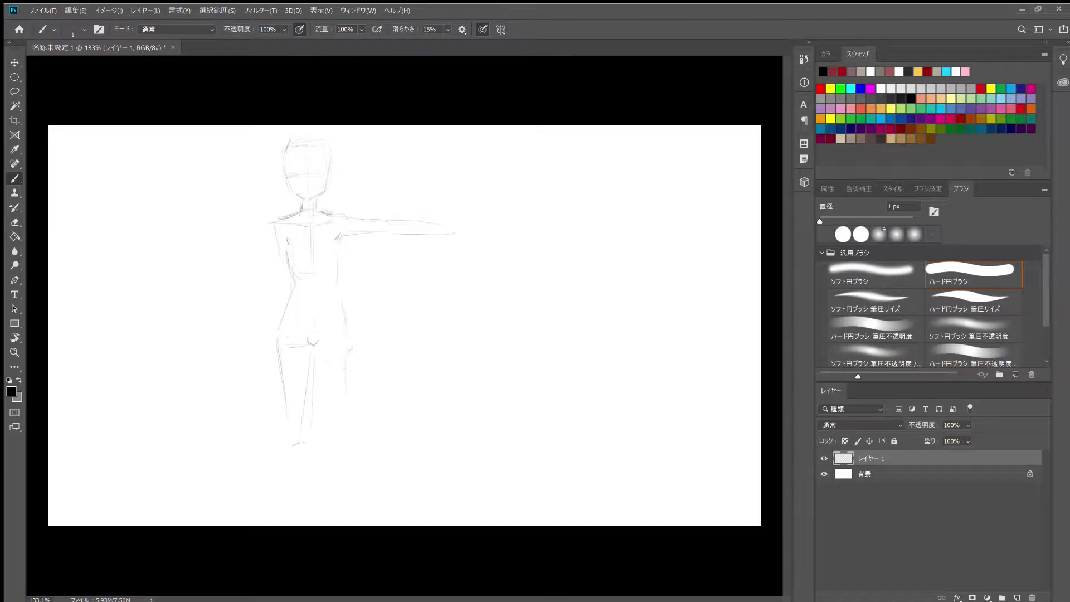
pyautogui.moveTo(349, 348); pyautogui.dragTo(341, 418)
pyautogui.moveTo(320, 364)
pyautogui.mouseDown()
pyautogui.moveTo(316, 430)
pyautogui.moveTo(291, 515)
pyautogui.mouseUp()
pyautogui.moveTo(305, 446); pyautogui.dragTo(310, 523)
pyautogui.moveTo(323, 443); pyautogui.dragTo(325, 463)
pyautogui.moveTo(346, 441); pyautogui.dragTo(341, 515)
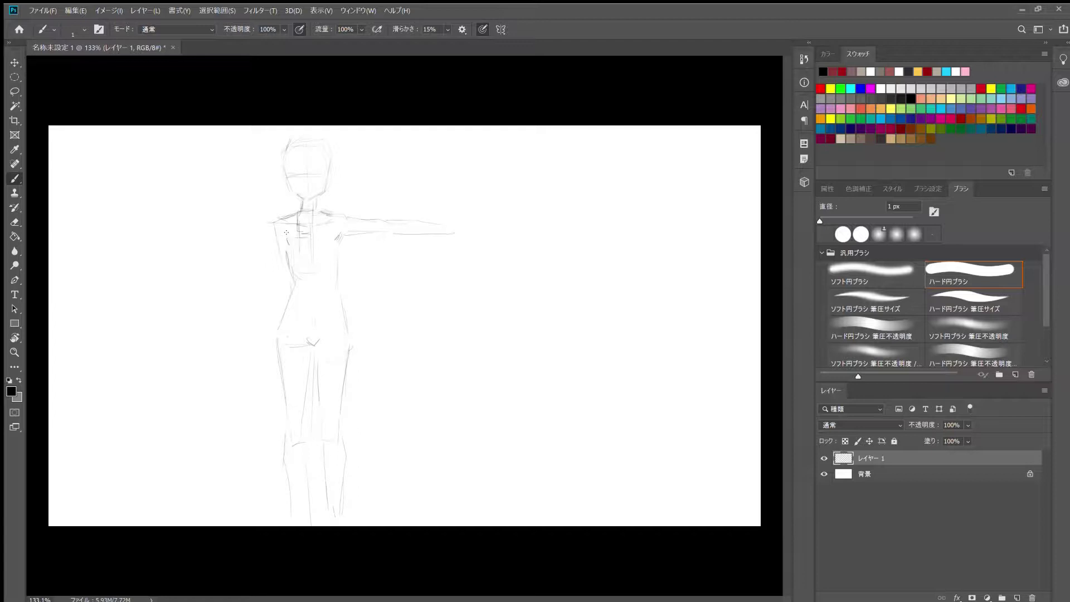
# Refine the neck base, inner arm line and lower legs, dropping the torso and finger strokes
pyautogui.hotkey('ctrl', 'z')
pyautogui.moveTo(299, 240)
pyautogui.mouseDown()
pyautogui.moveTo(315, 241)
pyautogui.moveTo(287, 246)
pyautogui.mouseUp()
pyautogui.moveTo(274, 288); pyautogui.dragTo(276, 228)
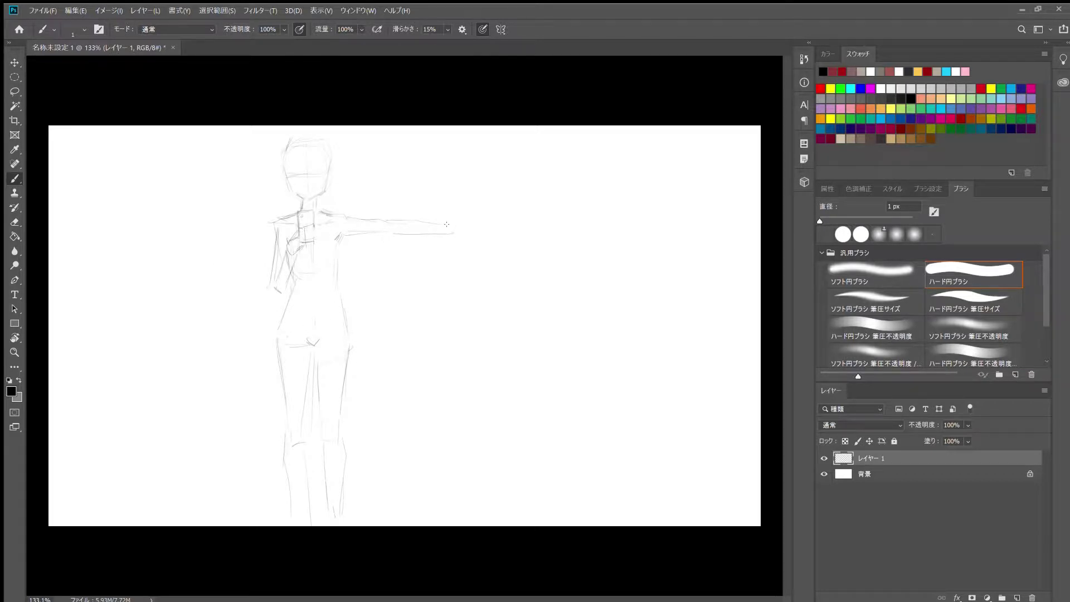
pyautogui.moveTo(484, 230); pyautogui.dragTo(475, 221)
pyautogui.hotkey('ctrl', 'z')
pyautogui.moveTo(304, 472); pyautogui.dragTo(303, 509)
pyautogui.moveTo(325, 449); pyautogui.dragTo(330, 524)
pyautogui.moveTo(350, 468); pyautogui.dragTo(340, 524)
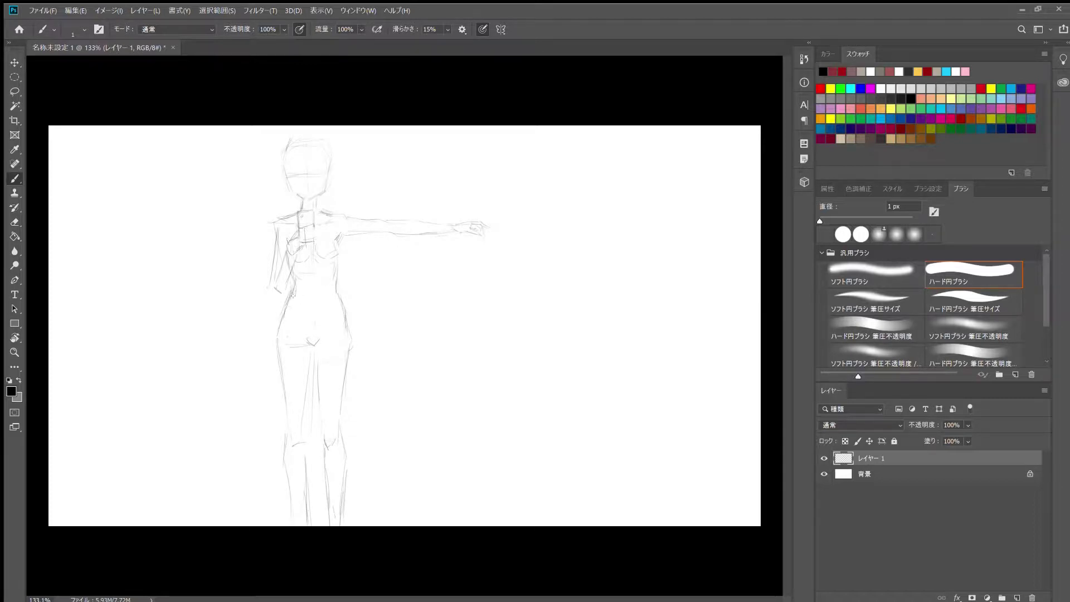
# Erase part of the eye guideline and sketch both eyes and the mouth
pyautogui.scroll(3, 323, 223)
pyautogui.scroll(-4, 346, 240)
pyautogui.scroll(6, 312, 262)
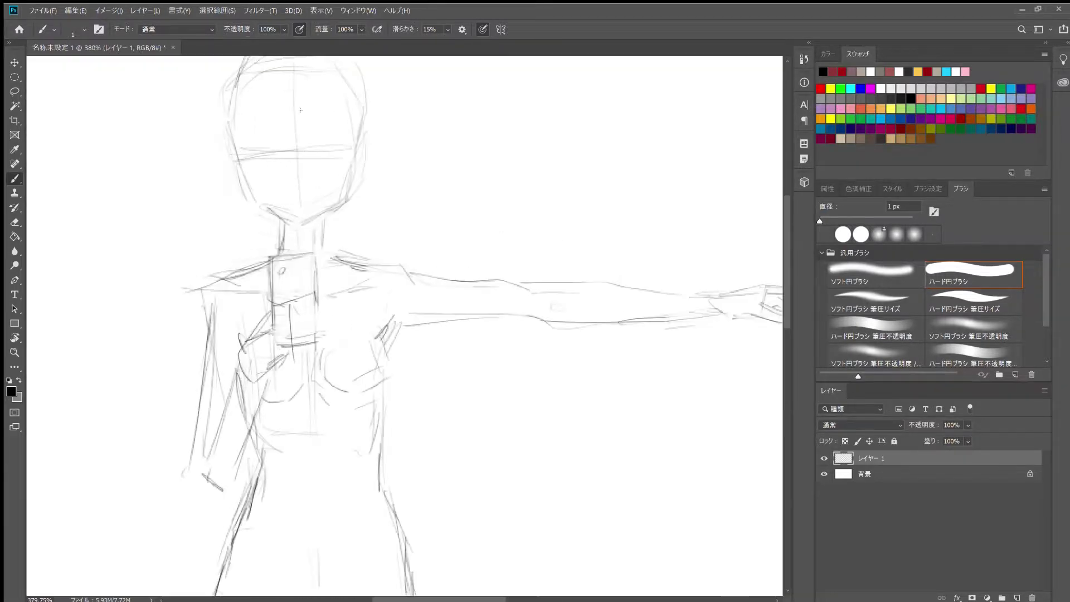
pyautogui.press('e')
pyautogui.moveTo(312, 156)
pyautogui.mouseDown()
pyautogui.moveTo(273, 157)
pyautogui.moveTo(276, 169)
pyautogui.mouseUp()
pyautogui.press('e')
pyautogui.press('b')
pyautogui.moveTo(262, 149)
pyautogui.mouseDown()
pyautogui.moveTo(309, 200)
pyautogui.moveTo(279, 166)
pyautogui.mouseUp()
pyautogui.moveTo(313, 148)
pyautogui.mouseDown()
pyautogui.moveTo(315, 163)
pyautogui.moveTo(340, 144)
pyautogui.mouseUp()
pyautogui.moveTo(341, 149); pyautogui.dragTo(343, 169)
pyautogui.moveTo(317, 170)
pyautogui.mouseDown()
pyautogui.moveTo(382, 188)
pyautogui.moveTo(351, 216)
pyautogui.mouseUp()
# Redraw the right eye, add irises and darker lids, and draw the left face contour to the chin
pyautogui.scroll(-5, 359, 236)
pyautogui.scroll(5, 352, 246)
pyautogui.hotkey('ctrl', 'z')
pyautogui.moveTo(271, 188)
pyautogui.mouseDown()
pyautogui.moveTo(305, 193)
pyautogui.moveTo(295, 218)
pyautogui.moveTo(301, 187)
pyautogui.mouseUp()
pyautogui.moveTo(263, 199); pyautogui.dragTo(372, 188)
pyautogui.moveTo(278, 198); pyautogui.dragTo(286, 215)
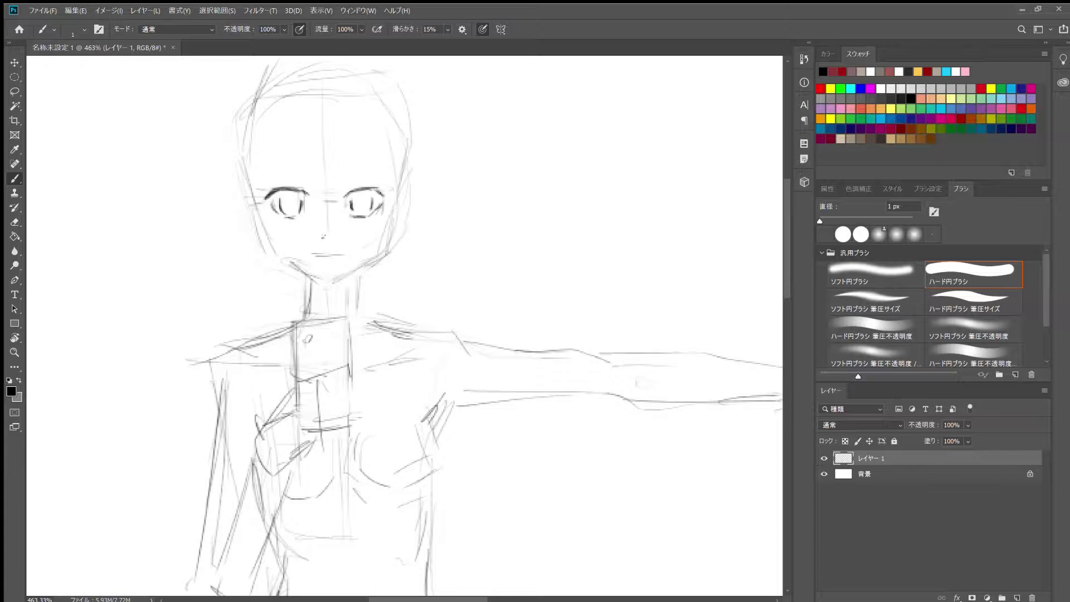
pyautogui.moveTo(356, 199); pyautogui.dragTo(361, 210)
pyautogui.moveTo(290, 199)
pyautogui.mouseDown()
pyautogui.moveTo(296, 211)
pyautogui.moveTo(374, 189)
pyautogui.mouseUp()
pyautogui.moveTo(275, 193)
pyautogui.mouseDown()
pyautogui.moveTo(302, 190)
pyautogui.moveTo(267, 239)
pyautogui.moveTo(313, 274)
pyautogui.mouseUp()
pyautogui.hotkey('ctrl', 'z')
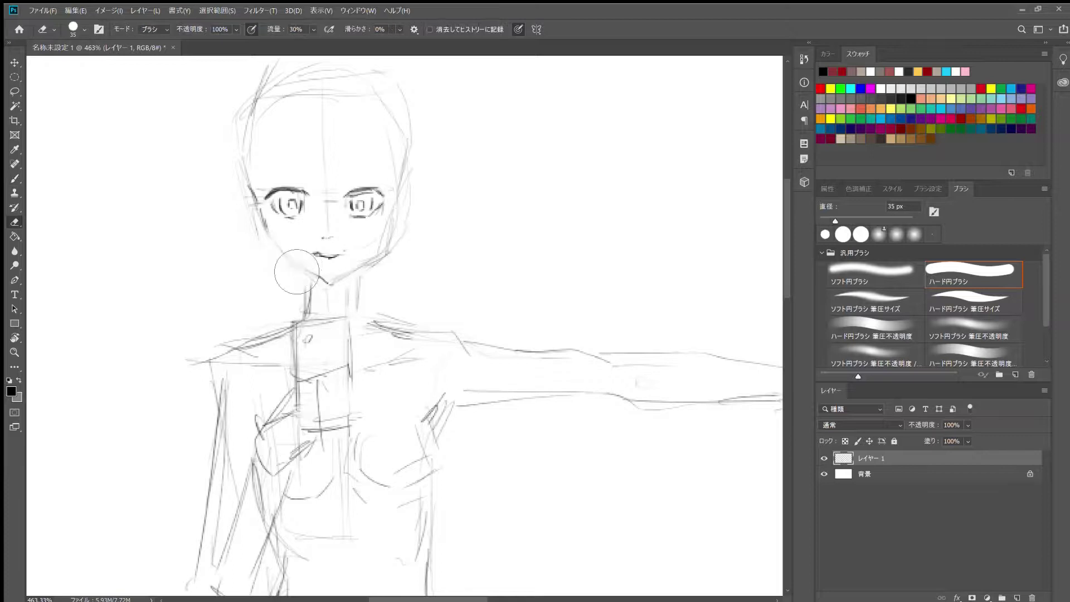
pyautogui.moveTo(256, 193)
pyautogui.mouseDown()
pyautogui.moveTo(274, 243)
pyautogui.moveTo(341, 276)
pyautogui.mouseUp()
# Draw the right face contour, short eyebrow strokes and the right head outline
pyautogui.moveTo(403, 166)
pyautogui.mouseDown()
pyautogui.moveTo(386, 238)
pyautogui.moveTo(341, 281)
pyautogui.mouseUp()
pyautogui.moveTo(259, 195)
pyautogui.mouseDown()
pyautogui.moveTo(246, 111)
pyautogui.moveTo(271, 83)
pyautogui.mouseUp()
pyautogui.moveTo(301, 186); pyautogui.dragTo(311, 182)
pyautogui.moveTo(344, 189); pyautogui.dragTo(375, 173)
pyautogui.moveTo(267, 179); pyautogui.dragTo(309, 175)
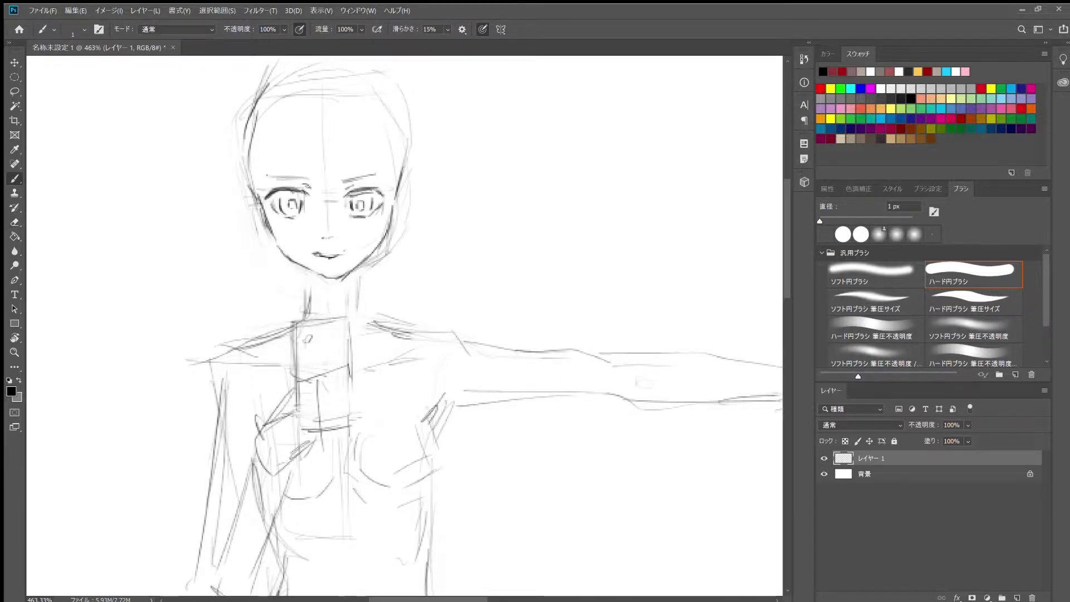
pyautogui.scroll(-5, 402, 157)
pyautogui.scroll(2, 401, 157)
pyautogui.moveTo(403, 116); pyautogui.dragTo(400, 153)
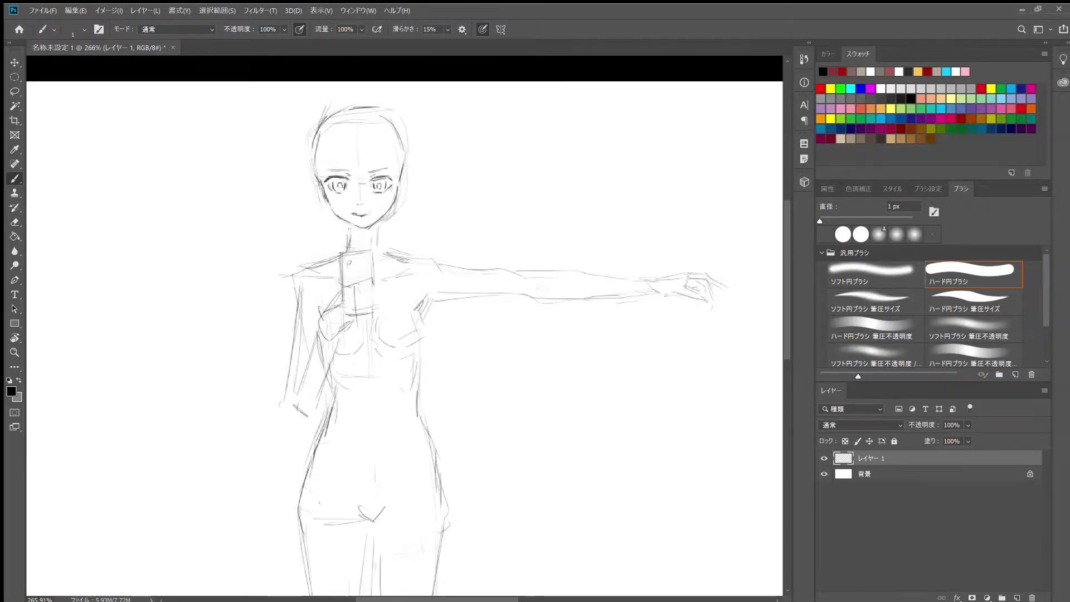
# Lasso the head and reshape it with Free Transform (Ctrl+T), then commit
pyautogui.scroll(-5, 299, 244)
pyautogui.scroll(4, 353, 277)
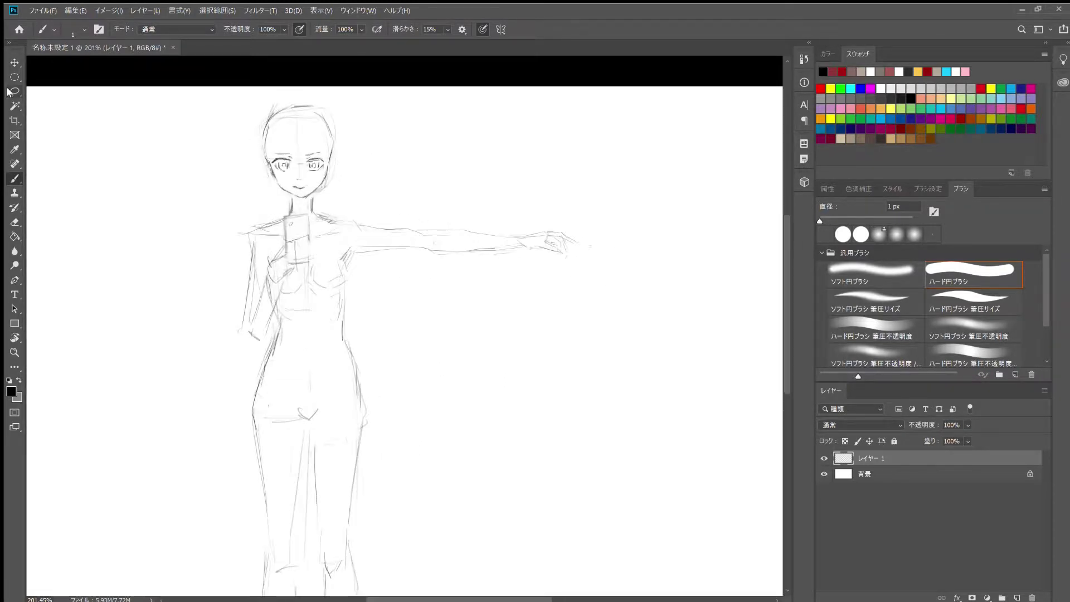
pyautogui.click(15, 91)
pyautogui.moveTo(267, 144); pyautogui.dragTo(358, 108)
pyautogui.hotkey('ctrl', 't')
pyautogui.press('Return')
pyautogui.scroll(-3, 334, 222)
pyautogui.scroll(3, 279, 167)
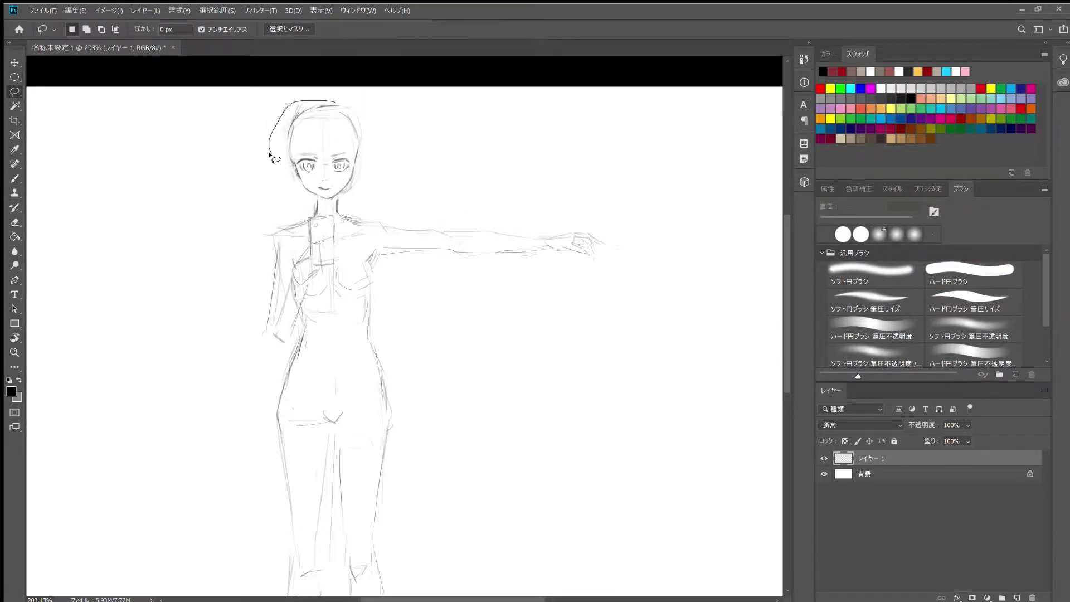
pyautogui.hotkey('ctrl', 't')
pyautogui.moveTo(269, 154)
pyautogui.mouseDown()
pyautogui.moveTo(334, 102)
pyautogui.moveTo(356, 109)
pyautogui.mouseUp()
pyautogui.press('Return')
pyautogui.scroll(3, 297, 193)
# Erase the left eye and redraw it open with upper lid, iris and lashes
pyautogui.press('b')
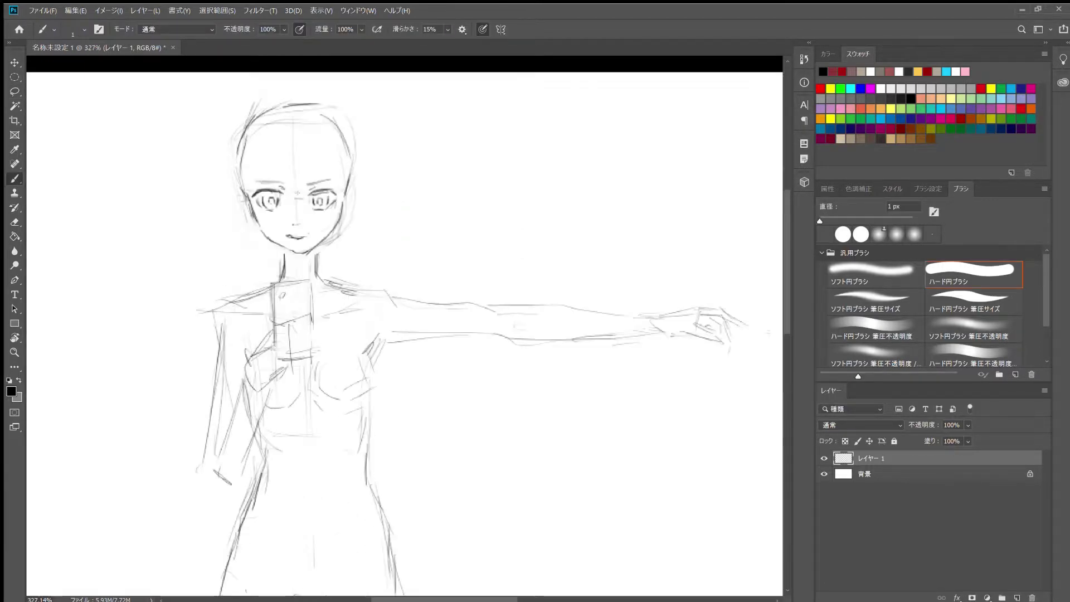
pyautogui.scroll(3, 297, 193)
pyautogui.scroll(2, 297, 193)
pyautogui.press('e')
pyautogui.moveTo(262, 206)
pyautogui.mouseDown()
pyautogui.moveTo(234, 195)
pyautogui.moveTo(261, 188)
pyautogui.moveTo(240, 217)
pyautogui.mouseUp()
pyautogui.press('b')
pyautogui.moveTo(261, 203)
pyautogui.mouseDown()
pyautogui.moveTo(265, 212)
pyautogui.moveTo(246, 213)
pyautogui.moveTo(268, 190)
pyautogui.mouseUp()
pyautogui.moveTo(310, 196); pyautogui.dragTo(321, 192)
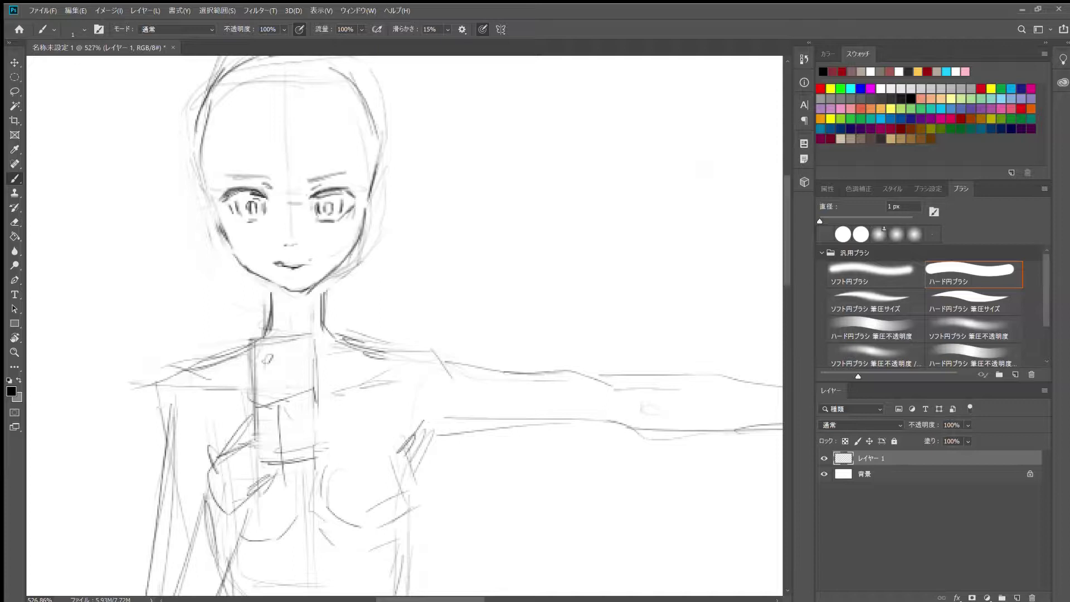
pyautogui.moveTo(223, 198); pyautogui.dragTo(240, 191)
pyautogui.moveTo(230, 206); pyautogui.dragTo(234, 219)
# Darken and extend the upper lids of both eyes and the right eye corner
pyautogui.moveTo(324, 190); pyautogui.dragTo(354, 197)
pyautogui.moveTo(231, 196); pyautogui.dragTo(266, 191)
pyautogui.moveTo(309, 201); pyautogui.dragTo(344, 193)
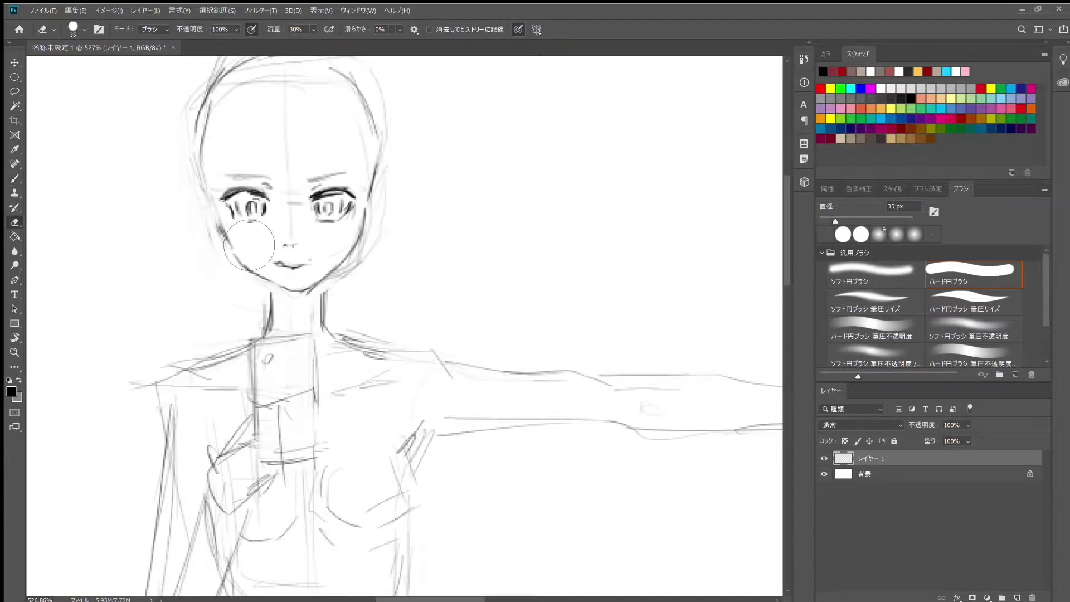
pyautogui.moveTo(225, 204); pyautogui.dragTo(240, 192)
pyautogui.moveTo(344, 201)
pyautogui.mouseDown()
pyautogui.moveTo(354, 191)
pyautogui.moveTo(339, 177)
pyautogui.mouseUp()
# Restroke the eyebrows darker and lower, and darken the jaw, cheeks, chin and neck
pyautogui.hotkey('ctrl', 'z')
pyautogui.moveTo(247, 177); pyautogui.dragTo(265, 175)
pyautogui.moveTo(211, 203)
pyautogui.mouseDown()
pyautogui.moveTo(233, 242)
pyautogui.moveTo(304, 289)
pyautogui.mouseUp()
pyautogui.hotkey('ctrl', 'z')
pyautogui.moveTo(226, 223)
pyautogui.mouseDown()
pyautogui.moveTo(262, 275)
pyautogui.moveTo(312, 285)
pyautogui.mouseUp()
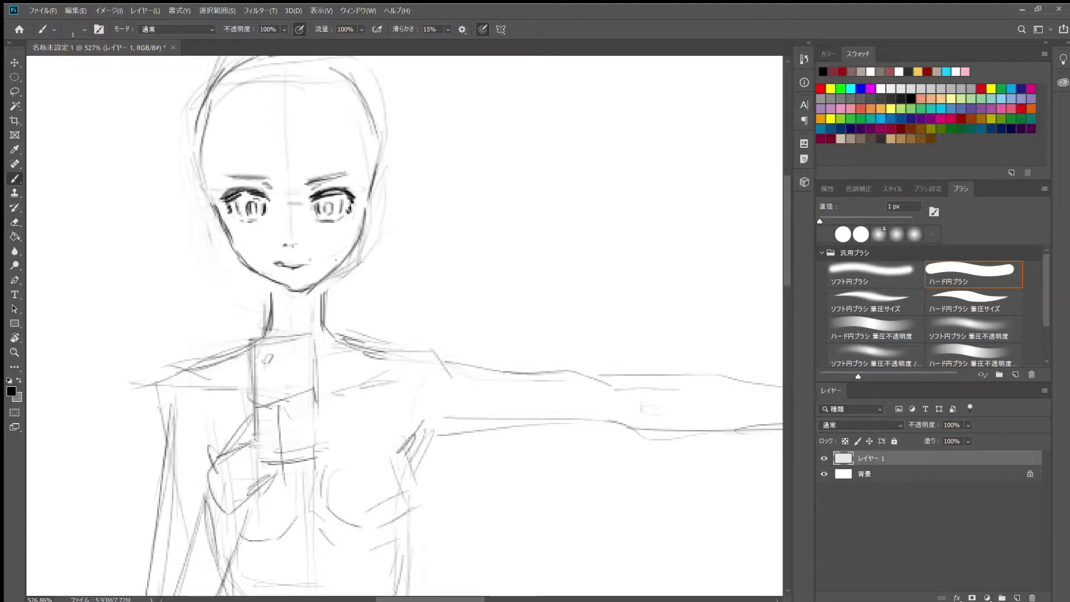
pyautogui.moveTo(350, 251); pyautogui.dragTo(305, 287)
pyautogui.hotkey('ctrl', 'z')
pyautogui.moveTo(368, 190)
pyautogui.mouseDown()
pyautogui.moveTo(356, 251)
pyautogui.moveTo(301, 296)
pyautogui.mouseUp()
pyautogui.moveTo(343, 264); pyautogui.dragTo(266, 308)
pyautogui.moveTo(323, 280); pyautogui.dragTo(319, 309)
pyautogui.scroll(-5, 418, 240)
# Add dark lashes over both eyes and draw ears beside the face
pyautogui.scroll(4, 418, 239)
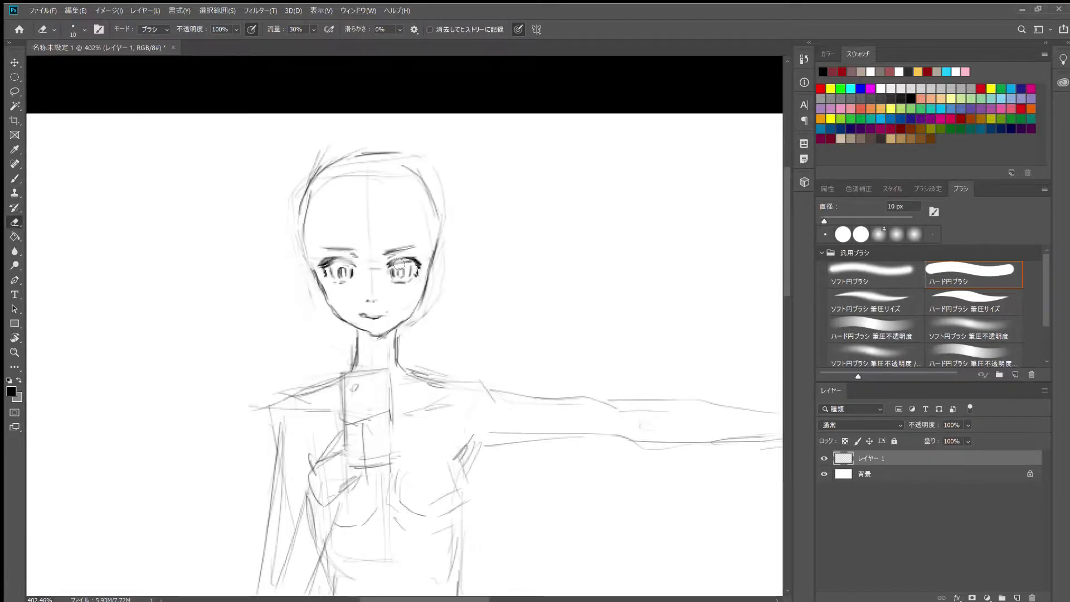
pyautogui.moveTo(391, 256); pyautogui.dragTo(411, 262)
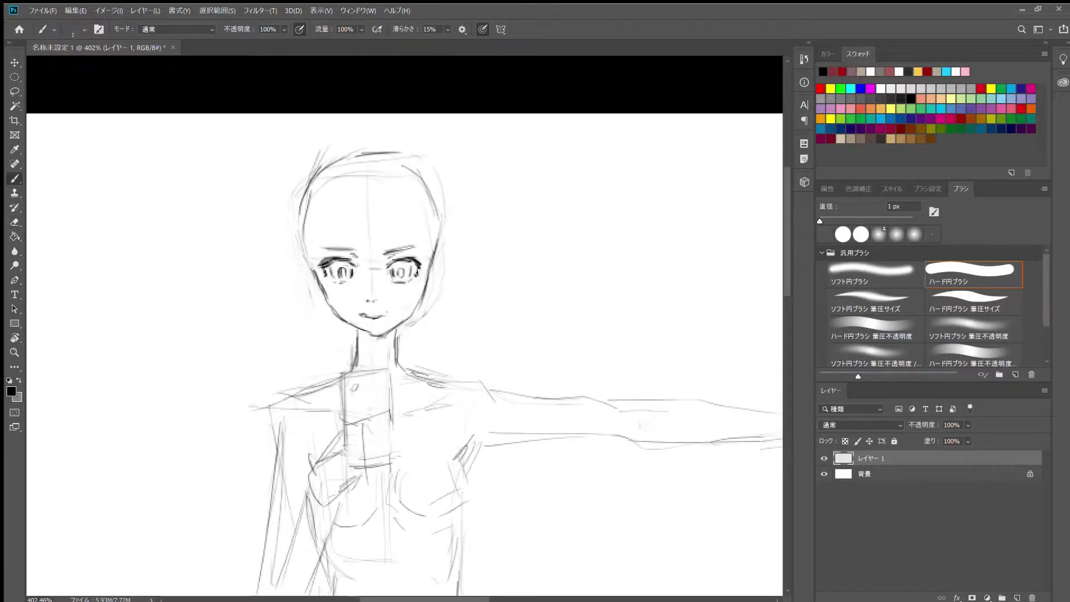
pyautogui.moveTo(324, 260); pyautogui.dragTo(341, 265)
pyautogui.moveTo(340, 262)
pyautogui.mouseDown()
pyautogui.moveTo(354, 269)
pyautogui.moveTo(336, 266)
pyautogui.mouseUp()
pyautogui.moveTo(400, 262); pyautogui.dragTo(436, 272)
pyautogui.moveTo(302, 256); pyautogui.dragTo(308, 265)
pyautogui.moveTo(297, 258); pyautogui.dragTo(296, 272)
pyautogui.moveTo(300, 275); pyautogui.dragTo(311, 288)
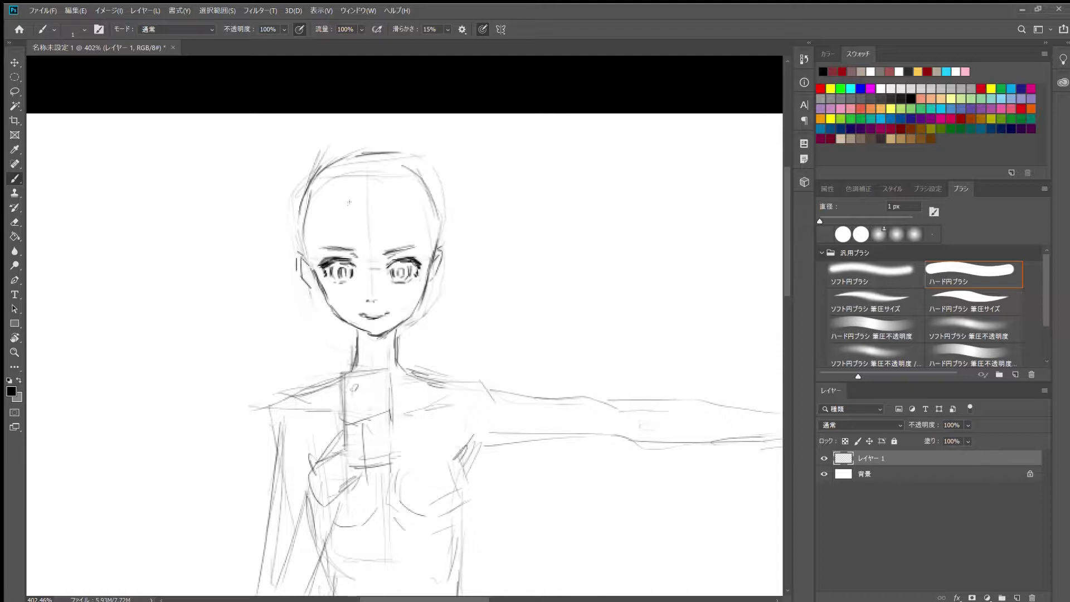
# Draw bangs across the forehead, side strands by the cheeks, and the outer hair outline
pyautogui.moveTo(325, 205); pyautogui.dragTo(324, 253)
pyautogui.moveTo(334, 206); pyautogui.dragTo(337, 229)
pyautogui.moveTo(345, 215)
pyautogui.mouseDown()
pyautogui.moveTo(355, 245)
pyautogui.moveTo(389, 207)
pyautogui.mouseUp()
pyautogui.moveTo(395, 205)
pyautogui.mouseDown()
pyautogui.moveTo(399, 240)
pyautogui.moveTo(422, 258)
pyautogui.mouseUp()
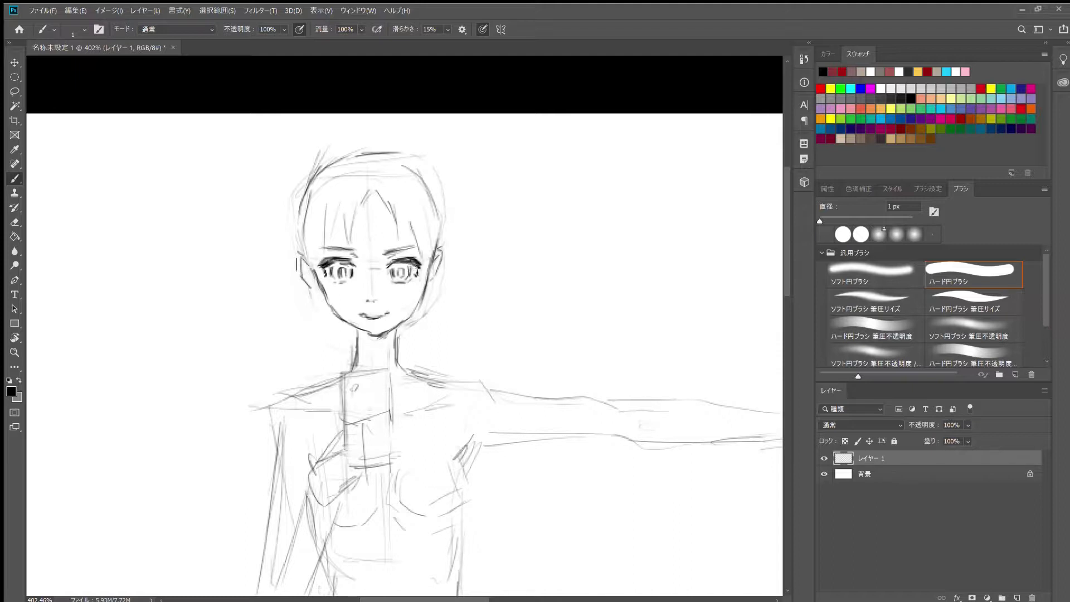
pyautogui.moveTo(314, 251); pyautogui.dragTo(321, 343)
pyautogui.moveTo(302, 281); pyautogui.dragTo(312, 348)
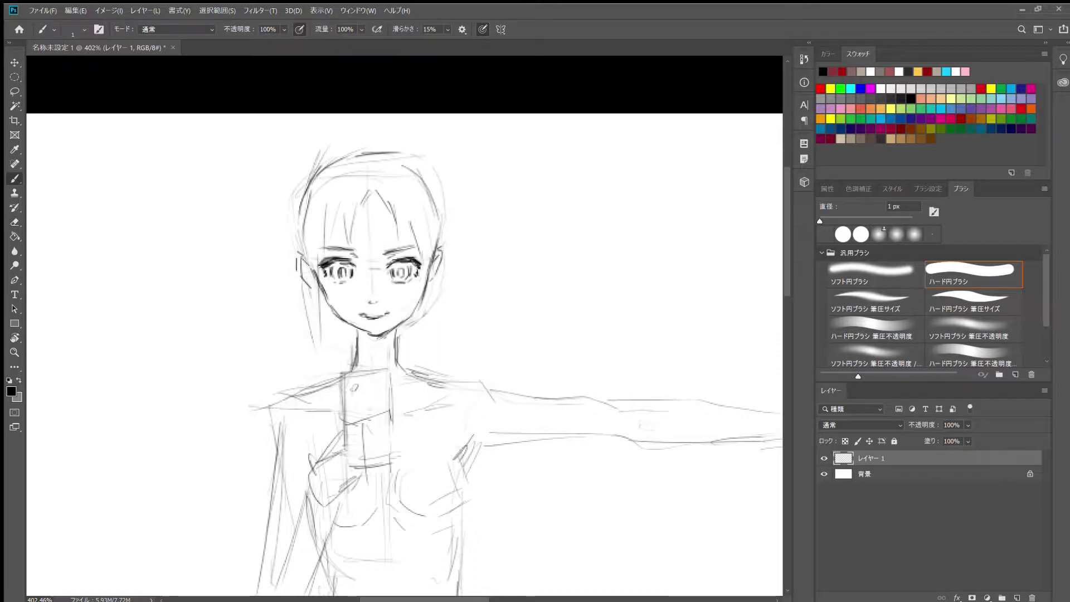
pyautogui.moveTo(324, 251); pyautogui.dragTo(327, 357)
pyautogui.moveTo(418, 276); pyautogui.dragTo(417, 356)
pyautogui.moveTo(305, 187); pyautogui.dragTo(280, 271)
pyautogui.moveTo(333, 167); pyautogui.dragTo(297, 213)
pyautogui.moveTo(385, 152)
pyautogui.mouseDown()
pyautogui.moveTo(415, 175)
pyautogui.moveTo(451, 261)
pyautogui.mouseUp()
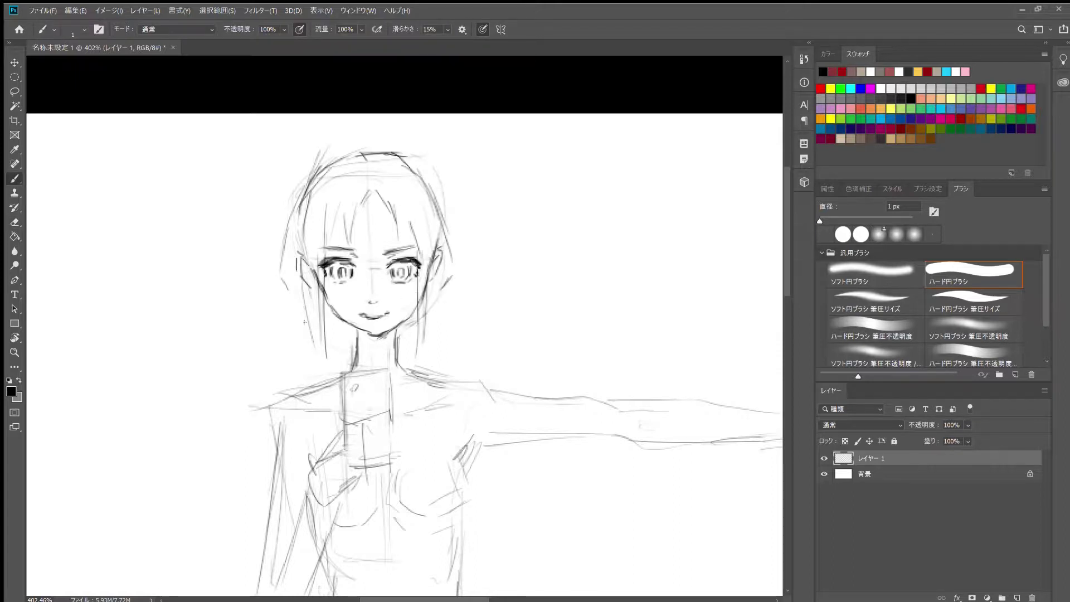
# Add more hair strokes on both sides and the top of the head, trimming stray lines
pyautogui.moveTo(305, 303); pyautogui.dragTo(297, 346)
pyautogui.moveTo(431, 306); pyautogui.dragTo(440, 332)
pyautogui.moveTo(333, 158); pyautogui.dragTo(293, 193)
pyautogui.moveTo(368, 147)
pyautogui.mouseDown()
pyautogui.moveTo(445, 200)
pyautogui.moveTo(404, 158)
pyautogui.moveTo(451, 218)
pyautogui.moveTo(458, 298)
pyautogui.mouseUp()
pyautogui.press('e')
pyautogui.press('b')
pyautogui.moveTo(312, 195); pyautogui.dragTo(274, 298)
pyautogui.moveTo(289, 228); pyautogui.dragTo(273, 284)
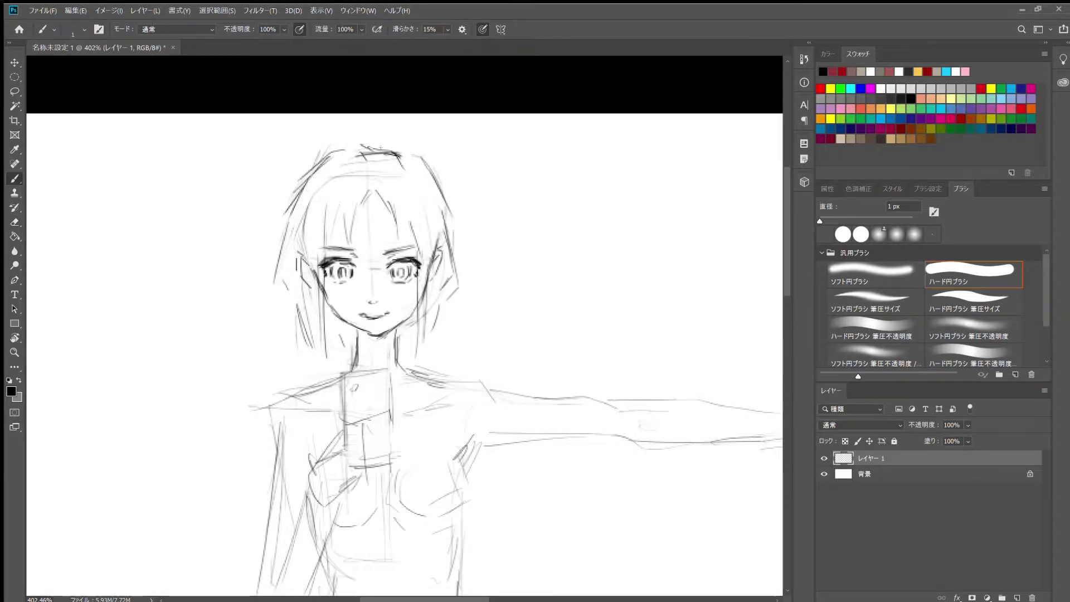
pyautogui.moveTo(381, 148); pyautogui.dragTo(426, 170)
pyautogui.scroll(-5, 381, 167)
pyautogui.scroll(6, 367, 201)
# Erase the eyebrows and smile, and draw new upper-eyelid lines over both eyes
pyautogui.press('e')
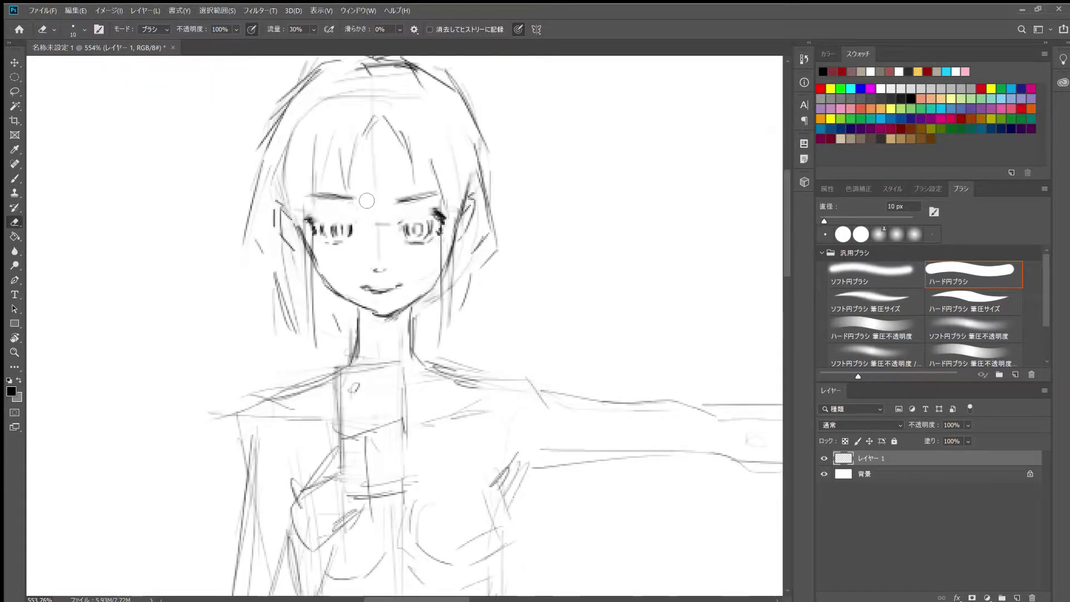
pyautogui.moveTo(317, 196); pyautogui.dragTo(355, 195)
pyautogui.moveTo(395, 200); pyautogui.dragTo(432, 195)
pyautogui.press('b')
pyautogui.moveTo(319, 216)
pyautogui.mouseDown()
pyautogui.moveTo(434, 215)
pyautogui.moveTo(361, 204)
pyautogui.moveTo(435, 198)
pyautogui.mouseUp()
pyautogui.press('e')
pyautogui.moveTo(362, 287); pyautogui.dragTo(400, 283)
pyautogui.press('b')
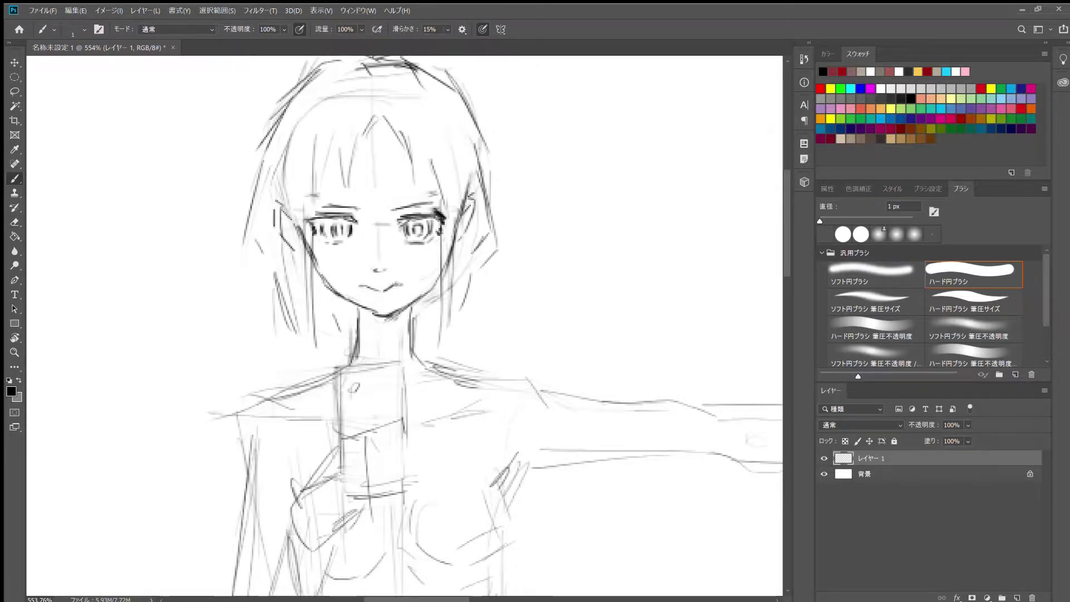
# Add further hair strokes on top of the head
pyautogui.moveTo(363, 151); pyautogui.dragTo(348, 195)
pyautogui.scroll(-5, 367, 184)
pyautogui.moveTo(401, 128)
pyautogui.mouseDown()
pyautogui.moveTo(351, 170)
pyautogui.moveTo(321, 167)
pyautogui.moveTo(343, 163)
pyautogui.mouseUp()
pyautogui.scroll(6, 334, 178)
pyautogui.press('e')
pyautogui.press('b')
# Erase both of the girl's eyes so they can be redrawn
pyautogui.scroll(-5, 353, 167)
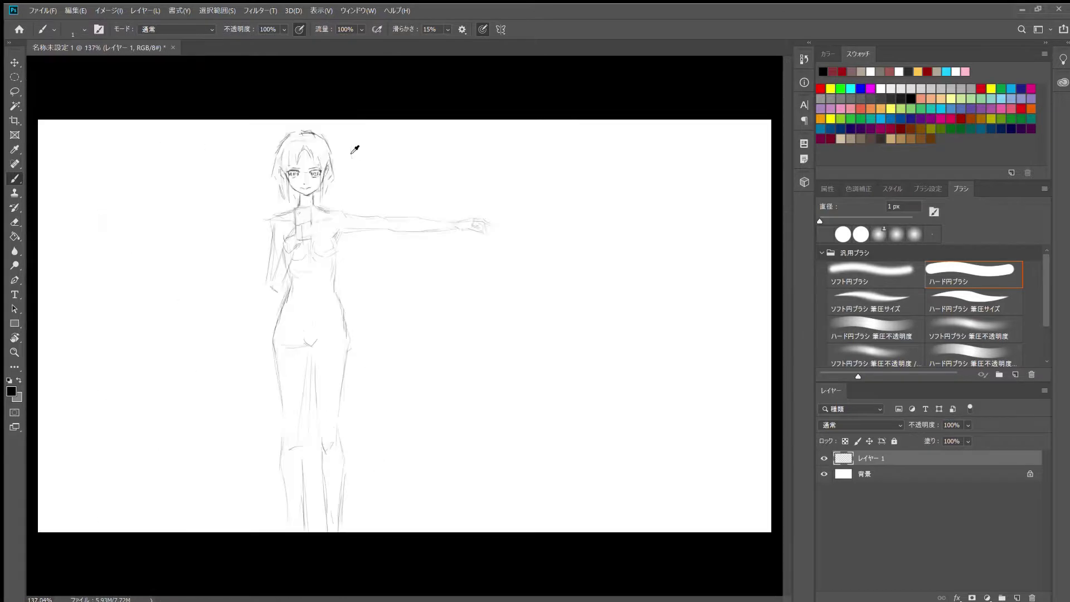
pyautogui.scroll(3, 311, 156)
pyautogui.scroll(-3, 310, 156)
pyautogui.scroll(3, 310, 156)
pyautogui.press('e')
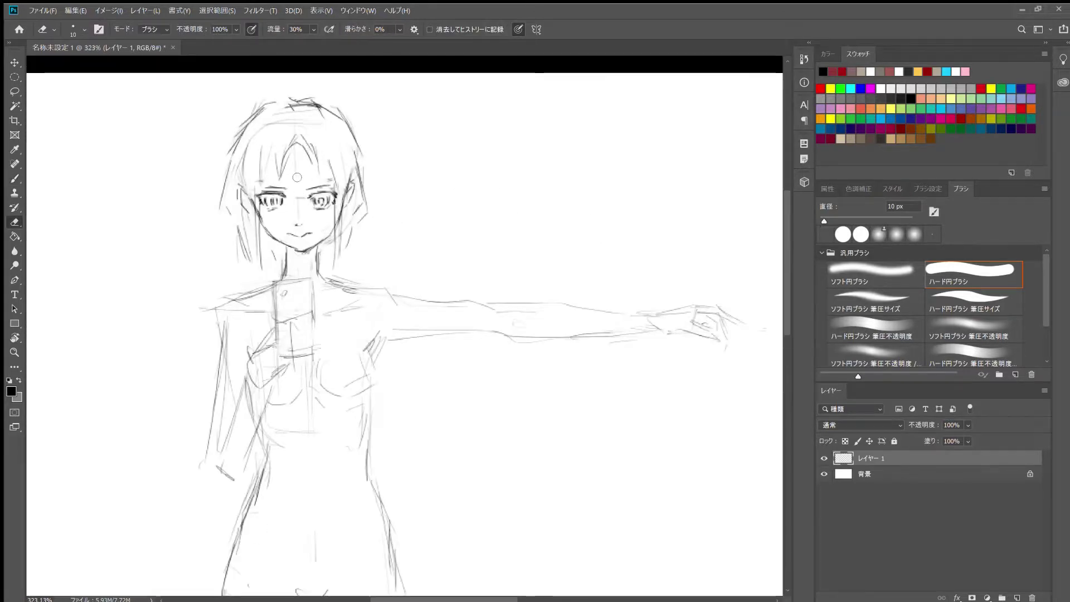
pyautogui.moveTo(262, 190)
pyautogui.mouseDown()
pyautogui.moveTo(284, 215)
pyautogui.moveTo(333, 207)
pyautogui.moveTo(287, 201)
pyautogui.moveTo(333, 193)
pyautogui.moveTo(331, 212)
pyautogui.mouseUp()
pyautogui.press('b')
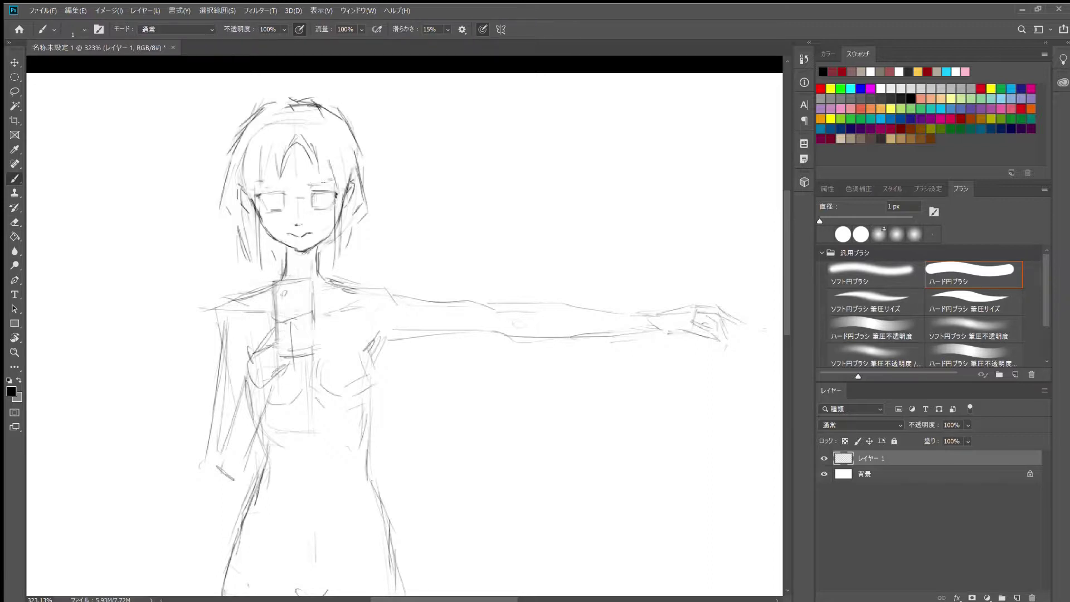
# Draw new fine strokes around both eyes with the 1 px brush
pyautogui.scroll(-3, 299, 247)
pyautogui.scroll(5, 299, 246)
pyautogui.moveTo(232, 163)
pyautogui.mouseDown()
pyautogui.moveTo(271, 161)
pyautogui.moveTo(247, 184)
pyautogui.mouseUp()
pyautogui.moveTo(270, 162)
pyautogui.mouseDown()
pyautogui.moveTo(272, 182)
pyautogui.moveTo(240, 159)
pyautogui.mouseUp()
pyautogui.moveTo(268, 168)
pyautogui.mouseDown()
pyautogui.moveTo(278, 158)
pyautogui.moveTo(275, 176)
pyautogui.moveTo(335, 155)
pyautogui.mouseUp()
pyautogui.moveTo(244, 160)
pyautogui.mouseDown()
pyautogui.moveTo(359, 156)
pyautogui.moveTo(339, 187)
pyautogui.moveTo(273, 157)
pyautogui.moveTo(339, 157)
pyautogui.moveTo(323, 180)
pyautogui.moveTo(344, 182)
pyautogui.mouseUp()
# Thicken the eyelids and add the iris and pupil strokes, tidying with the eraser
pyautogui.press('e')
pyautogui.press('b')
pyautogui.moveTo(328, 168)
pyautogui.mouseDown()
pyautogui.moveTo(339, 173)
pyautogui.moveTo(313, 165)
pyautogui.moveTo(352, 158)
pyautogui.moveTo(356, 176)
pyautogui.mouseUp()
pyautogui.moveTo(250, 166)
pyautogui.mouseDown()
pyautogui.moveTo(246, 181)
pyautogui.moveTo(269, 183)
pyautogui.moveTo(261, 178)
pyautogui.mouseUp()
pyautogui.press('e')
pyautogui.press('b')
pyautogui.moveTo(321, 159); pyautogui.dragTo(313, 165)
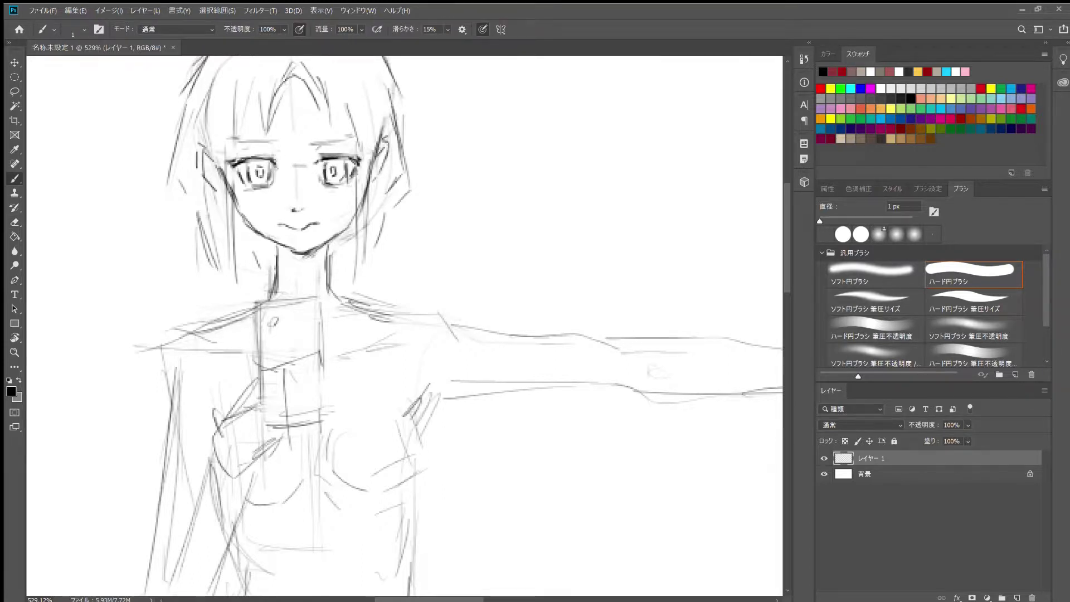
# Add a faint line on the right upper eyelid and darken both irises
pyautogui.press('e')
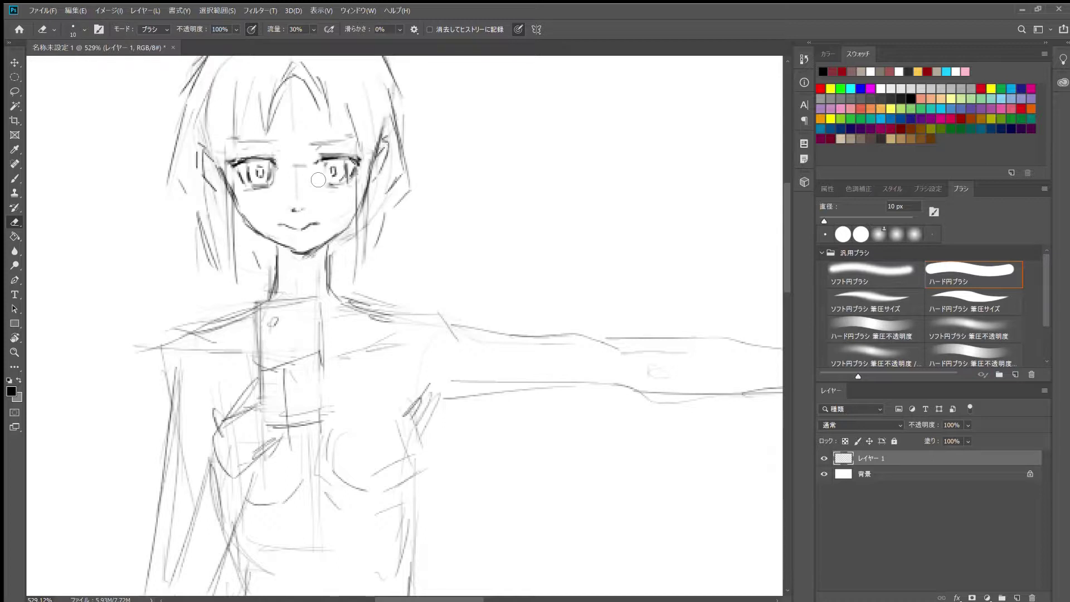
pyautogui.press('b')
pyautogui.moveTo(327, 158)
pyautogui.mouseDown()
pyautogui.moveTo(315, 164)
pyautogui.moveTo(345, 165)
pyautogui.moveTo(325, 183)
pyautogui.mouseUp()
pyautogui.press('e')
pyautogui.press('b')
pyautogui.moveTo(267, 170)
pyautogui.mouseDown()
pyautogui.moveTo(269, 185)
pyautogui.moveTo(324, 181)
pyautogui.mouseUp()
pyautogui.press('e')
pyautogui.press('b')
# Darken both upper lids, strengthen the eyebrows, and add strands to the bangs
pyautogui.scroll(-2, 490, 323)
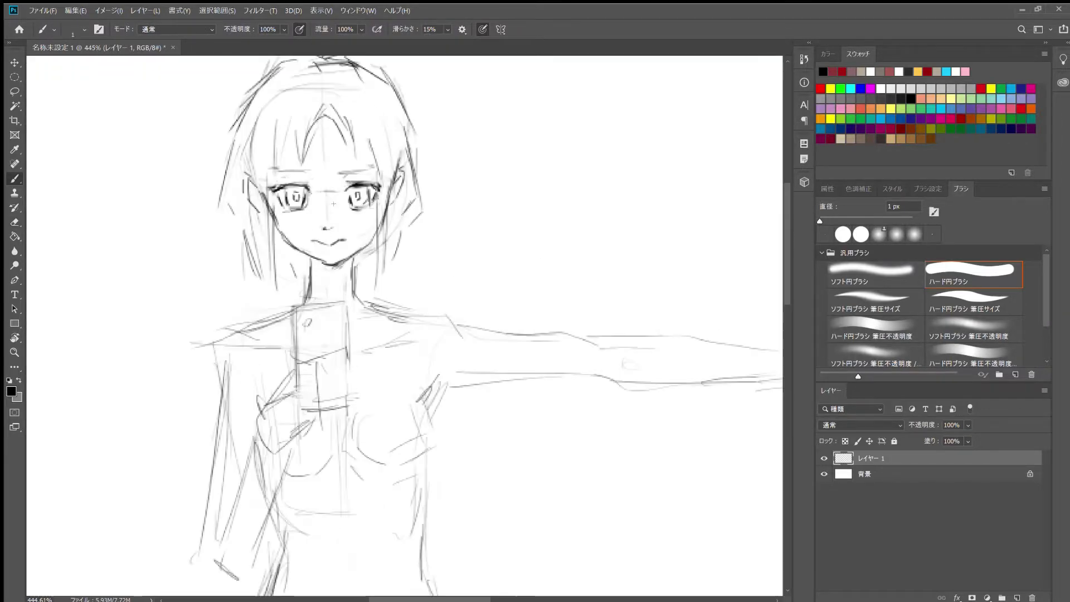
pyautogui.moveTo(282, 176); pyautogui.dragTo(368, 185)
pyautogui.moveTo(352, 189); pyautogui.dragTo(346, 199)
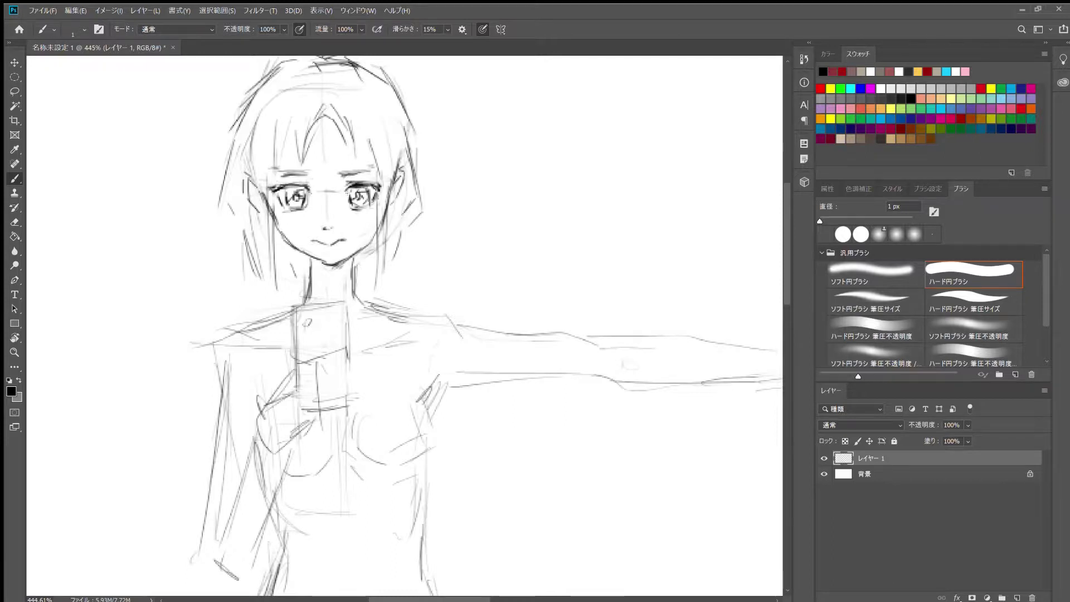
pyautogui.moveTo(277, 177); pyautogui.dragTo(308, 172)
pyautogui.moveTo(345, 174); pyautogui.dragTo(377, 171)
pyautogui.moveTo(278, 175)
pyautogui.mouseDown()
pyautogui.moveTo(363, 168)
pyautogui.moveTo(319, 121)
pyautogui.moveTo(310, 159)
pyautogui.mouseUp()
pyautogui.moveTo(333, 118); pyautogui.dragTo(346, 167)
pyautogui.moveTo(296, 120); pyautogui.dragTo(270, 181)
# Undo the last right-eye strokes with Ctrl+Z and switch to the eraser
pyautogui.scroll(-5, 477, 216)
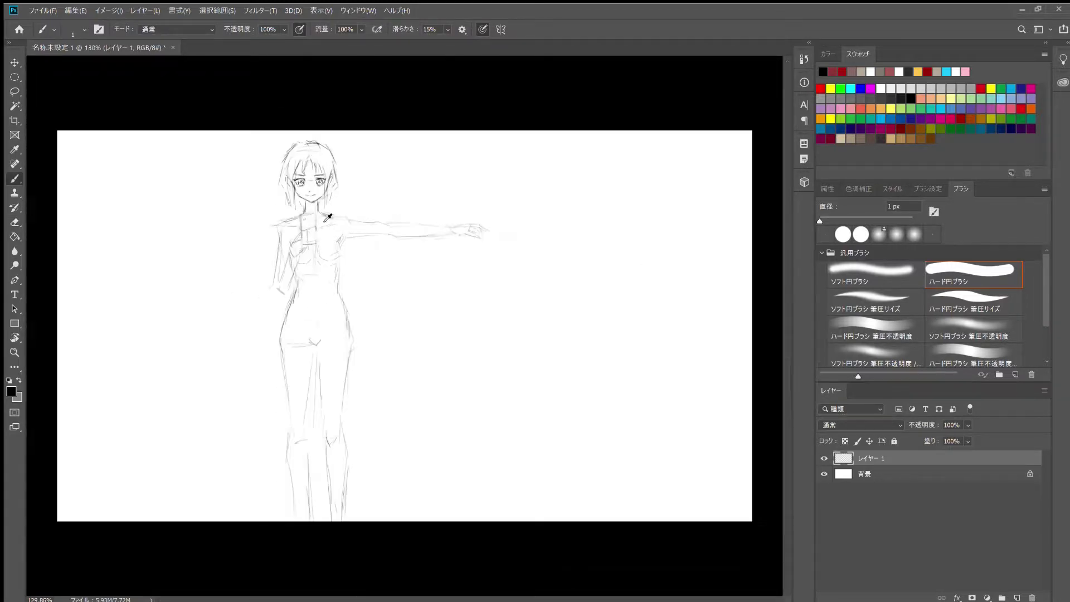
pyautogui.scroll(8, 377, 205)
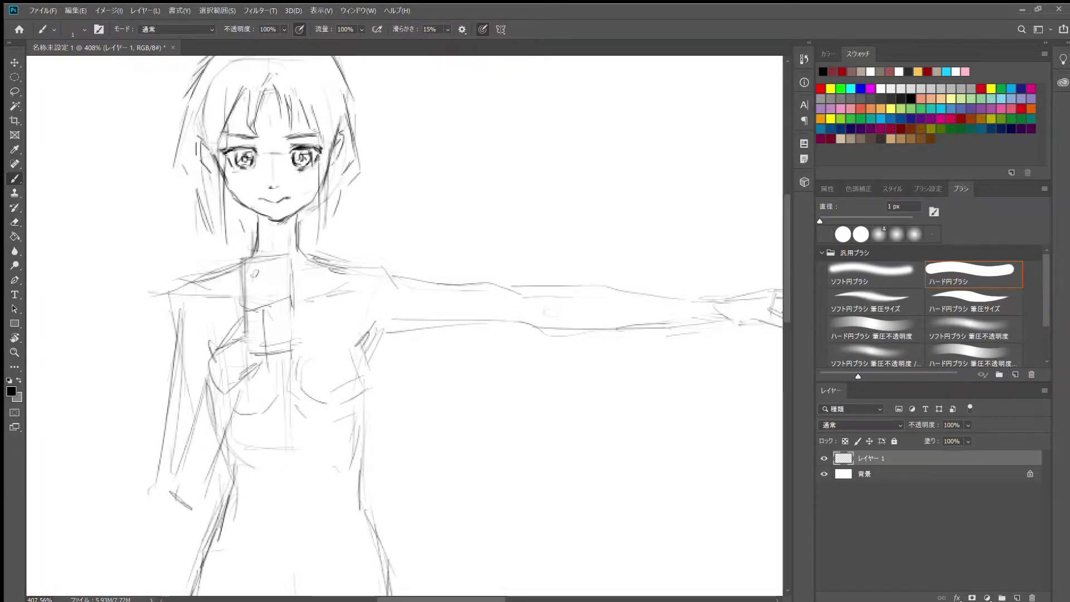
pyautogui.hotkey('ctrl', 'z')
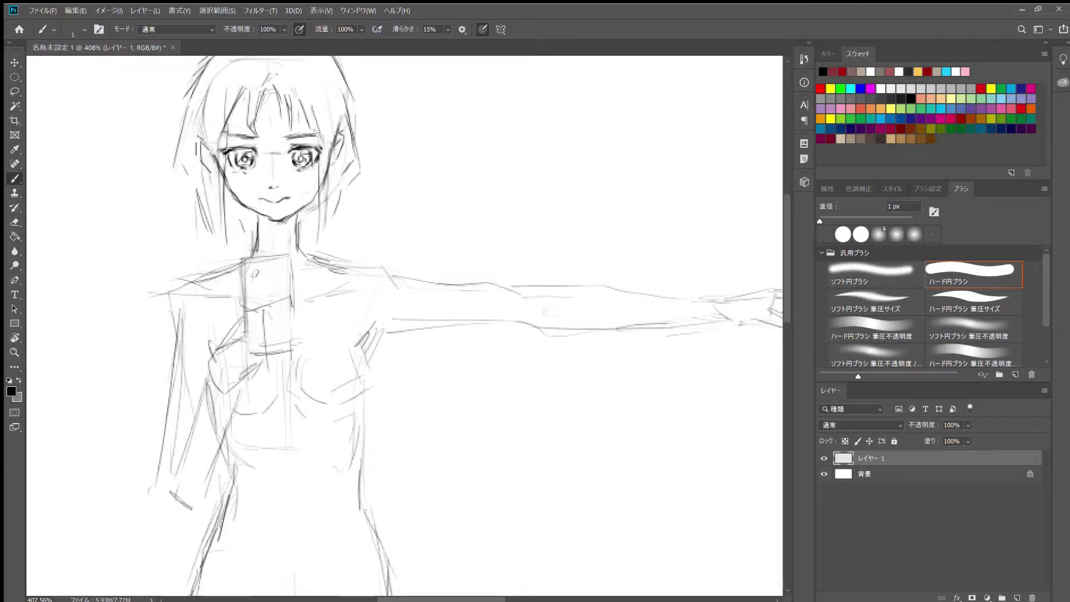
pyautogui.press('e')
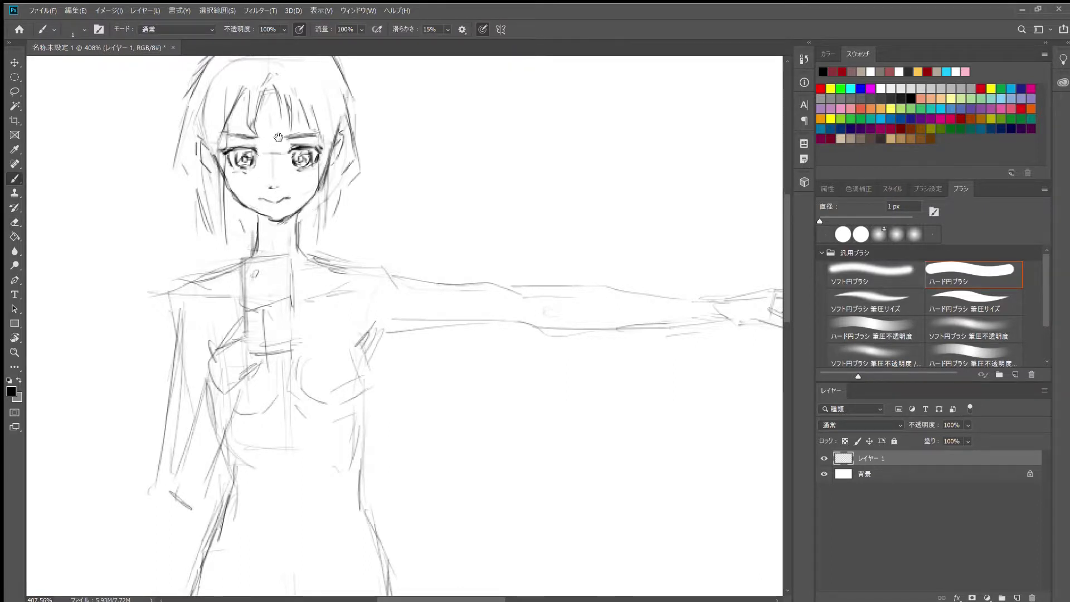
pyautogui.moveTo(390, 323); pyautogui.dragTo(418, 364)
# Erase the old hair above the forehead and draw a new head outline
pyautogui.press('e')
pyautogui.moveTo(234, 156)
pyautogui.mouseDown()
pyautogui.moveTo(312, 84)
pyautogui.moveTo(379, 190)
pyautogui.mouseUp()
pyautogui.press('b')
pyautogui.moveTo(237, 172); pyautogui.dragTo(290, 101)
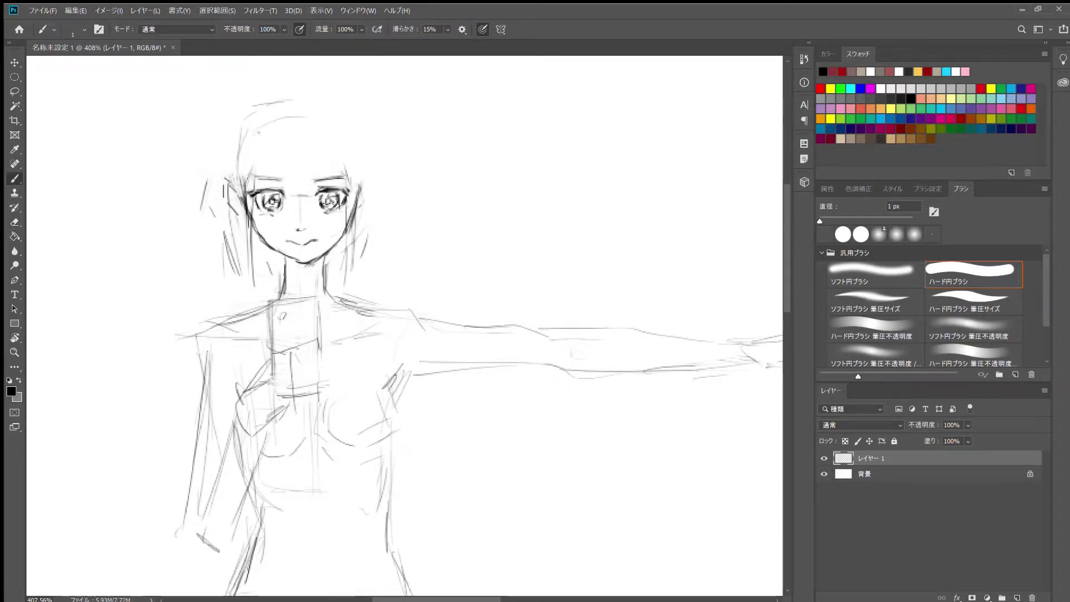
pyautogui.moveTo(238, 203); pyautogui.dragTo(244, 114)
pyautogui.moveTo(359, 195); pyautogui.dragTo(355, 122)
pyautogui.moveTo(277, 88); pyautogui.dragTo(317, 89)
pyautogui.moveTo(245, 111); pyautogui.dragTo(301, 100)
# Remove stray strands beside the face and darken the head outline
pyautogui.press('e')
pyautogui.moveTo(223, 184); pyautogui.dragTo(240, 276)
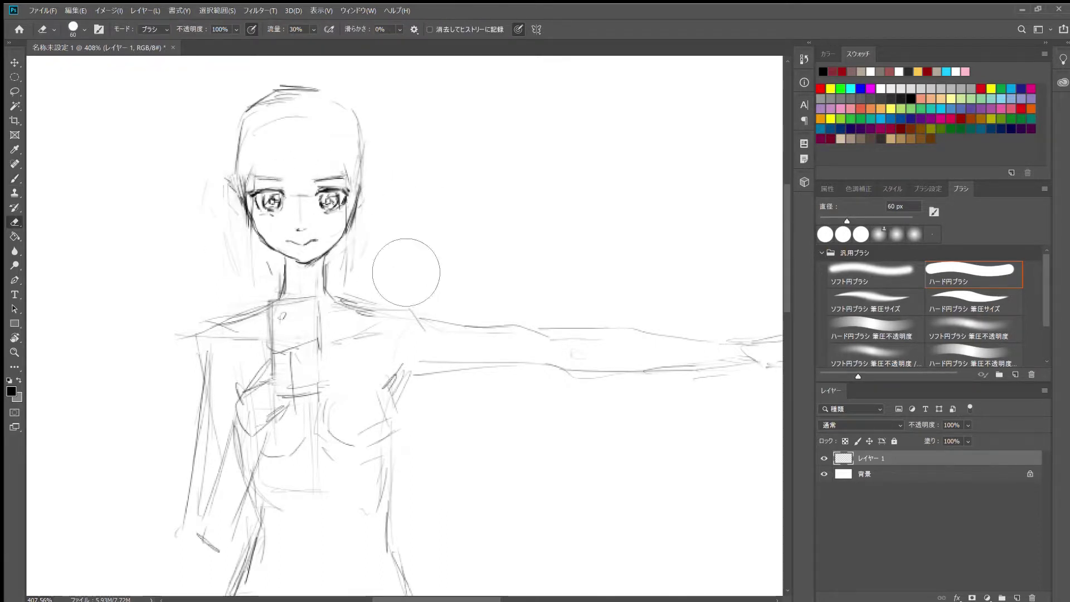
pyautogui.moveTo(228, 156); pyautogui.dragTo(289, 273)
pyautogui.press('b')
pyautogui.moveTo(245, 192); pyautogui.dragTo(248, 226)
pyautogui.moveTo(356, 189); pyautogui.dragTo(356, 214)
pyautogui.moveTo(245, 173)
pyautogui.mouseDown()
pyautogui.moveTo(238, 202)
pyautogui.moveTo(259, 103)
pyautogui.moveTo(295, 84)
pyautogui.mouseUp()
pyautogui.moveTo(334, 94)
pyautogui.mouseDown()
pyautogui.moveTo(360, 122)
pyautogui.moveTo(362, 201)
pyautogui.mouseUp()
pyautogui.moveTo(239, 111); pyautogui.dragTo(224, 167)
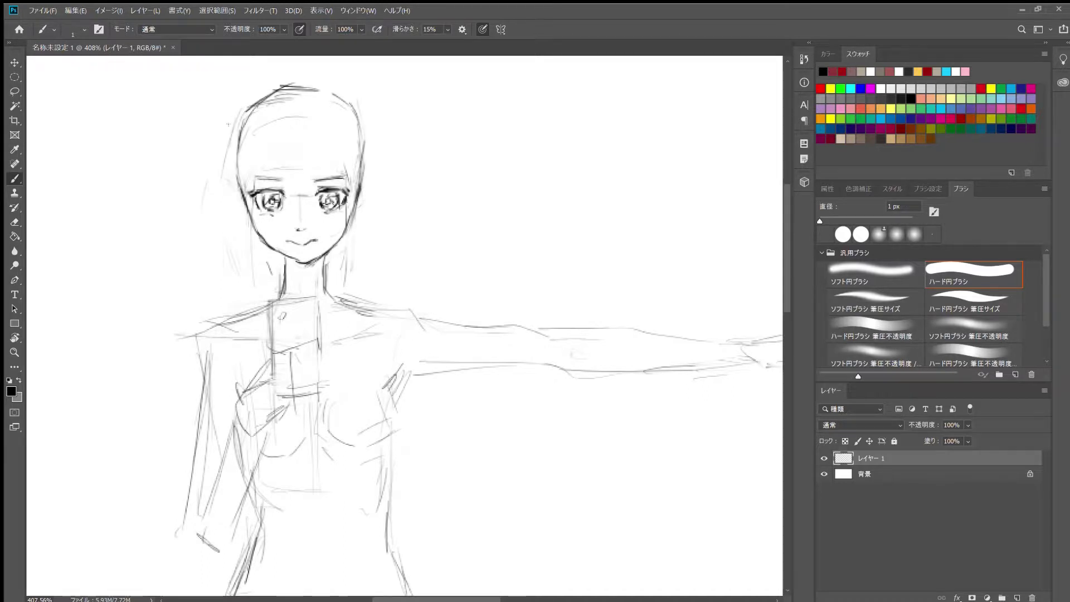
# Sketch hair strands across the top and down both sides of the head
pyautogui.moveTo(228, 124); pyautogui.dragTo(237, 245)
pyautogui.moveTo(245, 103); pyautogui.dragTo(207, 212)
pyautogui.moveTo(281, 78)
pyautogui.mouseDown()
pyautogui.moveTo(348, 98)
pyautogui.moveTo(385, 245)
pyautogui.mouseUp()
pyautogui.moveTo(367, 183); pyautogui.dragTo(356, 220)
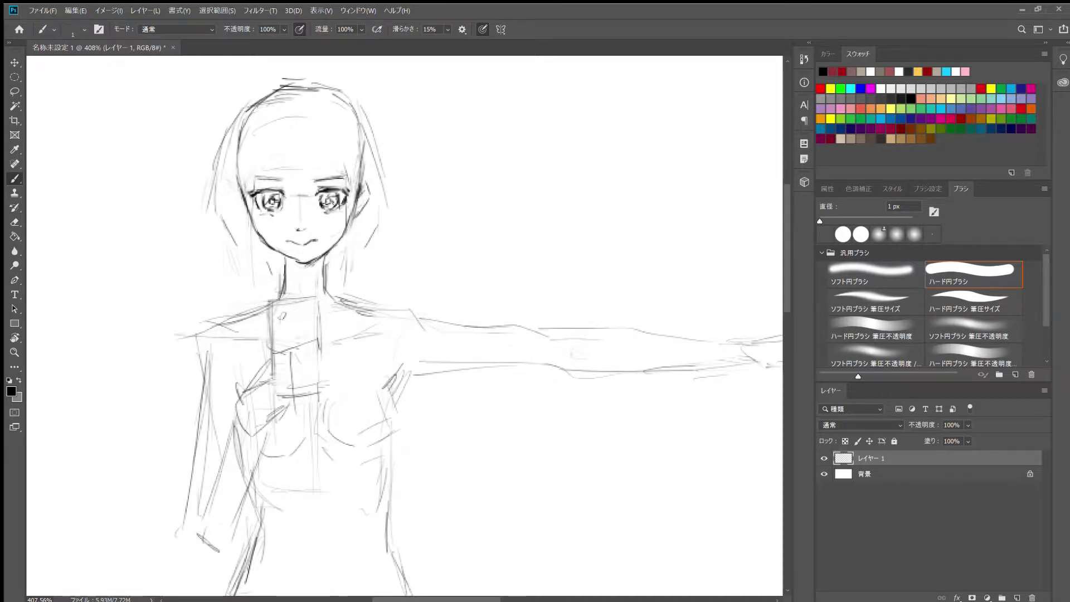
pyautogui.moveTo(230, 192); pyautogui.dragTo(240, 224)
pyautogui.moveTo(373, 194); pyautogui.dragTo(363, 215)
pyautogui.moveTo(234, 115)
pyautogui.mouseDown()
pyautogui.moveTo(277, 81)
pyautogui.moveTo(354, 103)
pyautogui.mouseUp()
pyautogui.moveTo(276, 132); pyautogui.dragTo(291, 131)
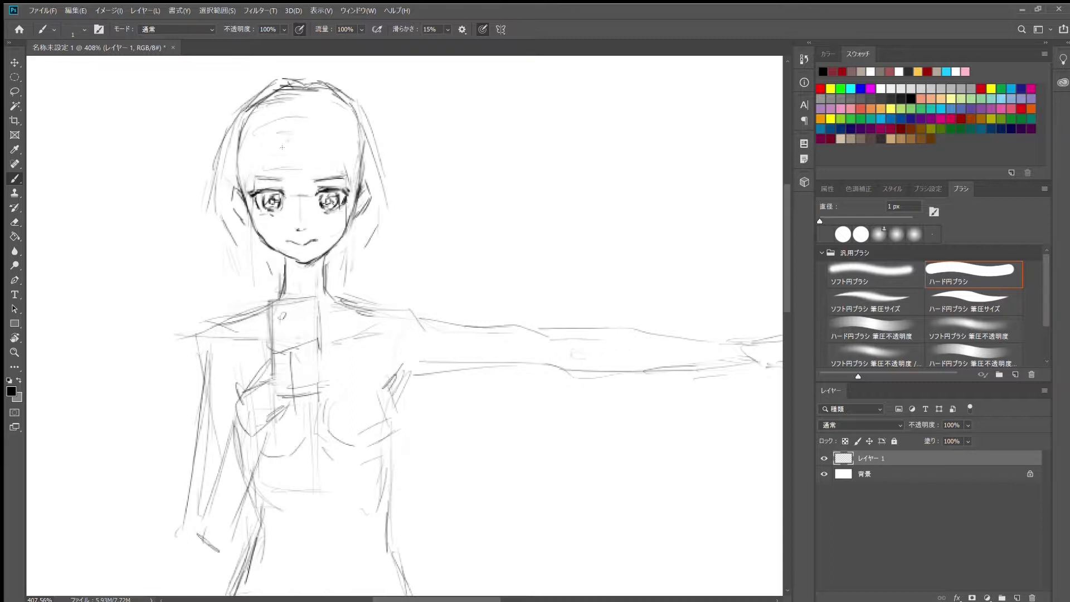
# Draw the parted bangs and hair strands falling down the face and neck
pyautogui.moveTo(284, 169)
pyautogui.mouseDown()
pyautogui.moveTo(317, 163)
pyautogui.moveTo(282, 170)
pyautogui.mouseUp()
pyautogui.moveTo(279, 137); pyautogui.dragTo(264, 177)
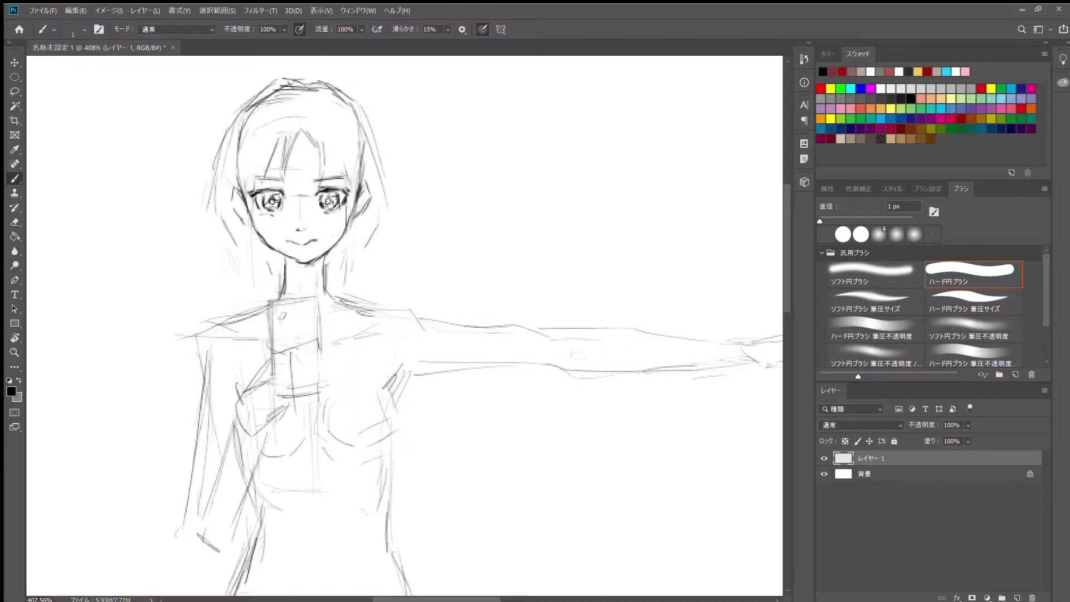
pyautogui.moveTo(328, 134); pyautogui.dragTo(337, 184)
pyautogui.moveTo(269, 161); pyautogui.dragTo(254, 291)
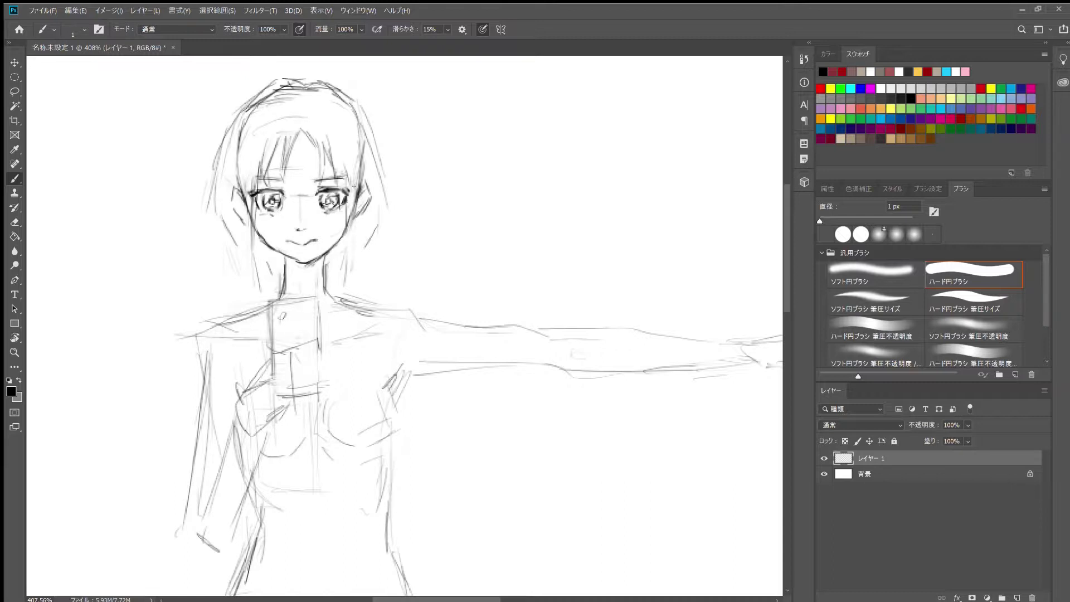
pyautogui.moveTo(354, 182); pyautogui.dragTo(346, 266)
pyautogui.moveTo(244, 210); pyautogui.dragTo(239, 252)
pyautogui.moveTo(354, 265); pyautogui.dragTo(349, 281)
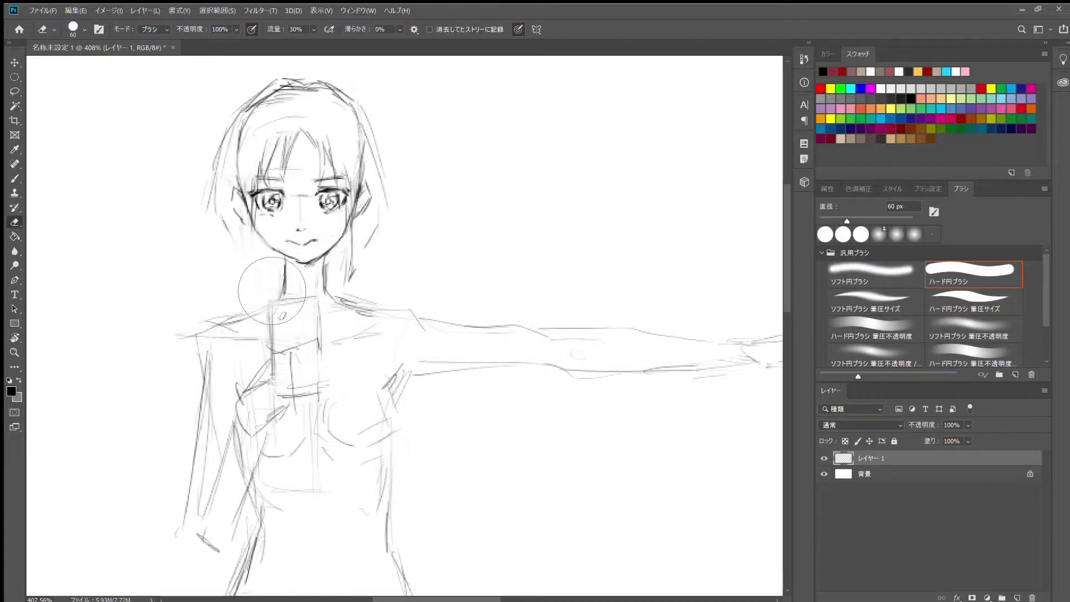
pyautogui.moveTo(254, 226); pyautogui.dragTo(254, 281)
pyautogui.moveTo(348, 256); pyautogui.dragTo(354, 275)
# Redraw the crown and side hair outlines as smoother curves
pyautogui.moveTo(234, 112); pyautogui.dragTo(215, 217)
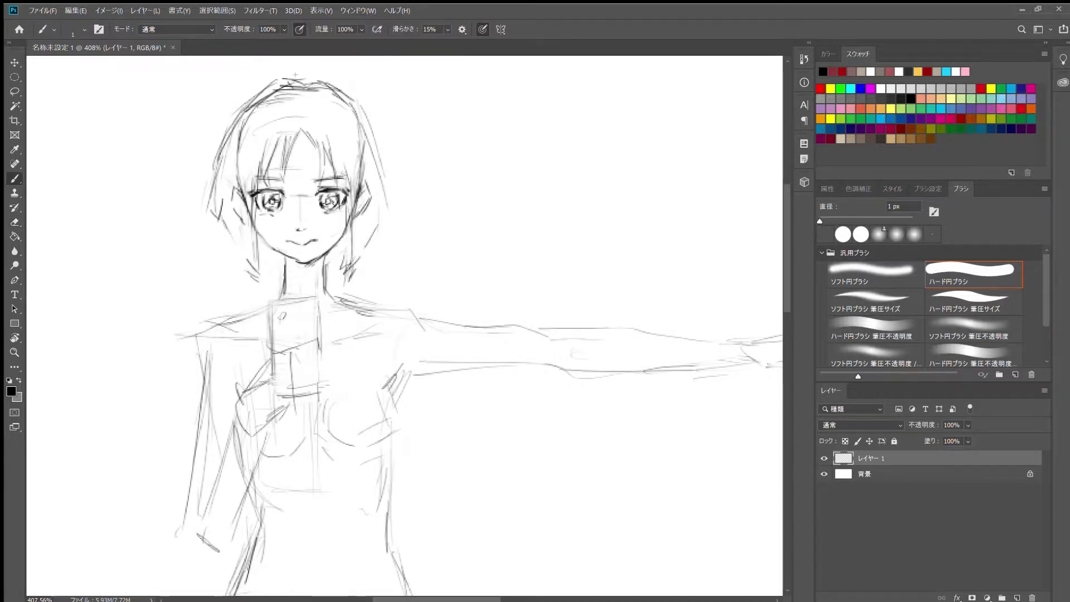
pyautogui.moveTo(301, 78); pyautogui.dragTo(353, 119)
pyautogui.moveTo(346, 78)
pyautogui.mouseDown()
pyautogui.moveTo(223, 125)
pyautogui.moveTo(365, 129)
pyautogui.mouseUp()
pyautogui.moveTo(271, 81)
pyautogui.mouseDown()
pyautogui.moveTo(235, 113)
pyautogui.moveTo(205, 213)
pyautogui.mouseUp()
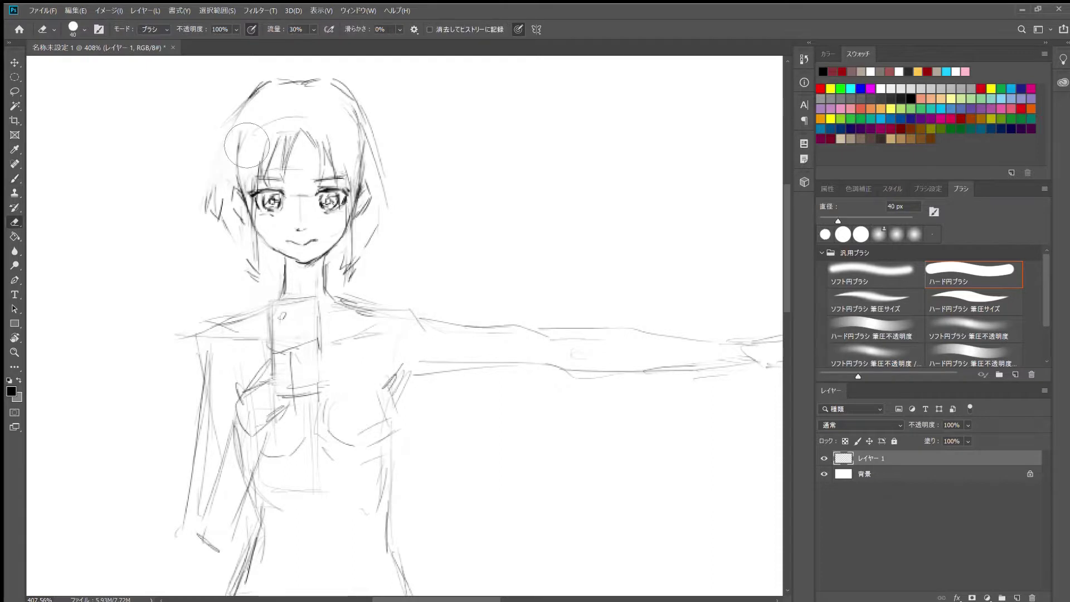
pyautogui.moveTo(268, 103); pyautogui.dragTo(198, 192)
pyautogui.moveTo(368, 119); pyautogui.dragTo(390, 181)
pyautogui.moveTo(378, 202); pyautogui.dragTo(361, 246)
pyautogui.hotkey('ctrl', 'z')
pyautogui.moveTo(223, 145); pyautogui.dragTo(208, 226)
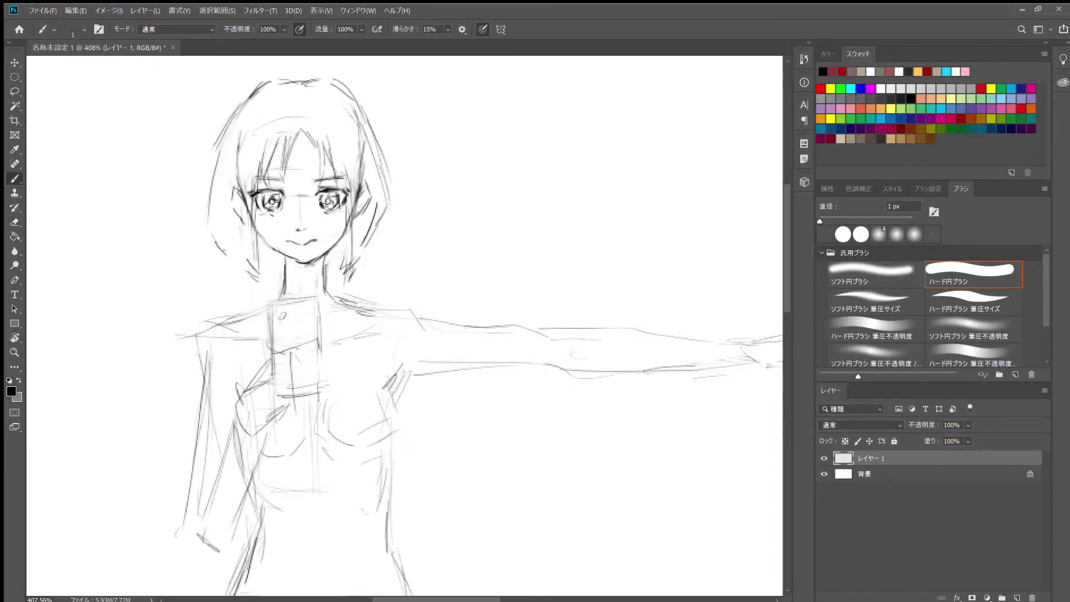
pyautogui.moveTo(380, 194); pyautogui.dragTo(372, 251)
pyautogui.moveTo(274, 80)
pyautogui.mouseDown()
pyautogui.moveTo(220, 140)
pyautogui.moveTo(376, 144)
pyautogui.mouseUp()
# Redo the right-side hair outline, add hair near the chin, and erase upper strokes
pyautogui.press('e')
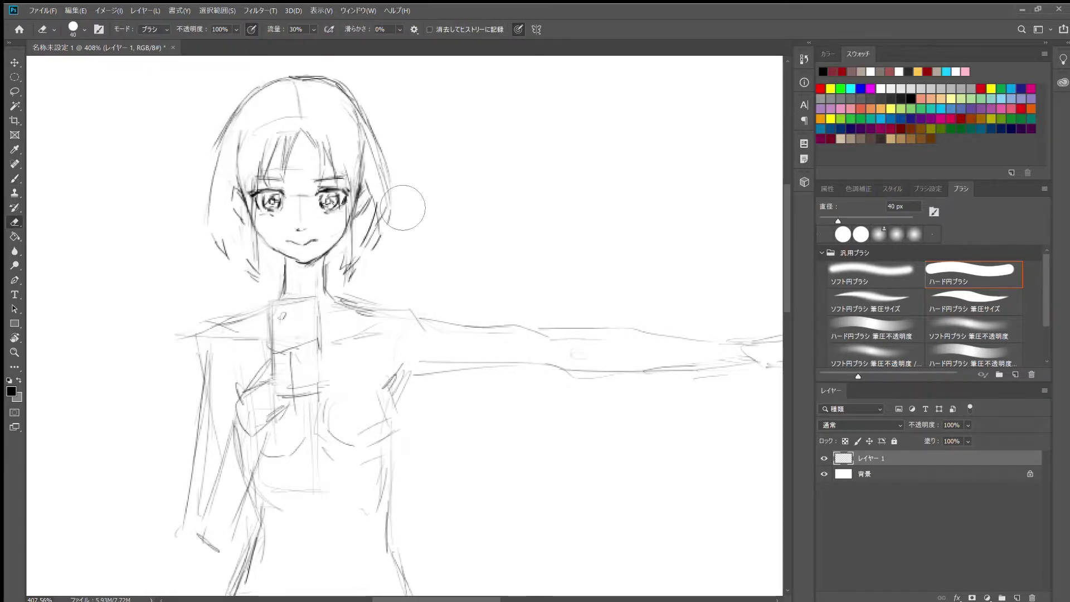
pyautogui.moveTo(393, 184)
pyautogui.mouseDown()
pyautogui.moveTo(390, 245)
pyautogui.moveTo(359, 257)
pyautogui.mouseUp()
pyautogui.press('b')
pyautogui.moveTo(382, 162); pyautogui.dragTo(373, 218)
pyautogui.moveTo(390, 211); pyautogui.dragTo(370, 242)
pyautogui.moveTo(208, 212); pyautogui.dragTo(219, 238)
pyautogui.moveTo(223, 240); pyautogui.dragTo(276, 267)
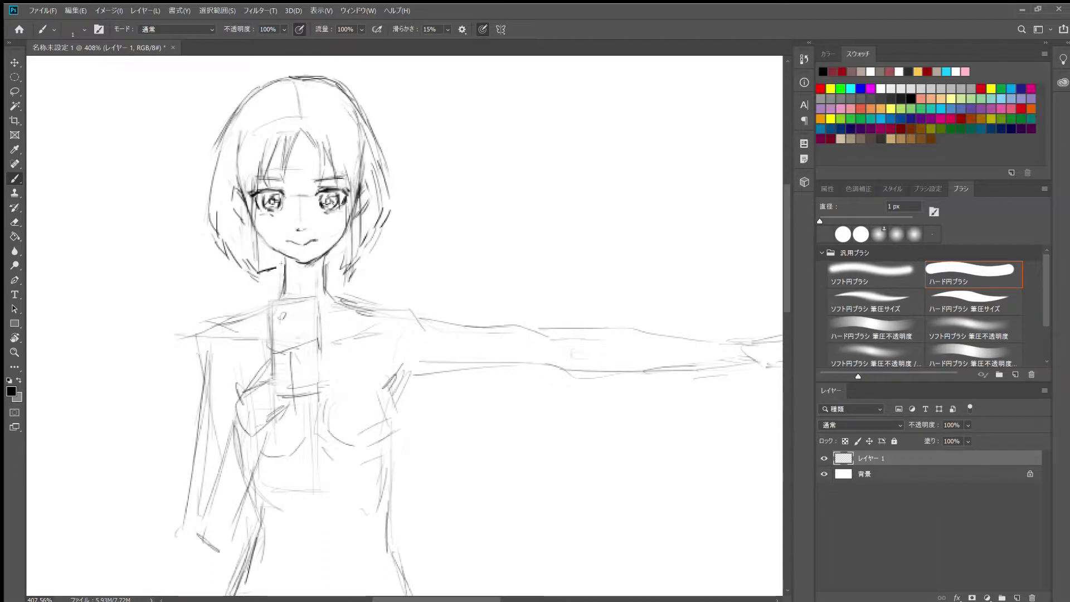
pyautogui.press('e')
pyautogui.moveTo(240, 90)
pyautogui.mouseDown()
pyautogui.moveTo(267, 111)
pyautogui.moveTo(220, 142)
pyautogui.mouseUp()
# Redraw the upper hair, then sketch the left shoulder, collar and bent-arm outline
pyautogui.press('b')
pyautogui.moveTo(314, 82); pyautogui.dragTo(367, 146)
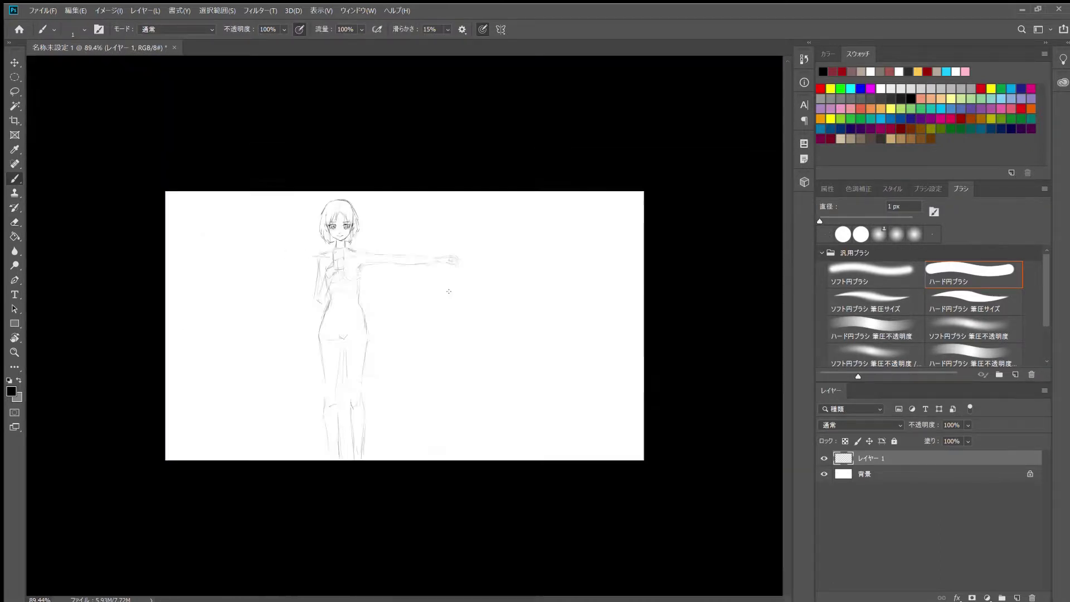
pyautogui.scroll(-3, 277, 237)
pyautogui.moveTo(223, 228)
pyautogui.mouseDown()
pyautogui.moveTo(266, 220)
pyautogui.moveTo(270, 259)
pyautogui.moveTo(268, 215)
pyautogui.moveTo(331, 231)
pyautogui.mouseUp()
pyautogui.press('e')
pyautogui.press('b')
pyautogui.moveTo(226, 257); pyautogui.dragTo(217, 348)
pyautogui.moveTo(245, 290); pyautogui.dragTo(236, 367)
pyautogui.press('e')
pyautogui.moveTo(223, 303)
pyautogui.mouseDown()
pyautogui.moveTo(206, 373)
pyautogui.moveTo(214, 348)
pyautogui.mouseUp()
pyautogui.press('b')
pyautogui.moveTo(240, 226); pyautogui.dragTo(213, 334)
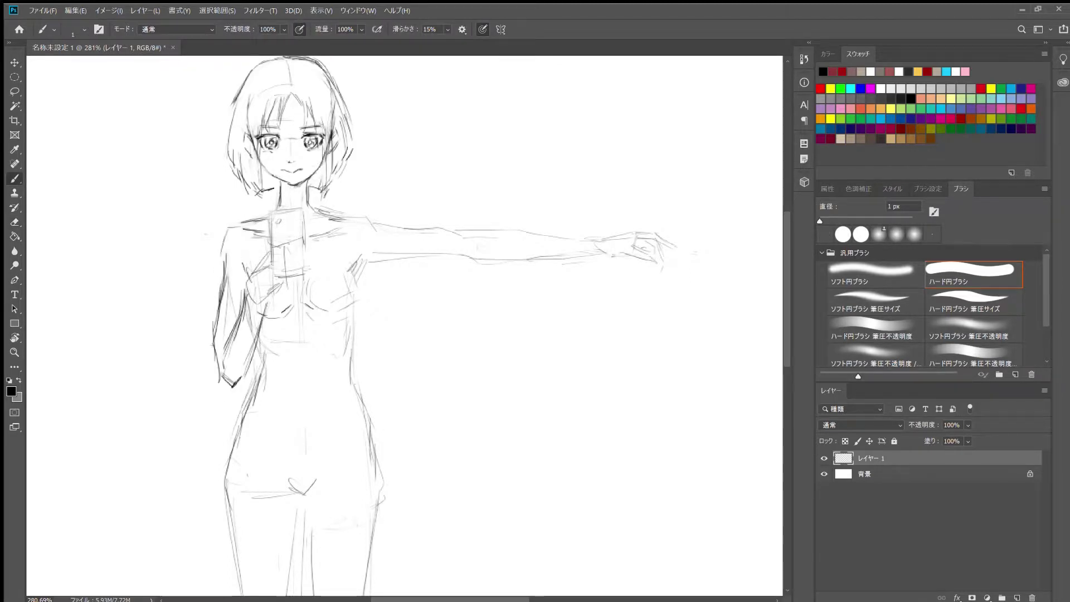
# Draw the V-shaped jacket neckline, side lines, shoulder and sleeve along the bent arm
pyautogui.moveTo(305, 212); pyautogui.dragTo(466, 210)
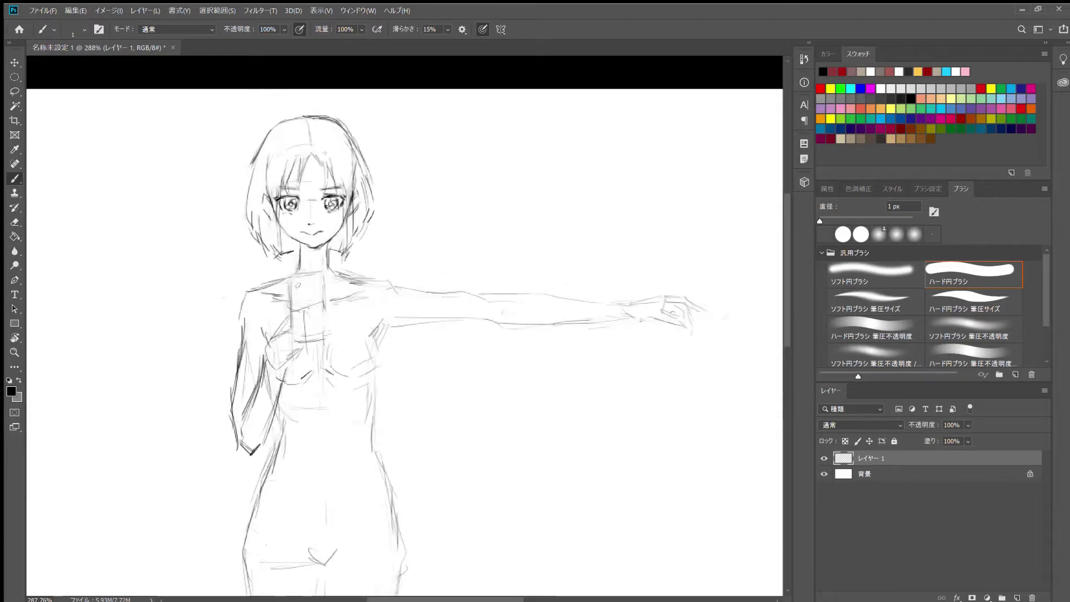
pyautogui.press('e')
pyautogui.press('b')
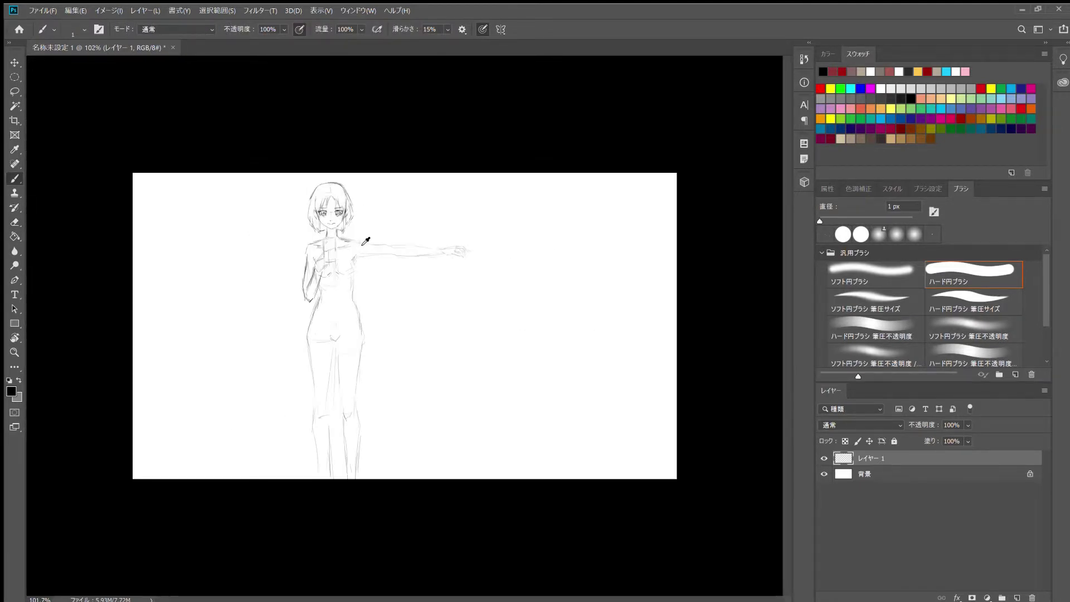
pyautogui.moveTo(341, 210)
pyautogui.mouseDown()
pyautogui.moveTo(299, 200)
pyautogui.moveTo(291, 249)
pyautogui.mouseUp()
pyautogui.moveTo(244, 202)
pyautogui.mouseDown()
pyautogui.moveTo(267, 234)
pyautogui.moveTo(230, 262)
pyautogui.mouseUp()
pyautogui.moveTo(233, 223); pyautogui.dragTo(228, 261)
pyautogui.moveTo(245, 215); pyautogui.dragTo(228, 223)
pyautogui.moveTo(316, 207); pyautogui.dragTo(326, 215)
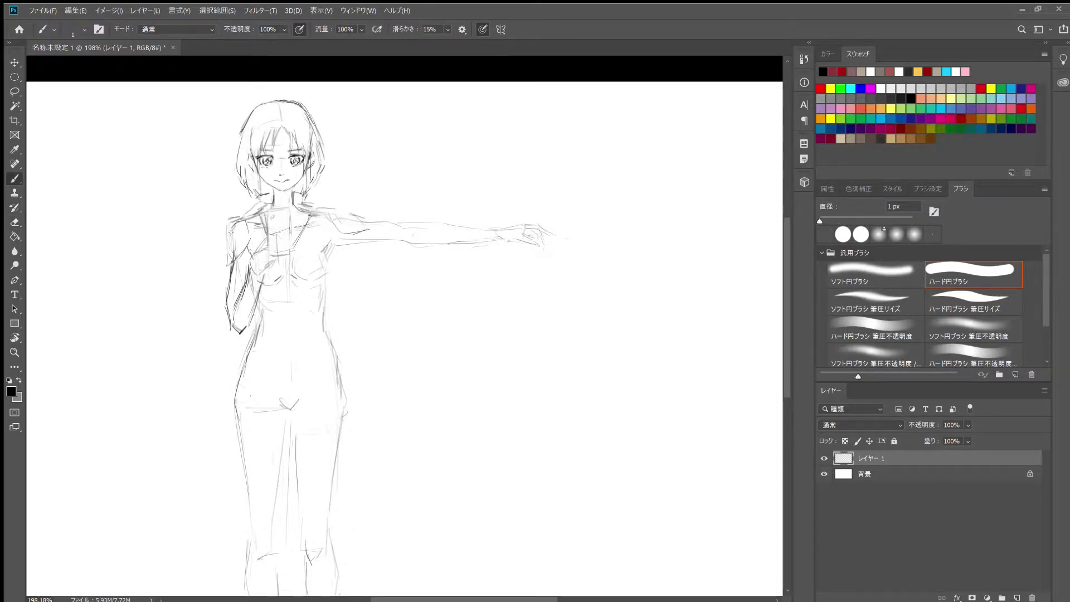
pyautogui.moveTo(232, 230); pyautogui.dragTo(223, 329)
pyautogui.moveTo(228, 315); pyautogui.dragTo(245, 341)
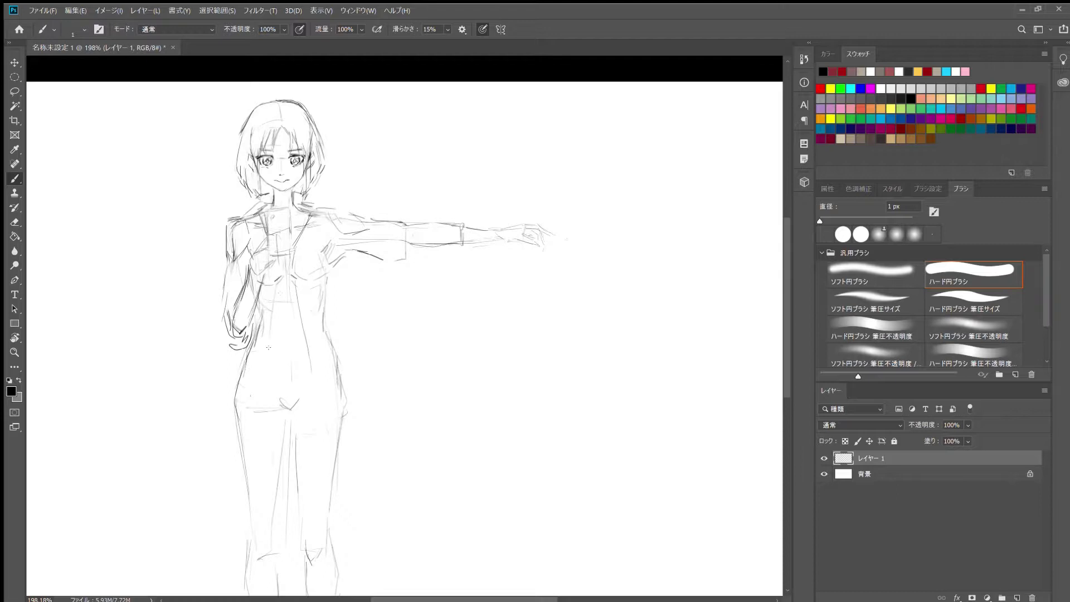
# Outline the shorts on the girl's legs
pyautogui.moveTo(251, 457)
pyautogui.mouseDown()
pyautogui.moveTo(276, 349)
pyautogui.moveTo(370, 359)
pyautogui.mouseUp()
pyautogui.moveTo(367, 311); pyautogui.dragTo(378, 346)
pyautogui.moveTo(254, 310)
pyautogui.mouseDown()
pyautogui.moveTo(312, 357)
pyautogui.moveTo(303, 462)
pyautogui.mouseUp()
# Erase and redraw the right-hand eye with an iris inside it
pyautogui.scroll(-3, 395, 306)
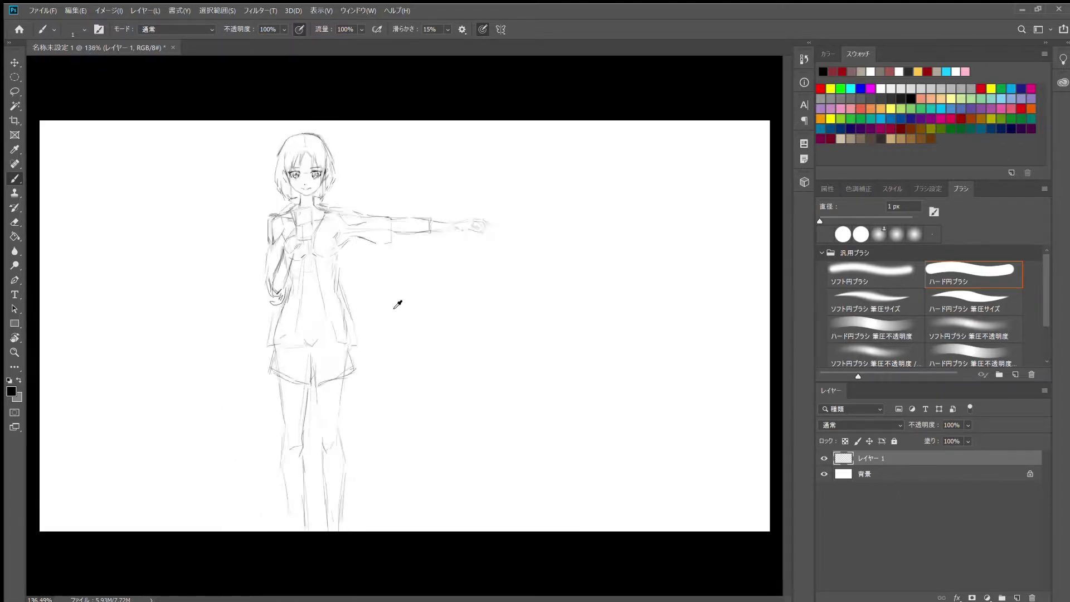
pyautogui.scroll(-2, 397, 304)
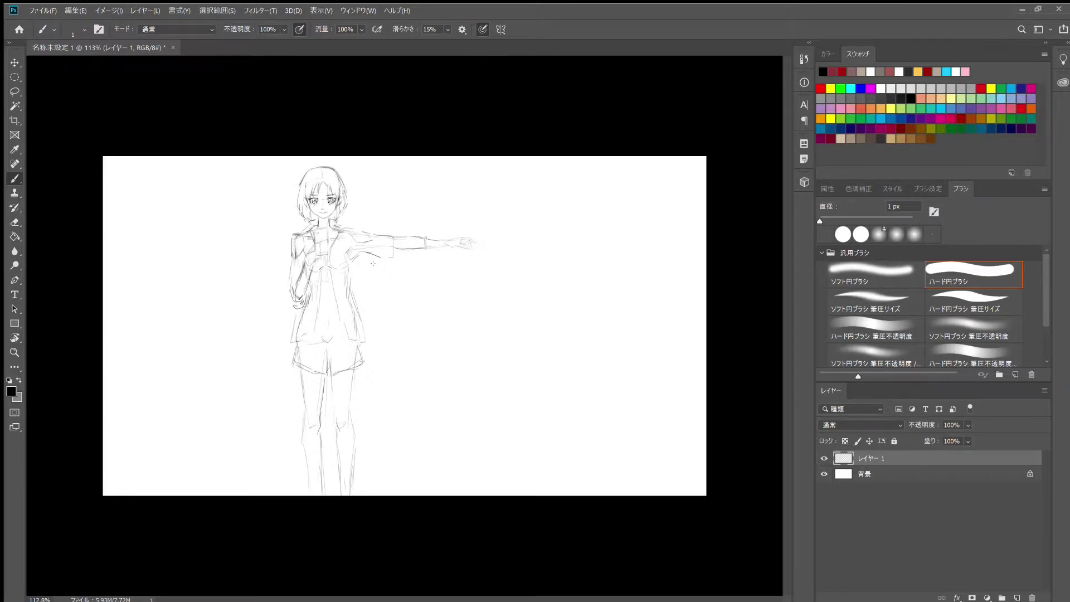
pyautogui.scroll(10, 356, 222)
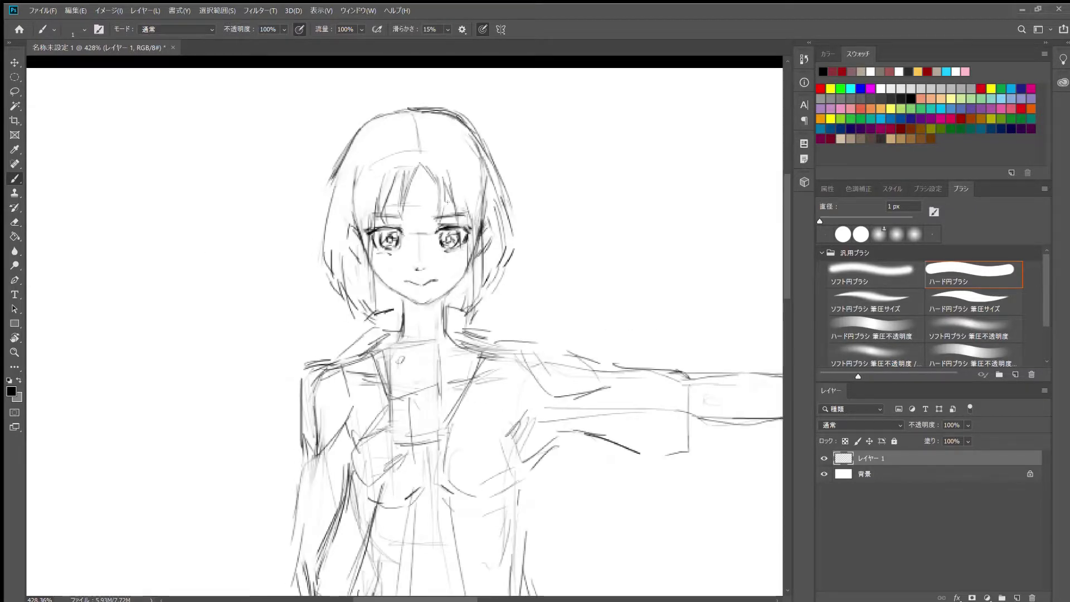
pyautogui.scroll(3, 477, 183)
pyautogui.press('e')
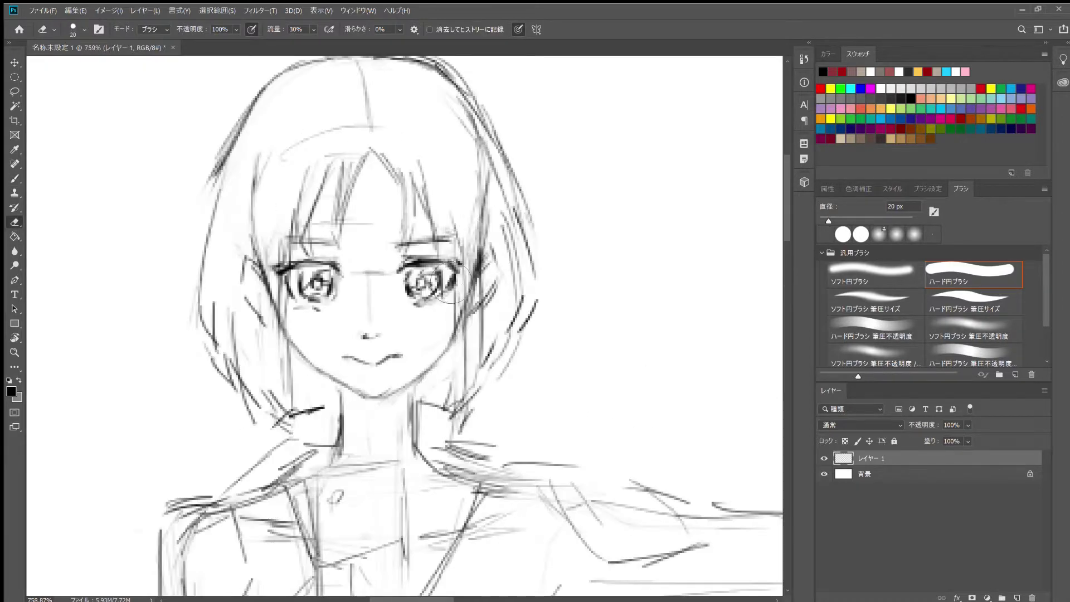
pyautogui.moveTo(451, 283)
pyautogui.mouseDown()
pyautogui.moveTo(425, 320)
pyautogui.moveTo(413, 273)
pyautogui.moveTo(445, 266)
pyautogui.moveTo(433, 296)
pyautogui.mouseUp()
pyautogui.press('b')
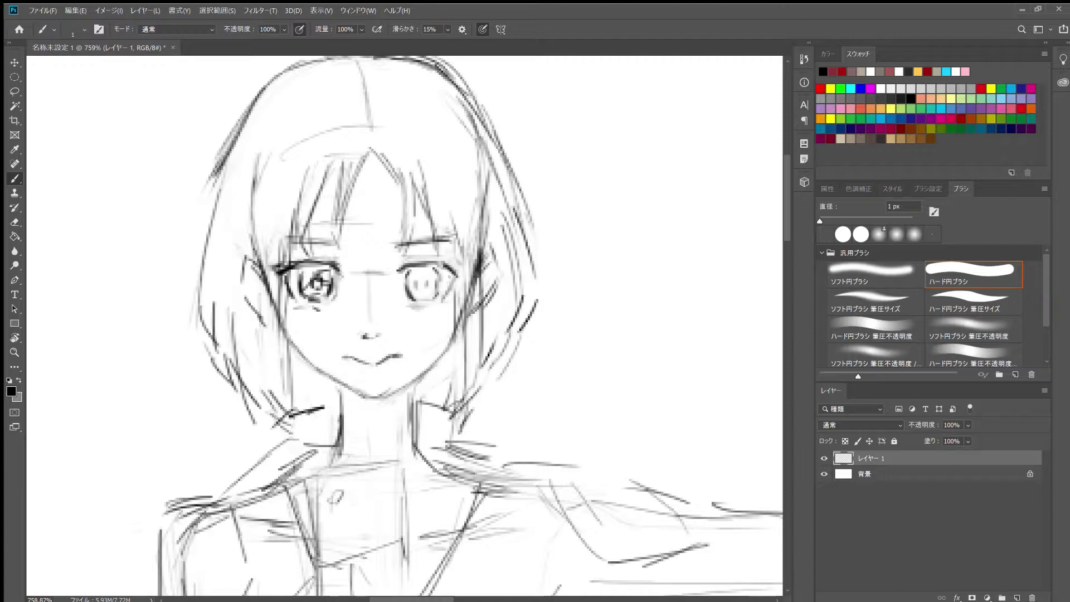
pyautogui.moveTo(413, 290); pyautogui.dragTo(437, 258)
# Sketch three more bang strands on the forehead
pyautogui.scroll(-3, 446, 287)
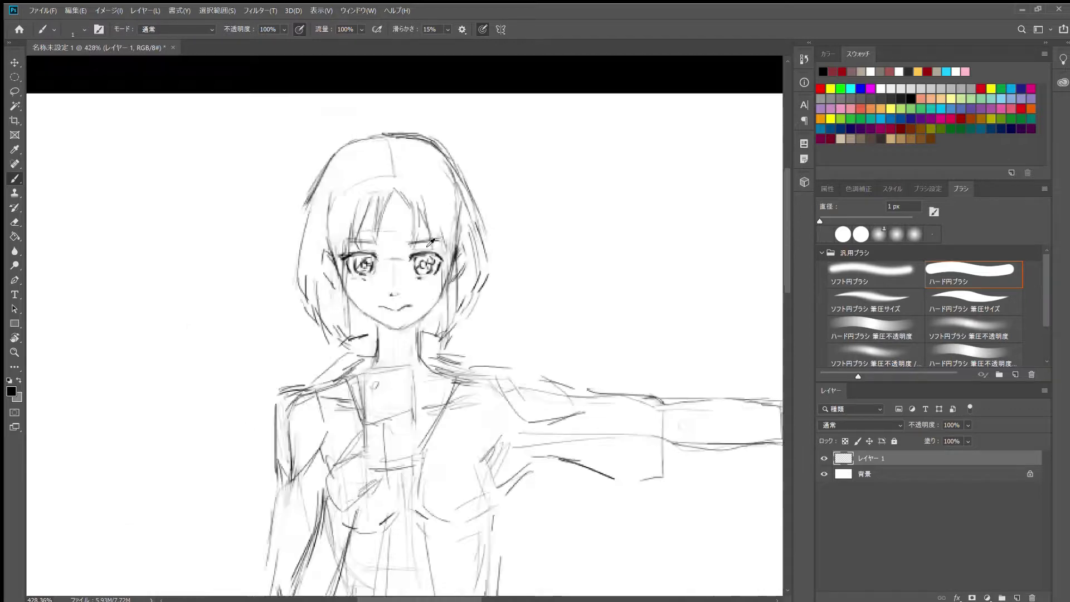
pyautogui.scroll(-2, 445, 287)
pyautogui.scroll(3, 265, 142)
pyautogui.moveTo(269, 132); pyautogui.dragTo(256, 181)
pyautogui.moveTo(291, 129)
pyautogui.mouseDown()
pyautogui.moveTo(279, 166)
pyautogui.moveTo(240, 178)
pyautogui.mouseUp()
pyautogui.moveTo(299, 140); pyautogui.dragTo(315, 184)
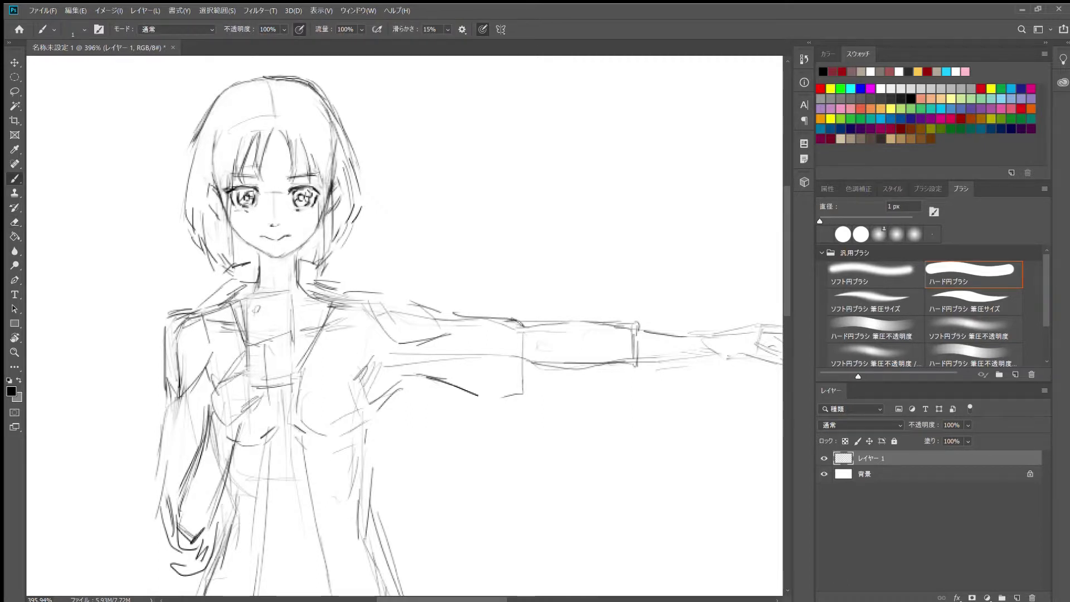
# Sketch a band line across the girl's thigh
pyautogui.scroll(-3, 302, 200)
pyautogui.scroll(-1, 416, 166)
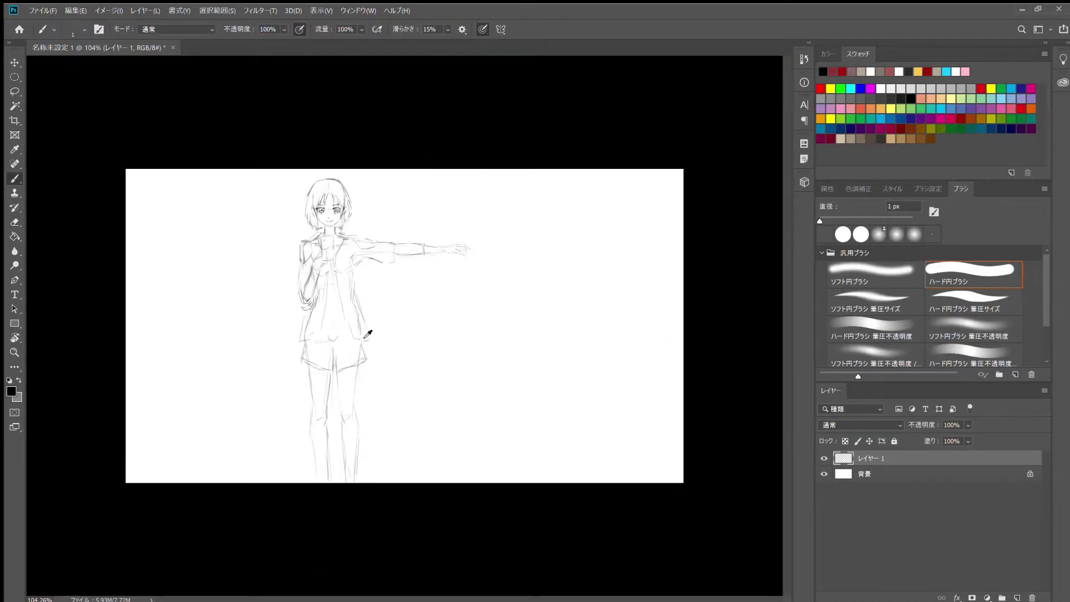
pyautogui.scroll(4, 345, 247)
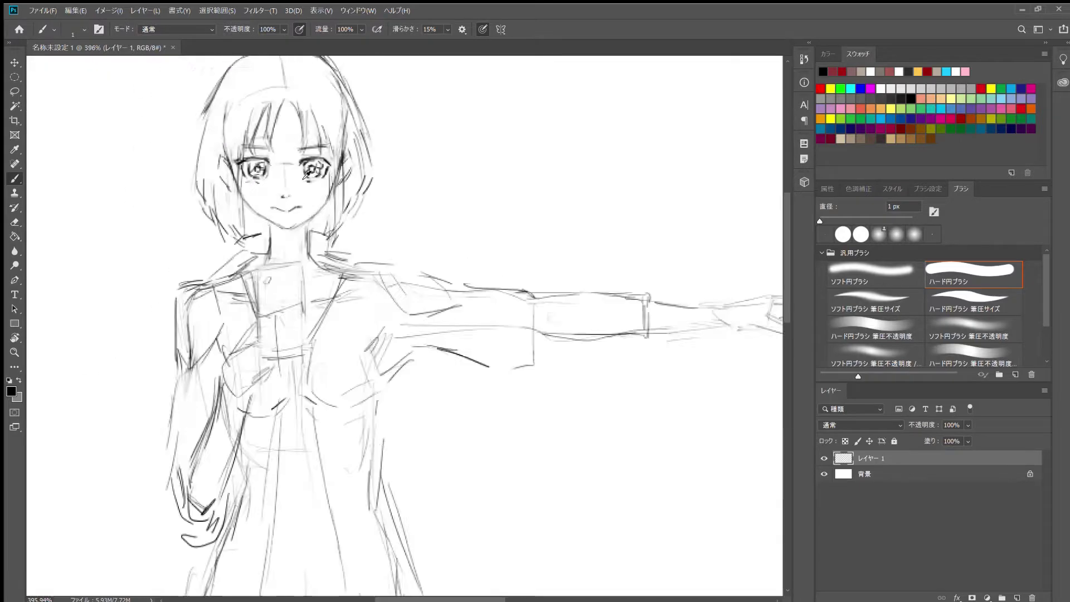
pyautogui.scroll(-4, 345, 246)
pyautogui.scroll(1, 308, 383)
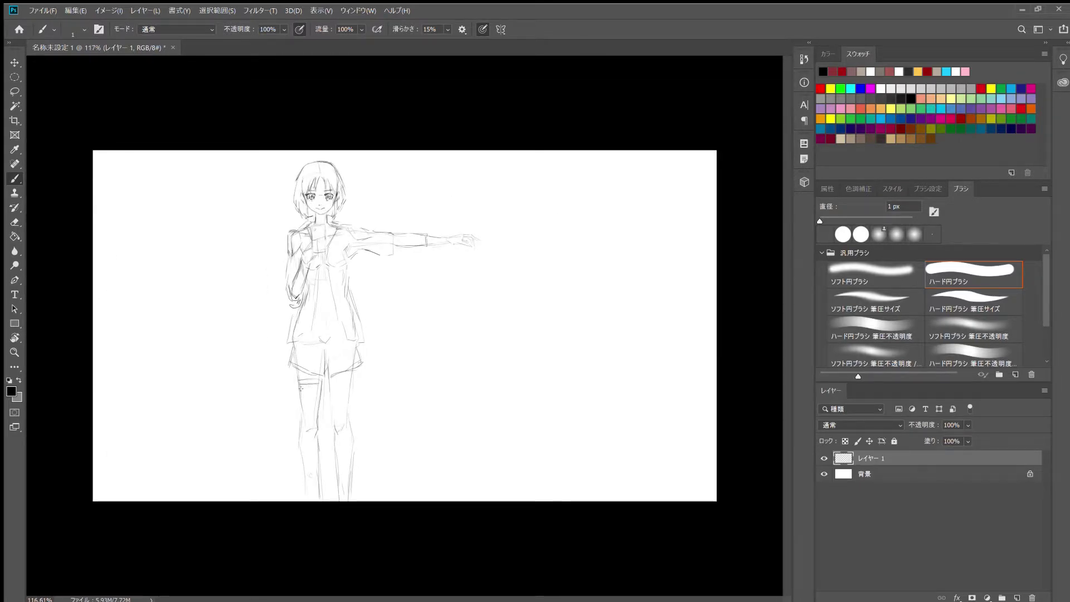
pyautogui.moveTo(299, 388); pyautogui.dragTo(321, 389)
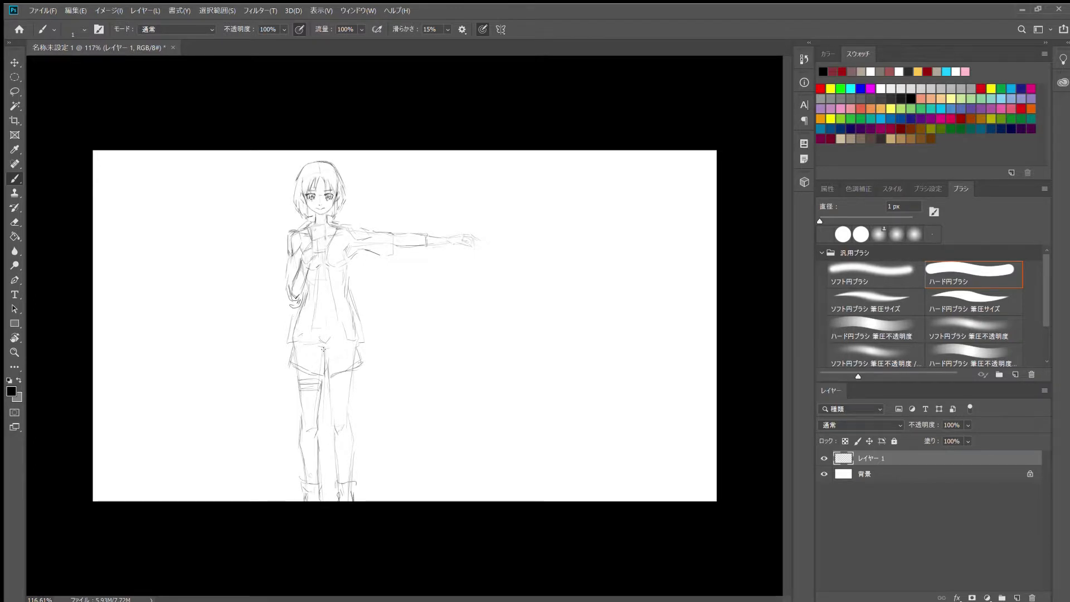
# Lasso the lower legs and Free Transform them to adjust their shape
pyautogui.click(12, 95)
pyautogui.moveTo(334, 396); pyautogui.dragTo(312, 397)
pyautogui.hotkey('ctrl', 't')
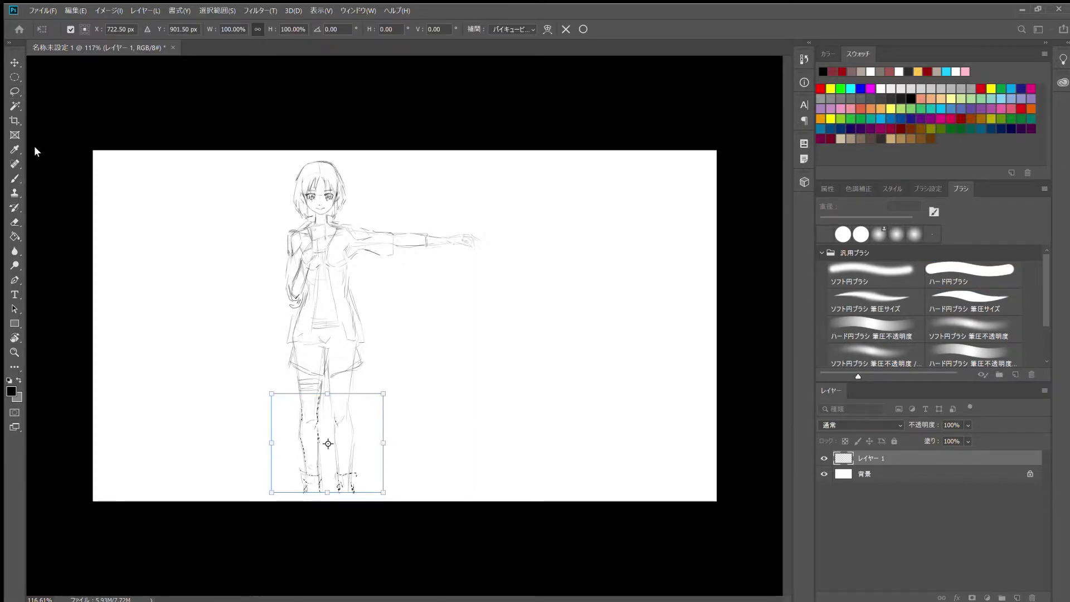
pyautogui.press('Return')
pyautogui.hotkey('ctrl', 'd')
pyautogui.press('b')
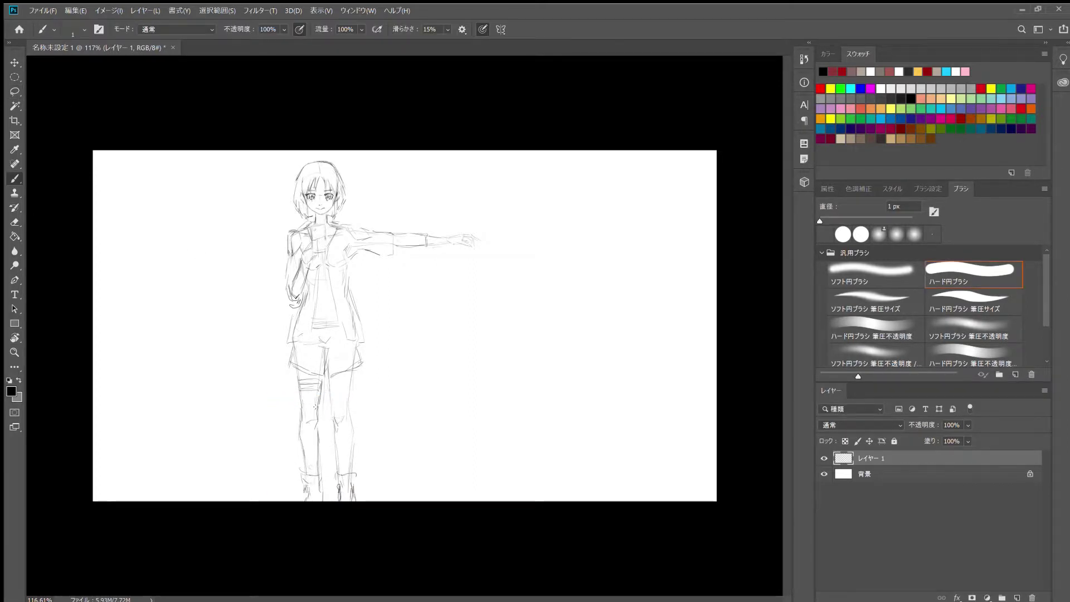
# Erase stray lines near the hips and thigh, then sketch the shorts hem across both thighs
pyautogui.press('e')
pyautogui.moveTo(323, 373)
pyautogui.mouseDown()
pyautogui.moveTo(293, 351)
pyautogui.moveTo(330, 361)
pyautogui.mouseUp()
pyautogui.press('b')
pyautogui.moveTo(327, 352); pyautogui.dragTo(358, 357)
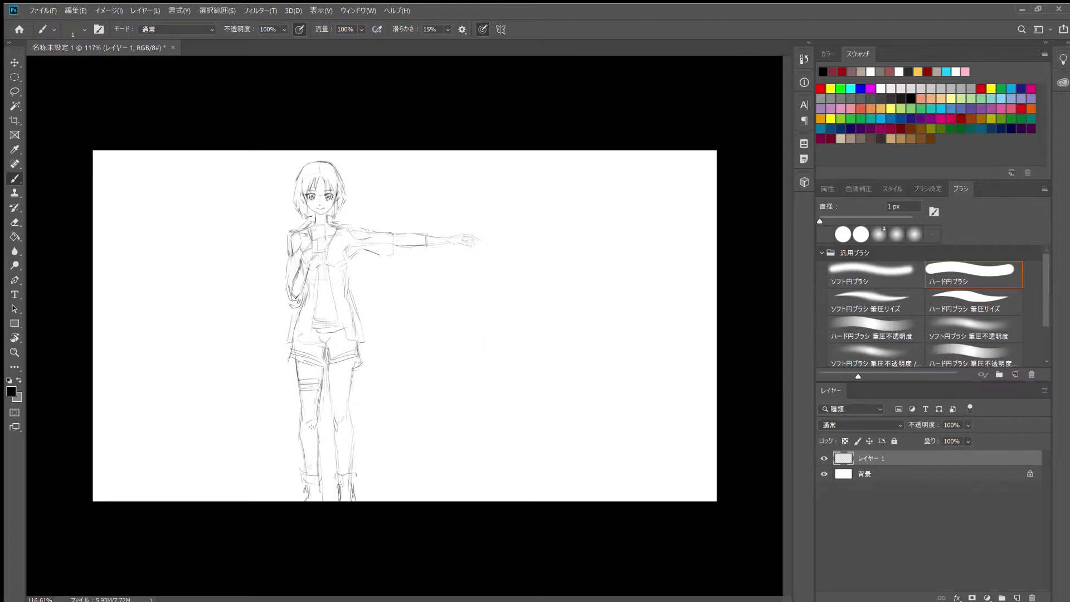
# Sketch a rough object shape at the girl's outstretched hand
pyautogui.scroll(4, 424, 220)
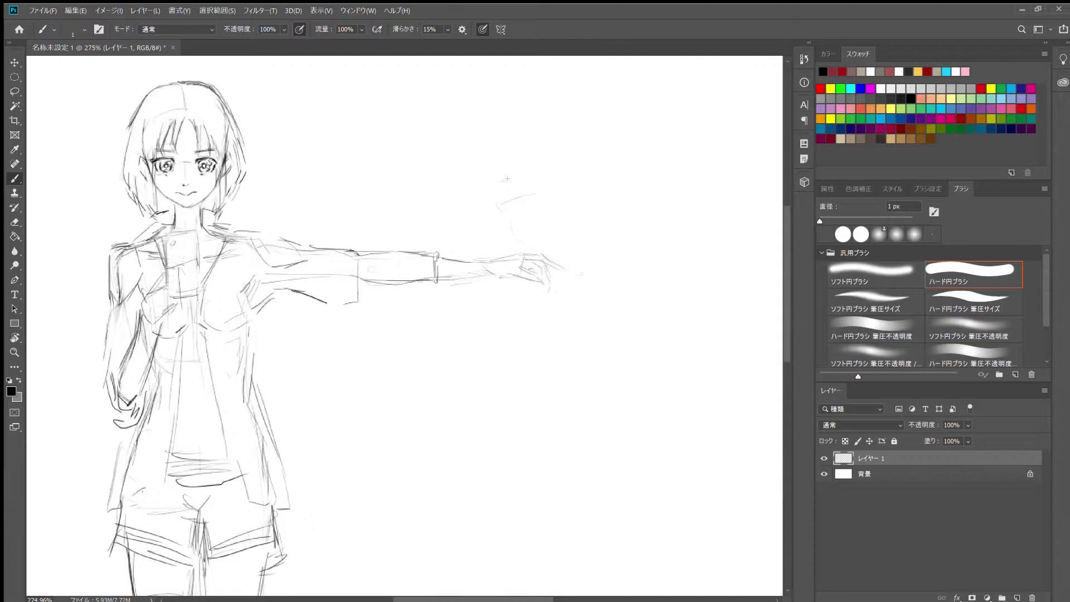
pyautogui.moveTo(547, 245); pyautogui.dragTo(599, 274)
pyautogui.moveTo(559, 156); pyautogui.dragTo(536, 202)
pyautogui.moveTo(555, 133); pyautogui.dragTo(591, 128)
pyautogui.moveTo(565, 211); pyautogui.dragTo(592, 207)
pyautogui.moveTo(506, 176); pyautogui.dragTo(498, 204)
pyautogui.moveTo(512, 212); pyautogui.dragTo(513, 223)
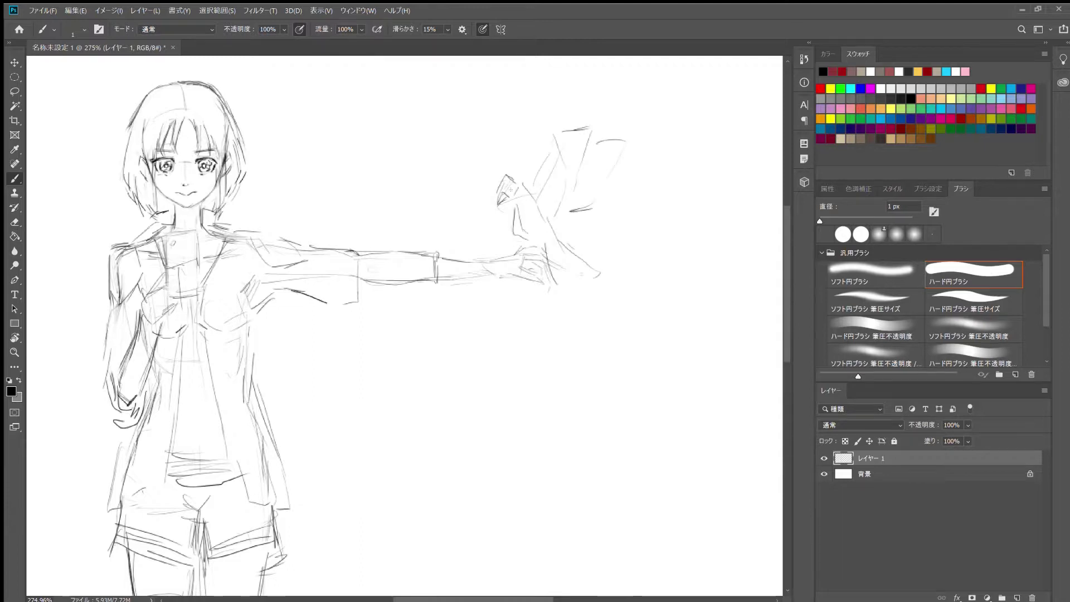
# Fade the rough sketch layer (Layer 1) to 29% opacity
pyautogui.scroll(-4, 418, 198)
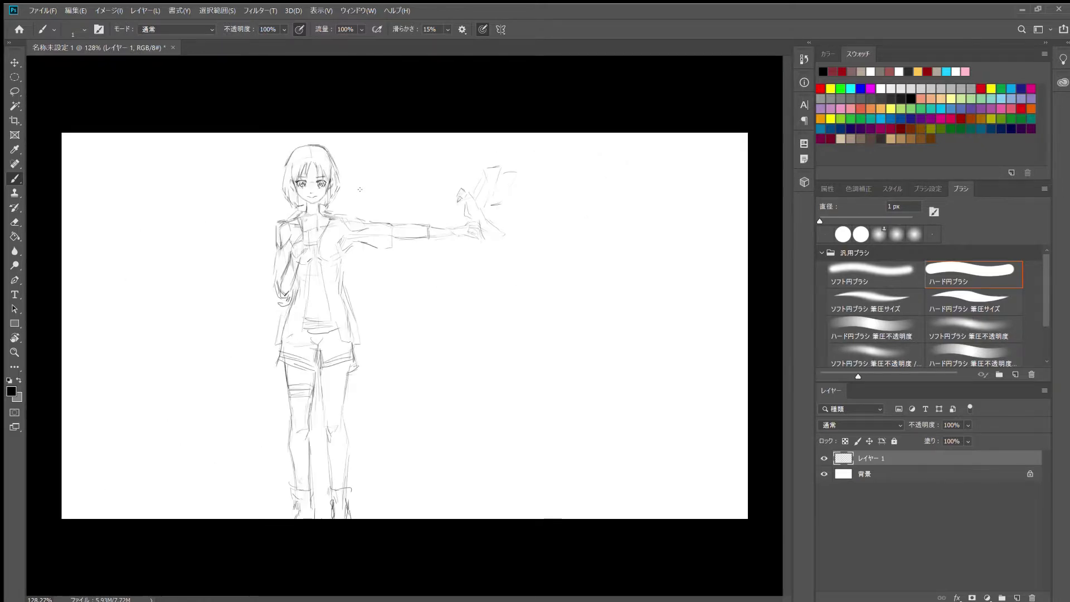
pyautogui.hotkey('ctrl', 'shift', 'alt', 'n')
pyautogui.scroll(-2, 360, 189)
pyautogui.scroll(3, 324, 160)
# Enlarge the brush and ink both eyes and the mouth in dark lines
pyautogui.scroll(2, 334, 184)
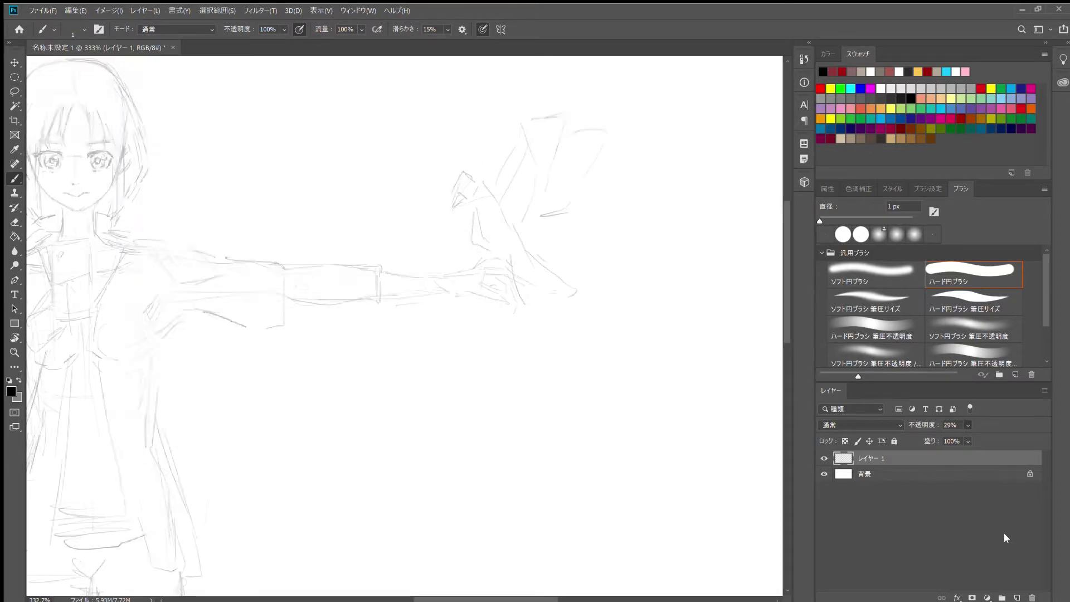
pyautogui.scroll(2, 351, 216)
pyautogui.scroll(2, 351, 216)
pyautogui.press(']')
pyautogui.press(']')
pyautogui.press(']')
pyautogui.moveTo(427, 224)
pyautogui.mouseDown()
pyautogui.moveTo(472, 219)
pyautogui.moveTo(440, 247)
pyautogui.mouseUp()
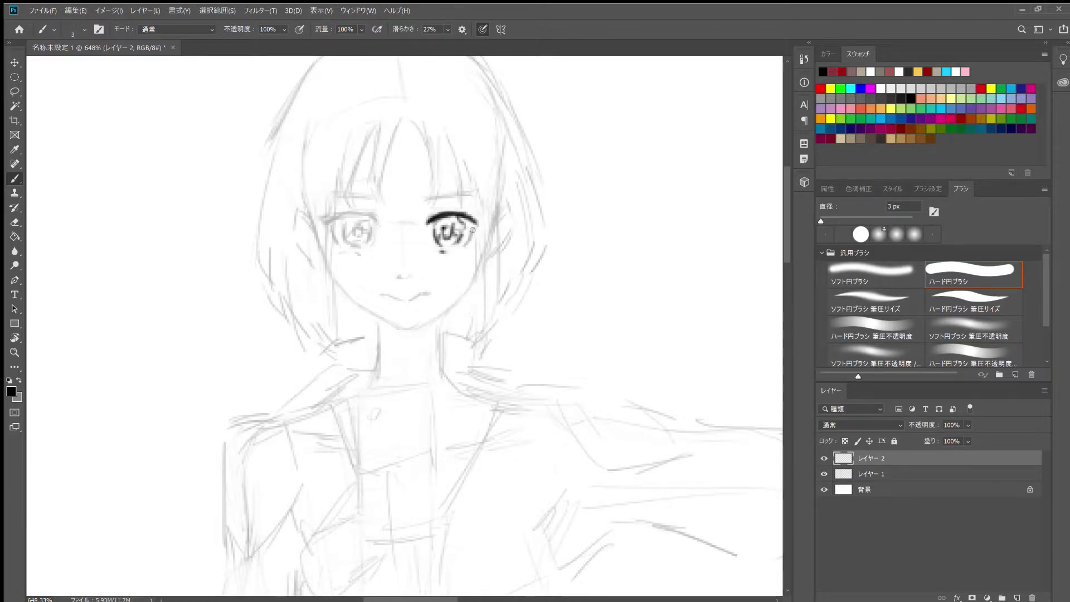
pyautogui.moveTo(371, 217)
pyautogui.mouseDown()
pyautogui.moveTo(332, 220)
pyautogui.moveTo(372, 214)
pyautogui.moveTo(356, 234)
pyautogui.mouseUp()
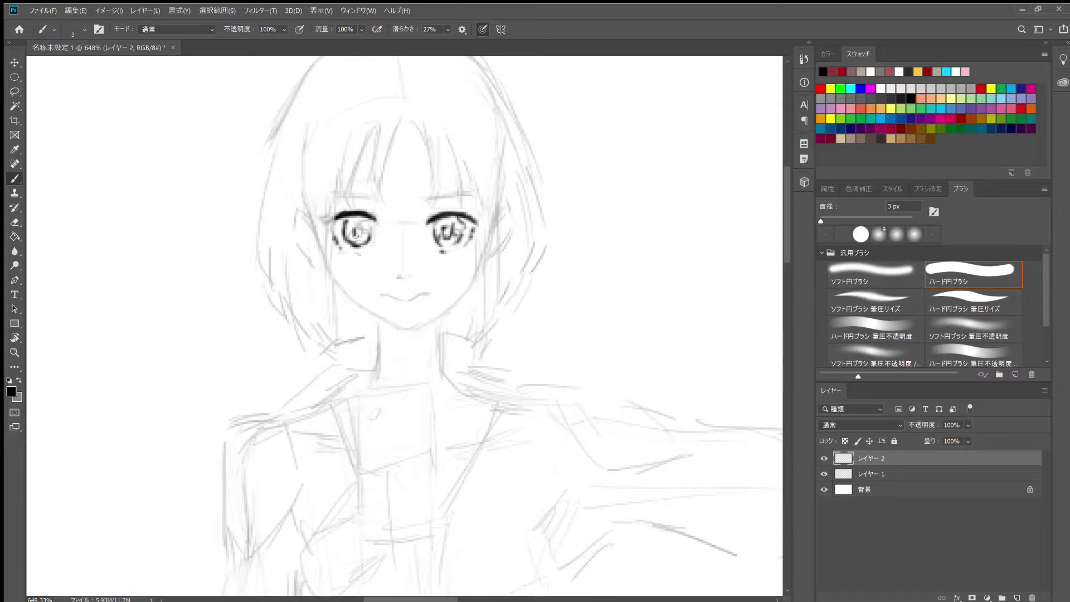
pyautogui.moveTo(381, 294)
pyautogui.mouseDown()
pyautogui.moveTo(415, 301)
pyautogui.moveTo(472, 261)
pyautogui.mouseUp()
# Ink the eyebrows and the bang strands over the forehead
pyautogui.scroll(2, 398, 240)
pyautogui.moveTo(383, 260); pyautogui.dragTo(344, 262)
pyautogui.moveTo(403, 192)
pyautogui.mouseDown()
pyautogui.moveTo(386, 249)
pyautogui.moveTo(374, 243)
pyautogui.mouseUp()
pyautogui.moveTo(416, 196); pyautogui.dragTo(444, 250)
pyautogui.moveTo(378, 201); pyautogui.dragTo(352, 268)
pyautogui.moveTo(355, 203); pyautogui.dragTo(345, 239)
# Ink the side hair strands, cheek lines, ears and lower hair strands
pyautogui.moveTo(439, 203); pyautogui.dragTo(462, 266)
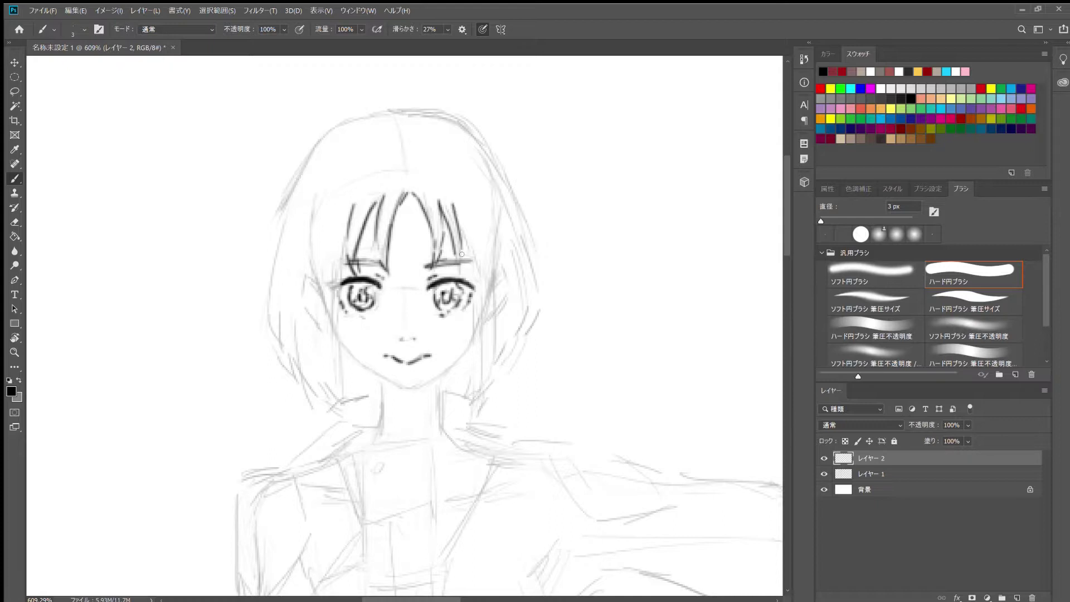
pyautogui.moveTo(347, 247); pyautogui.dragTo(338, 399)
pyautogui.moveTo(455, 249); pyautogui.dragTo(473, 401)
pyautogui.moveTo(497, 261); pyautogui.dragTo(494, 346)
pyautogui.moveTo(490, 372); pyautogui.dragTo(483, 394)
pyautogui.moveTo(315, 285); pyautogui.dragTo(321, 358)
pyautogui.moveTo(327, 372); pyautogui.dragTo(340, 400)
pyautogui.moveTo(314, 271)
pyautogui.mouseDown()
pyautogui.moveTo(304, 294)
pyautogui.moveTo(316, 327)
pyautogui.mouseUp()
pyautogui.moveTo(498, 270); pyautogui.dragTo(507, 290)
pyautogui.moveTo(509, 300); pyautogui.dragTo(500, 315)
# Ink the jawline to the chin, then the neck, collar and shoulder lines
pyautogui.moveTo(339, 337); pyautogui.dragTo(425, 390)
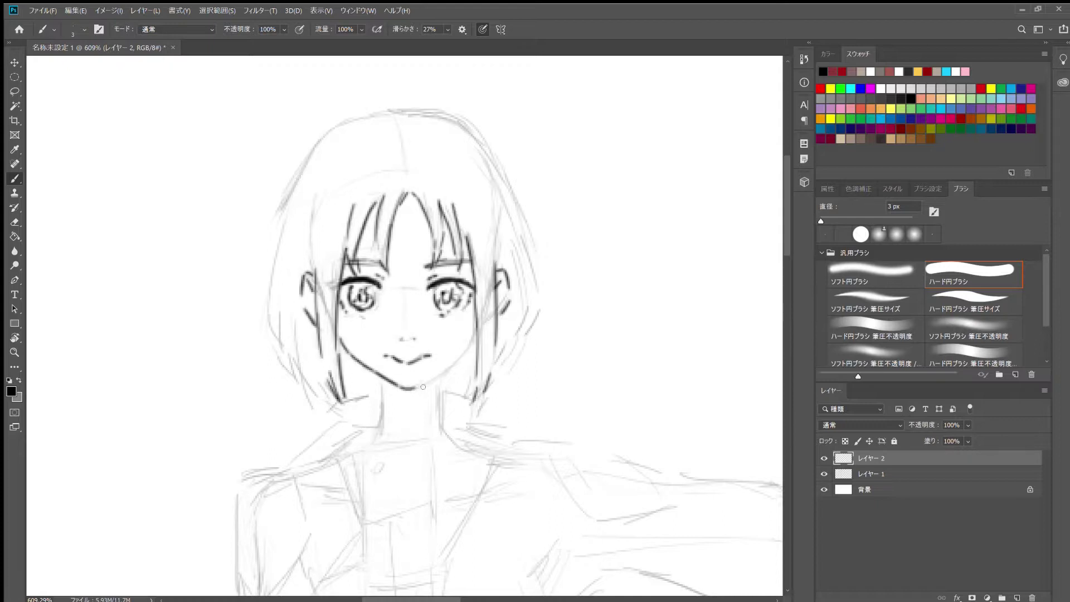
pyautogui.moveTo(475, 332); pyautogui.dragTo(427, 391)
pyautogui.moveTo(384, 387); pyautogui.dragTo(381, 428)
pyautogui.moveTo(439, 385); pyautogui.dragTo(462, 448)
pyautogui.moveTo(380, 428); pyautogui.dragTo(337, 445)
pyautogui.moveTo(334, 409); pyautogui.dragTo(302, 452)
pyautogui.moveTo(476, 412); pyautogui.dragTo(499, 437)
pyautogui.moveTo(449, 425); pyautogui.dragTo(483, 441)
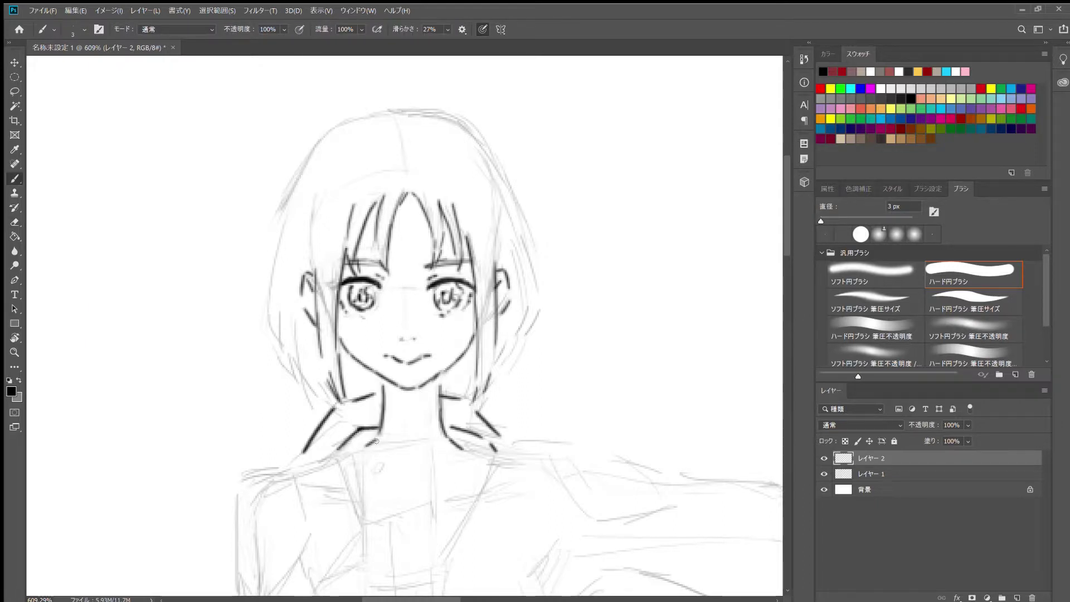
pyautogui.moveTo(299, 452)
pyautogui.mouseDown()
pyautogui.moveTo(235, 489)
pyautogui.moveTo(256, 496)
pyautogui.mouseUp()
pyautogui.scroll(-5, 376, 440)
# Ink the collar edge near the badge, the phone's edge and the gripping fingers
pyautogui.scroll(5, 461, 353)
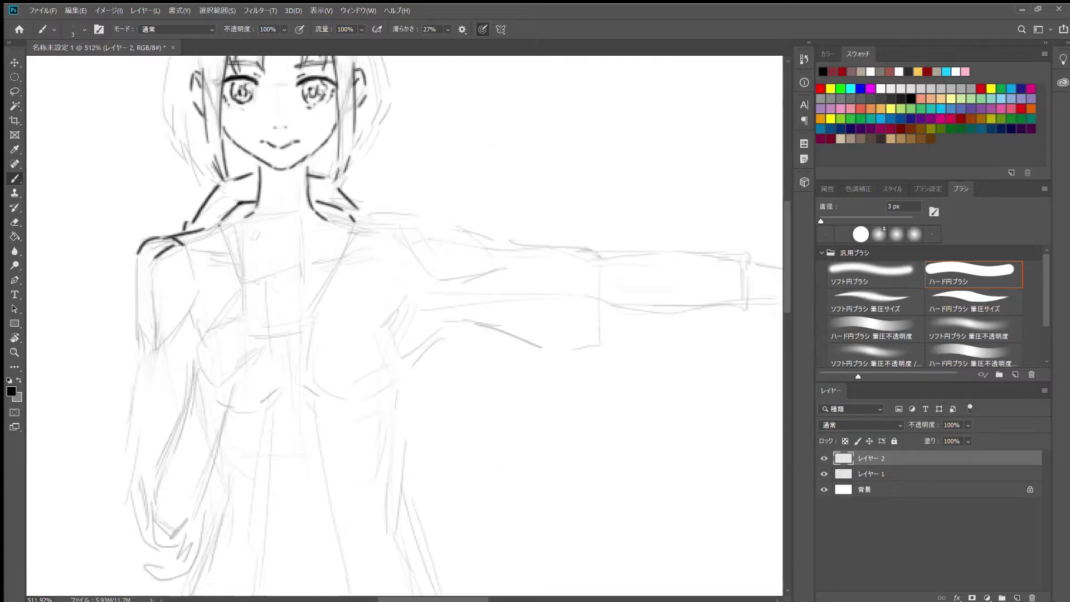
pyautogui.moveTo(244, 218); pyautogui.dragTo(301, 213)
pyautogui.moveTo(251, 228); pyautogui.dragTo(252, 238)
pyautogui.moveTo(251, 281)
pyautogui.mouseDown()
pyautogui.moveTo(282, 270)
pyautogui.moveTo(293, 280)
pyautogui.mouseUp()
pyautogui.moveTo(281, 270)
pyautogui.mouseDown()
pyautogui.moveTo(303, 293)
pyautogui.moveTo(295, 298)
pyautogui.mouseUp()
pyautogui.moveTo(251, 282)
pyautogui.mouseDown()
pyautogui.moveTo(233, 303)
pyautogui.moveTo(282, 290)
pyautogui.mouseUp()
pyautogui.moveTo(289, 294)
pyautogui.mouseDown()
pyautogui.moveTo(293, 339)
pyautogui.moveTo(282, 357)
pyautogui.mouseUp()
# Redraw the lower fingers around the phone, erasing the misdrawn finger strokes
pyautogui.moveTo(287, 351); pyautogui.dragTo(299, 344)
pyautogui.moveTo(255, 316); pyautogui.dragTo(295, 320)
pyautogui.moveTo(234, 301); pyautogui.dragTo(198, 355)
pyautogui.press('e')
pyautogui.moveTo(296, 329); pyautogui.dragTo(287, 365)
pyautogui.press('b')
pyautogui.moveTo(262, 348); pyautogui.dragTo(195, 385)
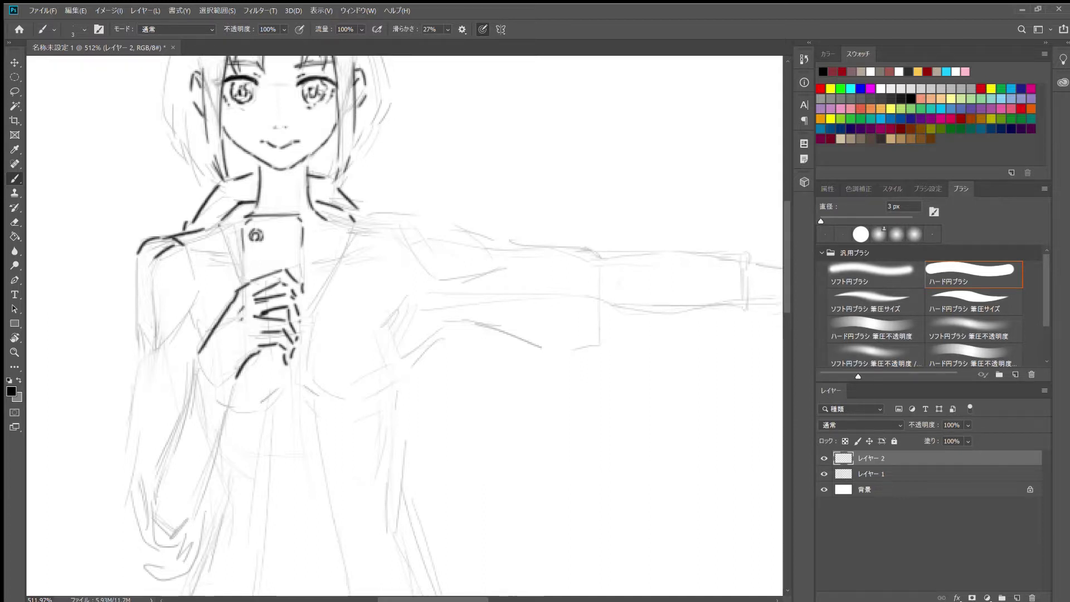
# Ink the outline of the near arm below the phone hand
pyautogui.moveTo(245, 359); pyautogui.dragTo(222, 434)
pyautogui.scroll(-2, 229, 376)
pyautogui.moveTo(259, 281); pyautogui.dragTo(231, 354)
pyautogui.moveTo(245, 312); pyautogui.dragTo(224, 385)
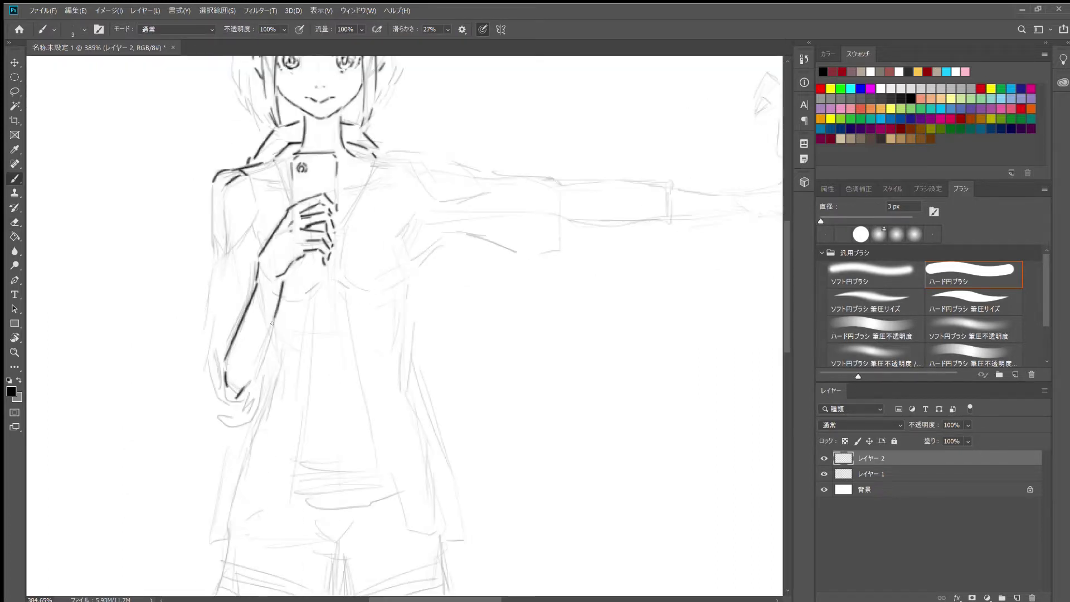
pyautogui.moveTo(273, 323); pyautogui.dragTo(245, 393)
pyautogui.press('e')
pyautogui.press('b')
# Ink the near arm and shoulder outline, the arm's left edge and the phone's right edge
pyautogui.moveTo(277, 281); pyautogui.dragTo(273, 321)
pyautogui.moveTo(217, 348); pyautogui.dragTo(215, 379)
pyautogui.moveTo(223, 405); pyautogui.dragTo(234, 428)
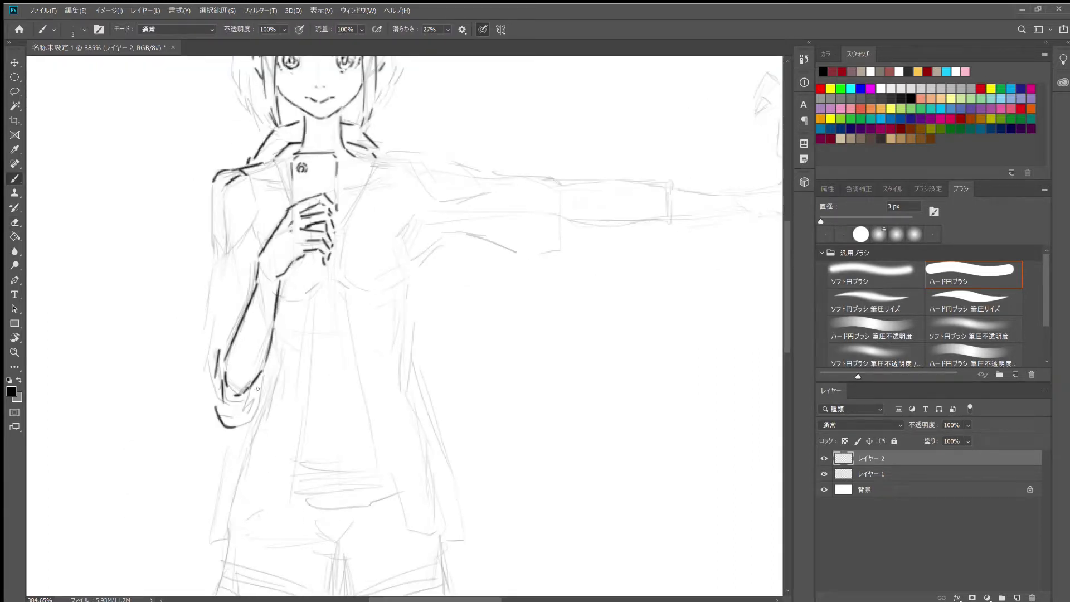
pyautogui.moveTo(261, 387); pyautogui.dragTo(255, 403)
pyautogui.moveTo(248, 183); pyautogui.dragTo(229, 248)
pyautogui.moveTo(216, 174)
pyautogui.mouseDown()
pyautogui.moveTo(207, 355)
pyautogui.moveTo(216, 426)
pyautogui.moveTo(261, 429)
pyautogui.mouseUp()
pyautogui.moveTo(265, 371); pyautogui.dragTo(266, 389)
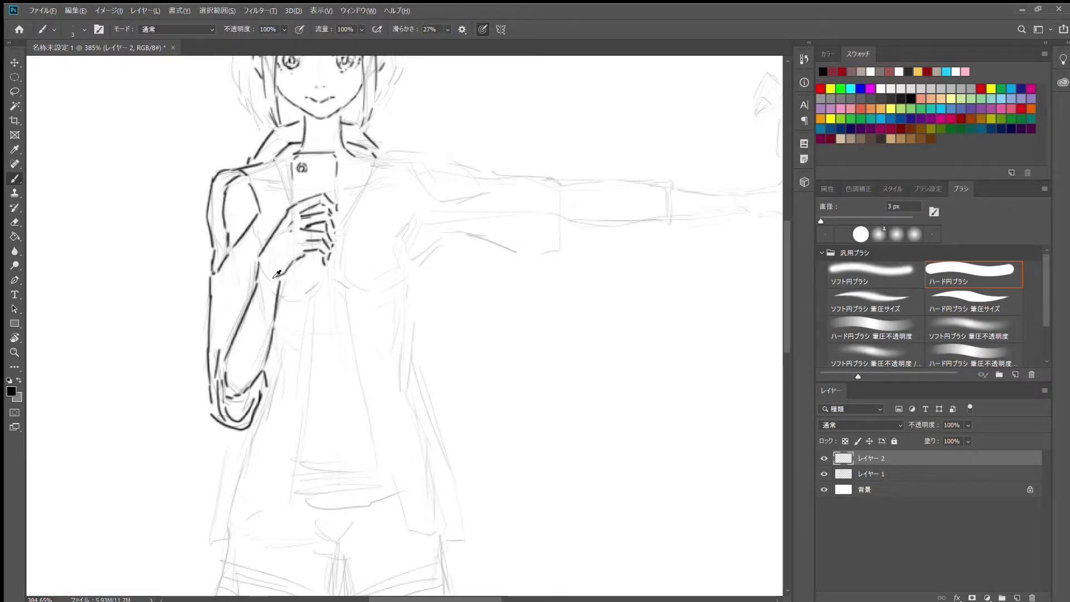
pyautogui.scroll(-4, 211, 272)
pyautogui.moveTo(209, 263); pyautogui.dragTo(203, 300)
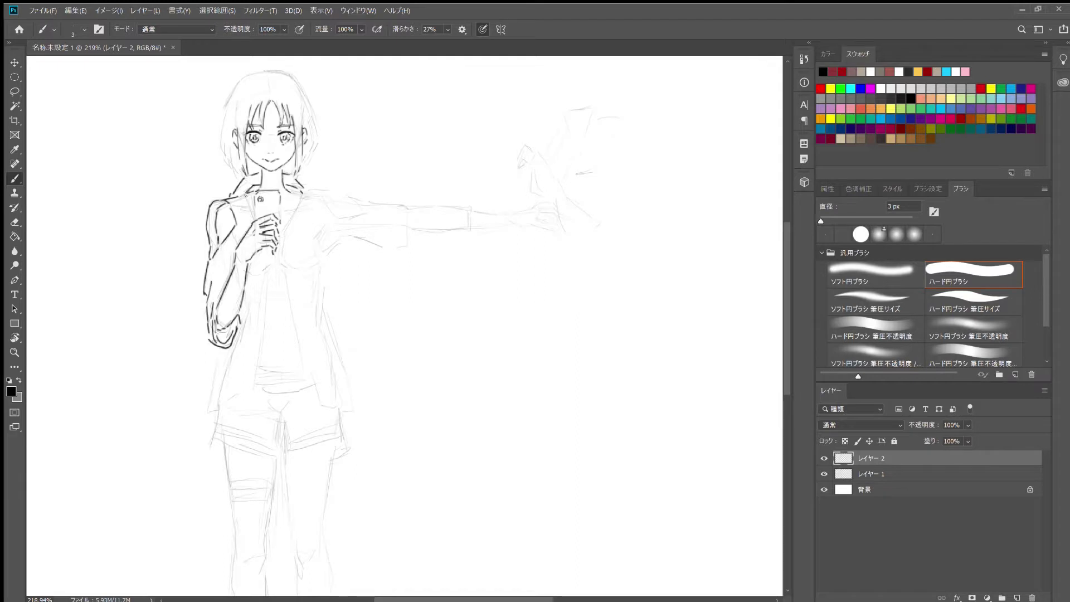
pyautogui.moveTo(301, 196); pyautogui.dragTo(288, 225)
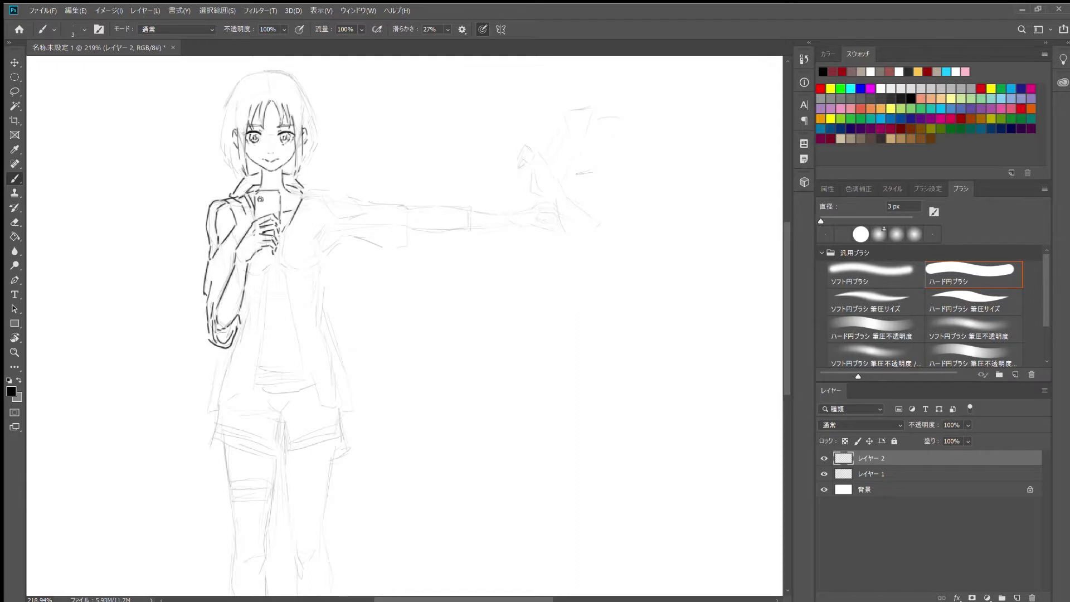
# Ink the outstretched sleeve's top and bottom, the cuff and the forearm outlines
pyautogui.moveTo(341, 190); pyautogui.dragTo(367, 212)
pyautogui.moveTo(328, 253); pyautogui.dragTo(342, 238)
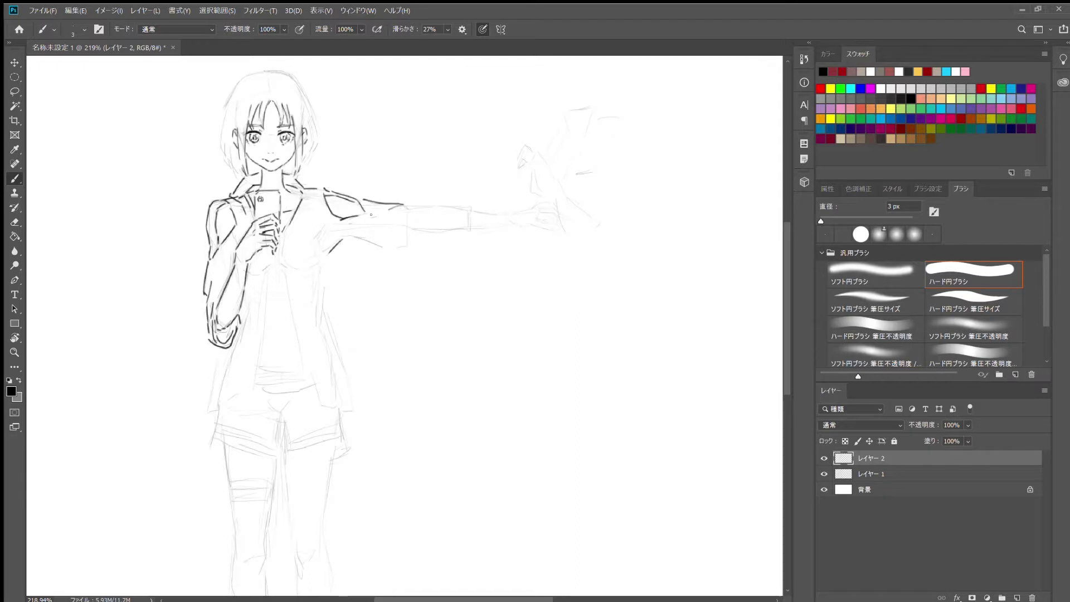
pyautogui.moveTo(361, 198); pyautogui.dragTo(379, 203)
pyautogui.moveTo(407, 207); pyautogui.dragTo(408, 231)
pyautogui.moveTo(340, 246)
pyautogui.mouseDown()
pyautogui.moveTo(409, 252)
pyautogui.moveTo(380, 251)
pyautogui.mouseUp()
pyautogui.moveTo(407, 207); pyautogui.dragTo(471, 212)
pyautogui.moveTo(408, 231); pyautogui.dragTo(504, 224)
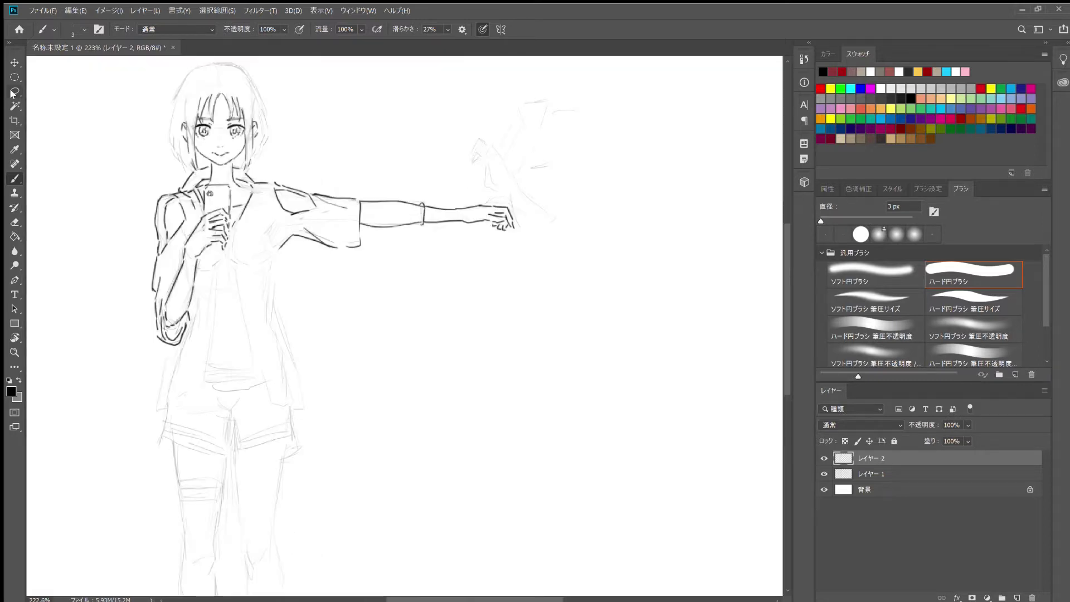
# Lasso the outstretched hand and Free Transform it to adjust its position
pyautogui.press('l')
pyautogui.moveTo(457, 207); pyautogui.dragTo(460, 221)
pyautogui.hotkey('ctrl', 't')
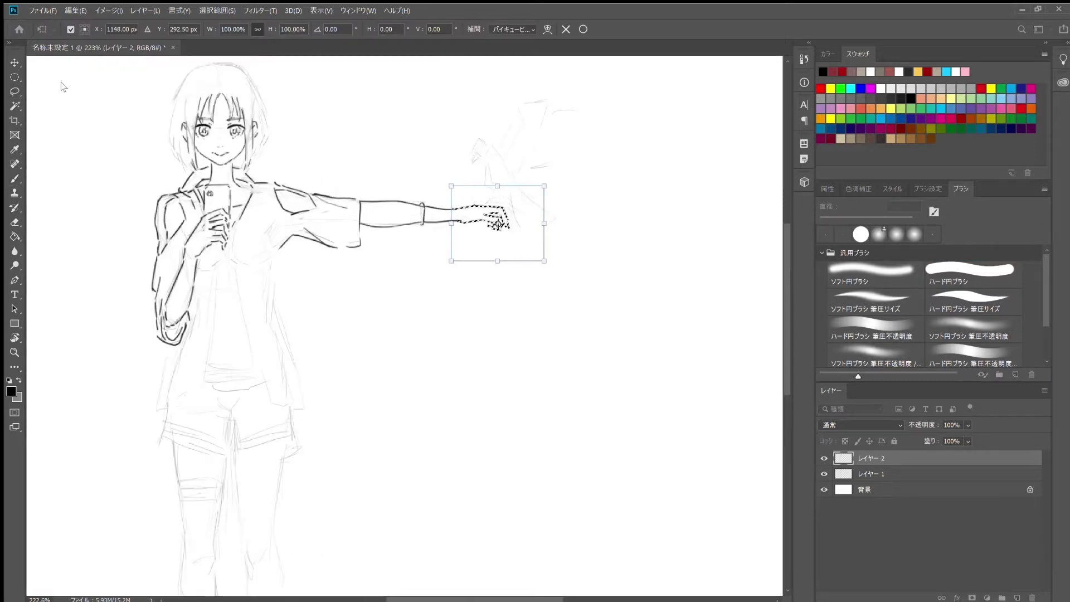
pyautogui.press('Return')
pyautogui.press('b')
pyautogui.scroll(-2, 521, 210)
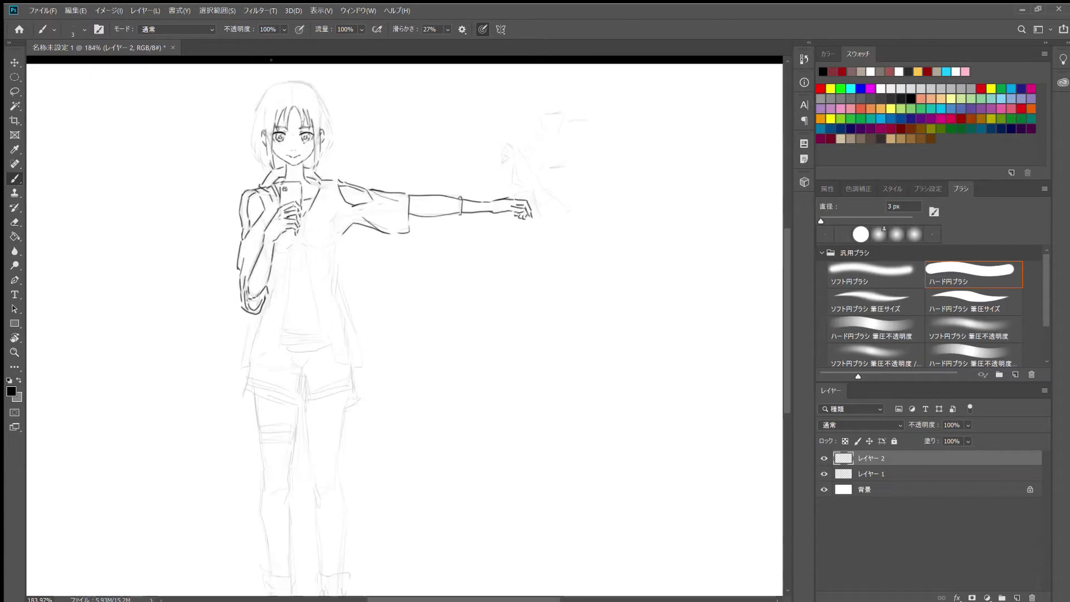
pyautogui.scroll(2, 270, 59)
# Ink the left hair outline, the jacket front edges and hem, and the shorts waistline
pyautogui.moveTo(336, 135)
pyautogui.mouseDown()
pyautogui.moveTo(327, 241)
pyautogui.moveTo(338, 252)
pyautogui.mouseUp()
pyautogui.moveTo(371, 124); pyautogui.dragTo(429, 212)
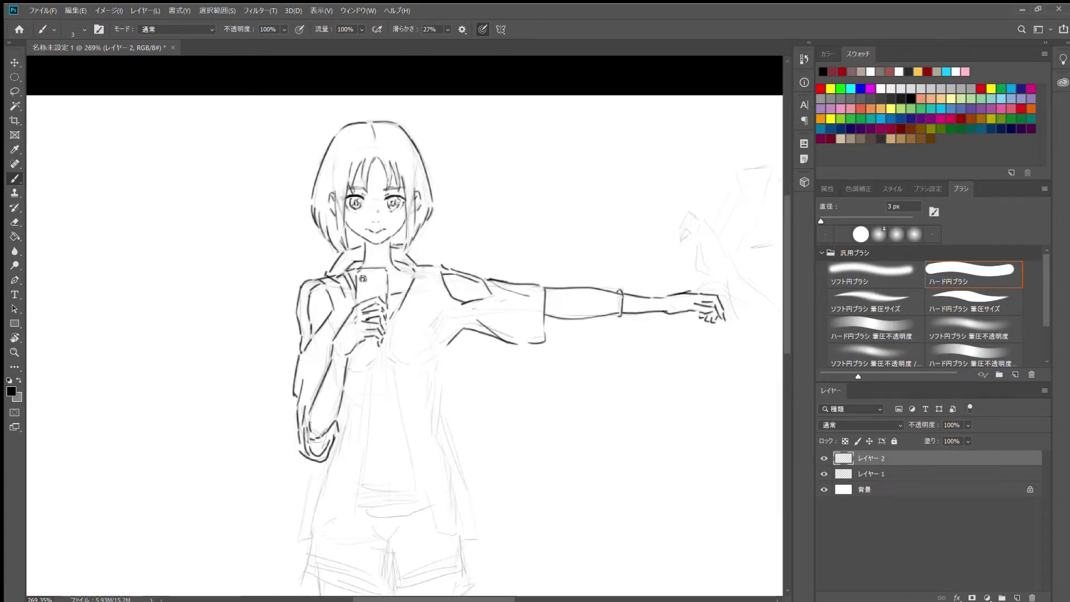
pyautogui.moveTo(378, 349); pyautogui.dragTo(351, 523)
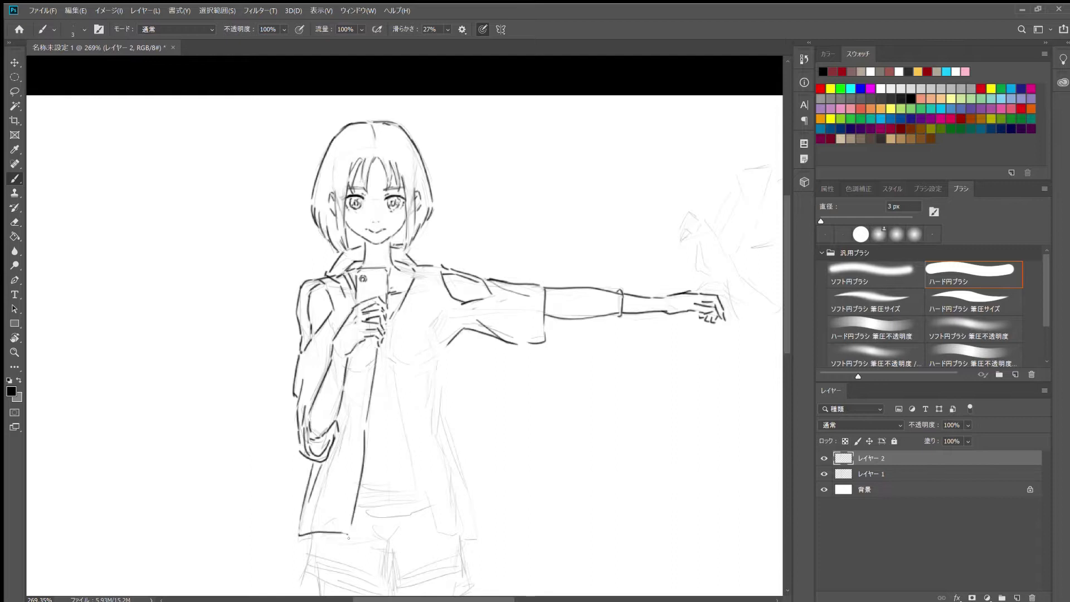
pyautogui.moveTo(308, 480); pyautogui.dragTo(352, 539)
pyautogui.moveTo(391, 377); pyautogui.dragTo(426, 519)
pyautogui.moveTo(433, 359); pyautogui.dragTo(444, 444)
pyautogui.moveTo(429, 530); pyautogui.dragTo(452, 533)
pyautogui.moveTo(442, 429); pyautogui.dragTo(475, 537)
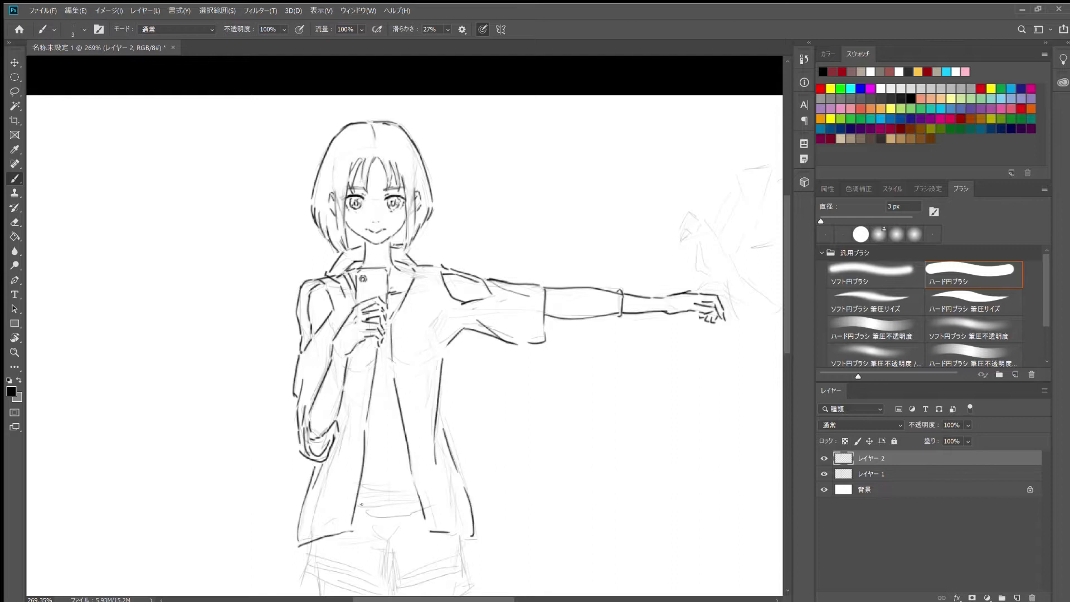
pyautogui.moveTo(315, 545); pyautogui.dragTo(447, 550)
# Ink the shorts, the left thigh's outer line and the band lines across the thigh
pyautogui.scroll(-5, 447, 550)
pyautogui.moveTo(312, 311)
pyautogui.mouseDown()
pyautogui.moveTo(316, 340)
pyautogui.moveTo(390, 364)
pyautogui.mouseUp()
pyautogui.moveTo(394, 318); pyautogui.dragTo(391, 366)
pyautogui.moveTo(397, 362); pyautogui.dragTo(435, 351)
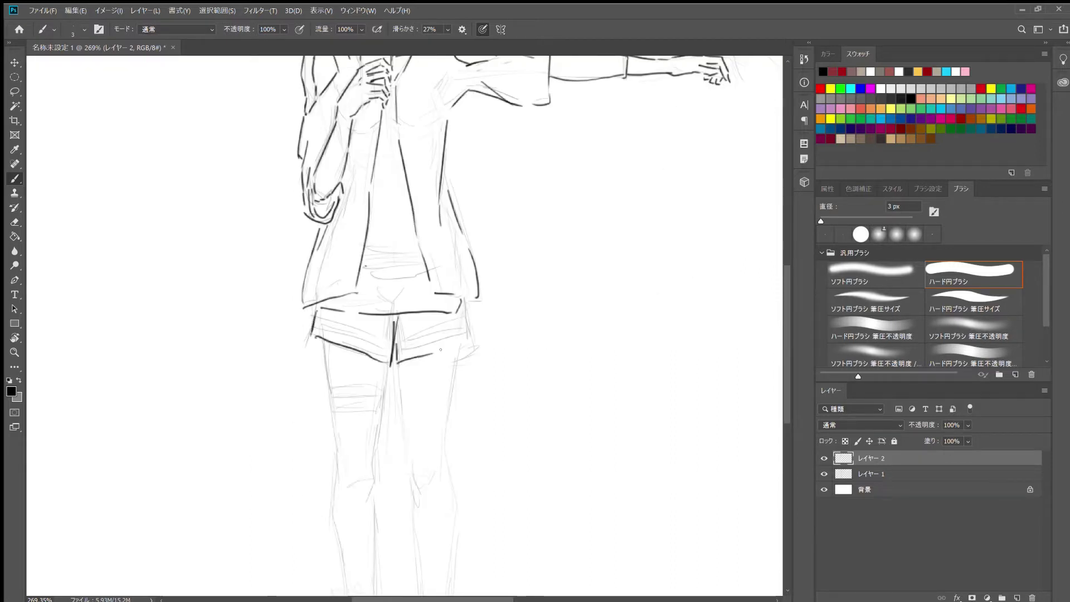
pyautogui.moveTo(463, 309); pyautogui.dragTo(473, 351)
pyautogui.moveTo(322, 342); pyautogui.dragTo(329, 412)
pyautogui.moveTo(330, 386); pyautogui.dragTo(379, 384)
pyautogui.moveTo(380, 387); pyautogui.dragTo(382, 394)
pyautogui.moveTo(329, 405); pyautogui.dragTo(370, 404)
pyautogui.moveTo(328, 416)
pyautogui.mouseDown()
pyautogui.moveTo(369, 414)
pyautogui.moveTo(335, 479)
pyautogui.mouseUp()
# Ink lines along both legs, the right calf's edges and the left boot outline
pyautogui.scroll(-3, 336, 479)
pyautogui.moveTo(344, 385); pyautogui.dragTo(356, 463)
pyautogui.moveTo(392, 330); pyautogui.dragTo(389, 490)
pyautogui.scroll(-5, 354, 353)
pyautogui.scroll(3, 358, 350)
pyautogui.moveTo(460, 371); pyautogui.dragTo(462, 449)
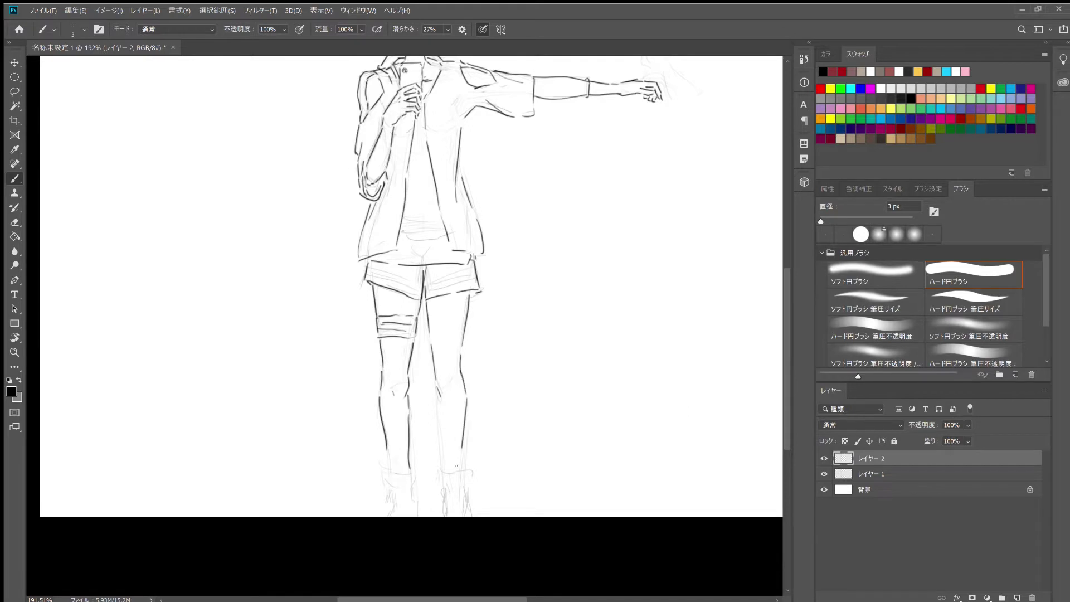
pyautogui.moveTo(437, 398)
pyautogui.mouseDown()
pyautogui.moveTo(443, 462)
pyautogui.moveTo(412, 473)
pyautogui.mouseUp()
pyautogui.moveTo(376, 470); pyautogui.dragTo(390, 509)
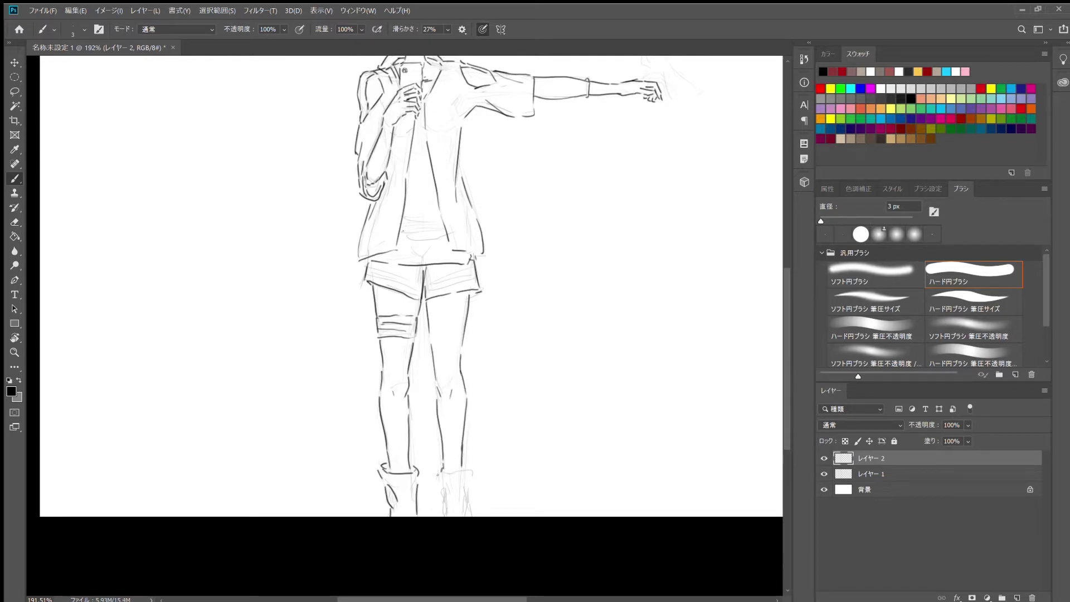
pyautogui.scroll(-3, 419, 407)
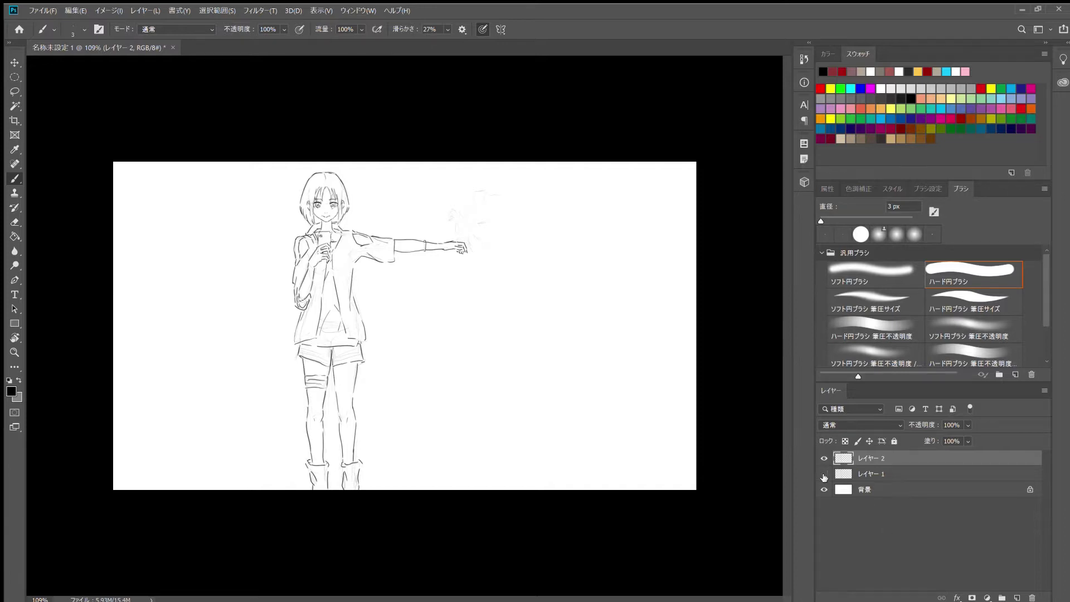
# Hide Layer 1 to check the inks, then show it again
pyautogui.scroll(2, 316, 227)
pyautogui.scroll(3, 316, 228)
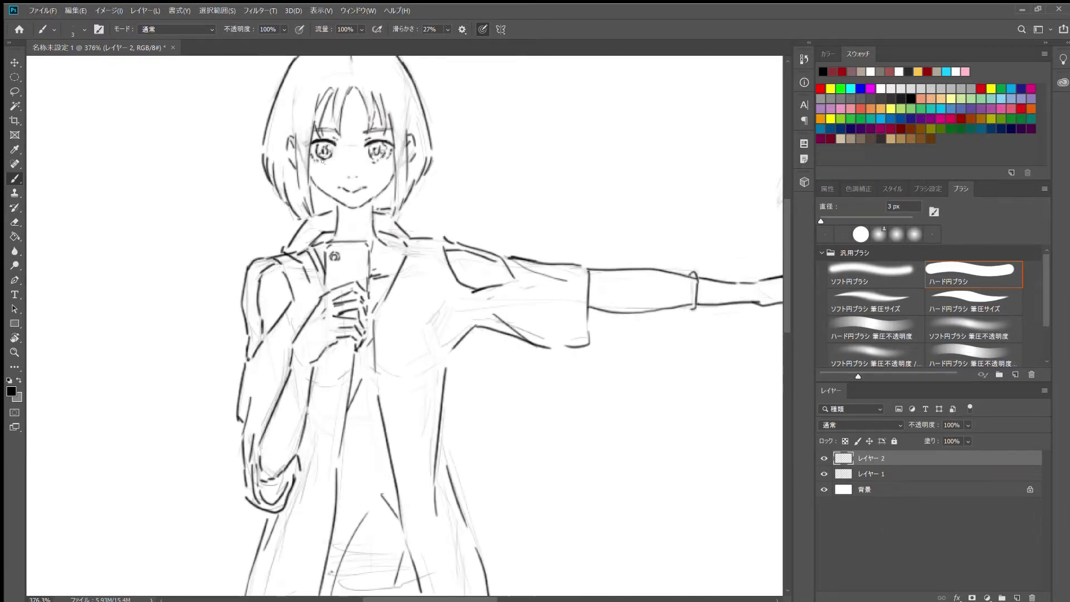
pyautogui.click(824, 473)
pyautogui.scroll(-4, 294, 241)
pyautogui.scroll(5, 294, 241)
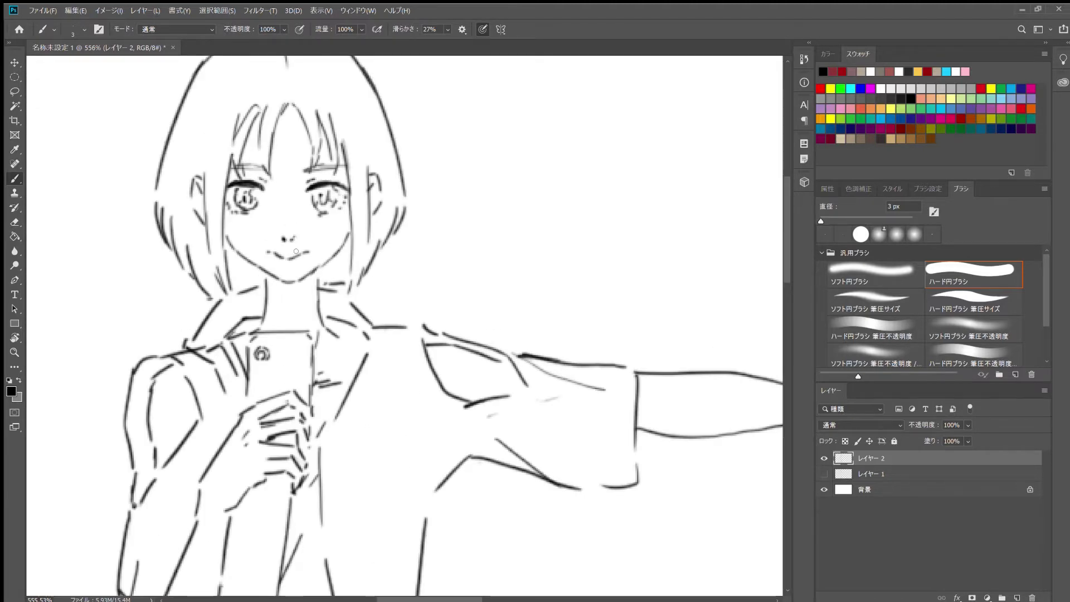
pyautogui.scroll(-3, 294, 240)
pyautogui.scroll(-2, 402, 232)
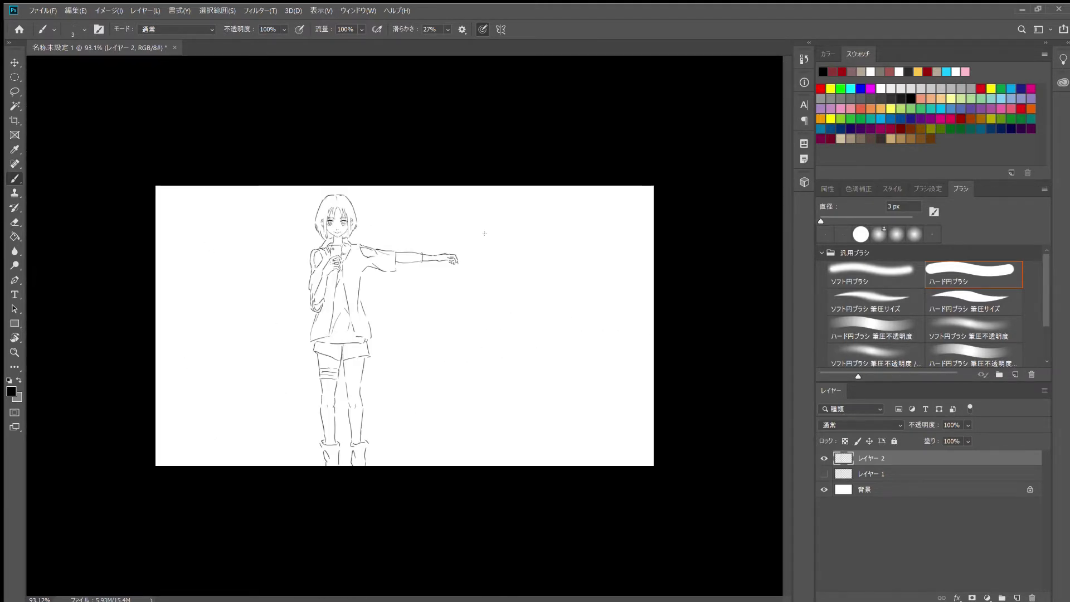
pyautogui.click(823, 473)
pyautogui.scroll(4, 429, 268)
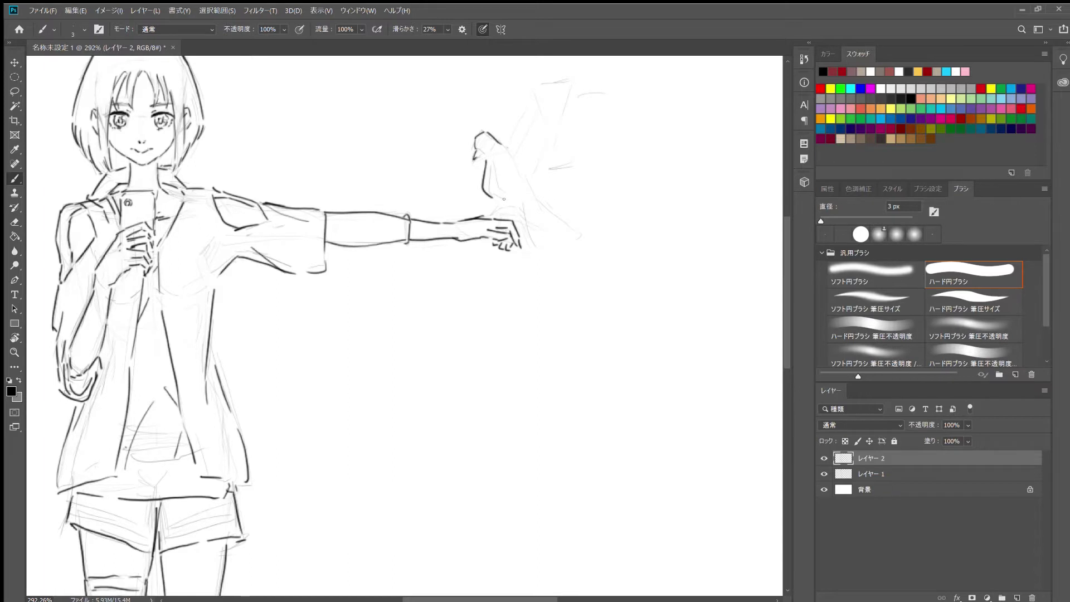
# On Layer 2, ink the bird's body and raised wing on the girl's hand
pyautogui.moveTo(477, 214); pyautogui.dragTo(497, 209)
pyautogui.moveTo(520, 200)
pyautogui.mouseDown()
pyautogui.moveTo(538, 247)
pyautogui.moveTo(584, 238)
pyautogui.mouseUp()
pyautogui.moveTo(562, 238); pyautogui.dragTo(559, 257)
pyautogui.moveTo(516, 108); pyautogui.dragTo(508, 147)
pyautogui.moveTo(533, 88)
pyautogui.mouseDown()
pyautogui.moveTo(563, 83)
pyautogui.moveTo(605, 98)
pyautogui.mouseUp()
pyautogui.moveTo(578, 127); pyautogui.dragTo(555, 161)
pyautogui.moveTo(600, 100); pyautogui.dragTo(623, 158)
pyautogui.moveTo(550, 112); pyautogui.dragTo(535, 177)
pyautogui.moveTo(527, 177); pyautogui.dragTo(551, 199)
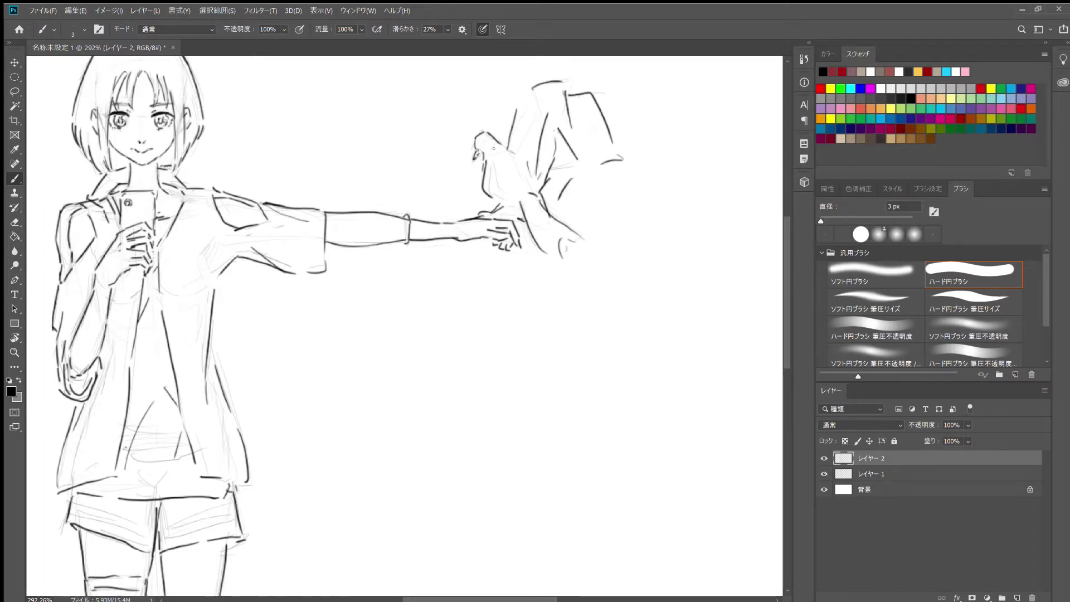
pyautogui.scroll(-3, 493, 148)
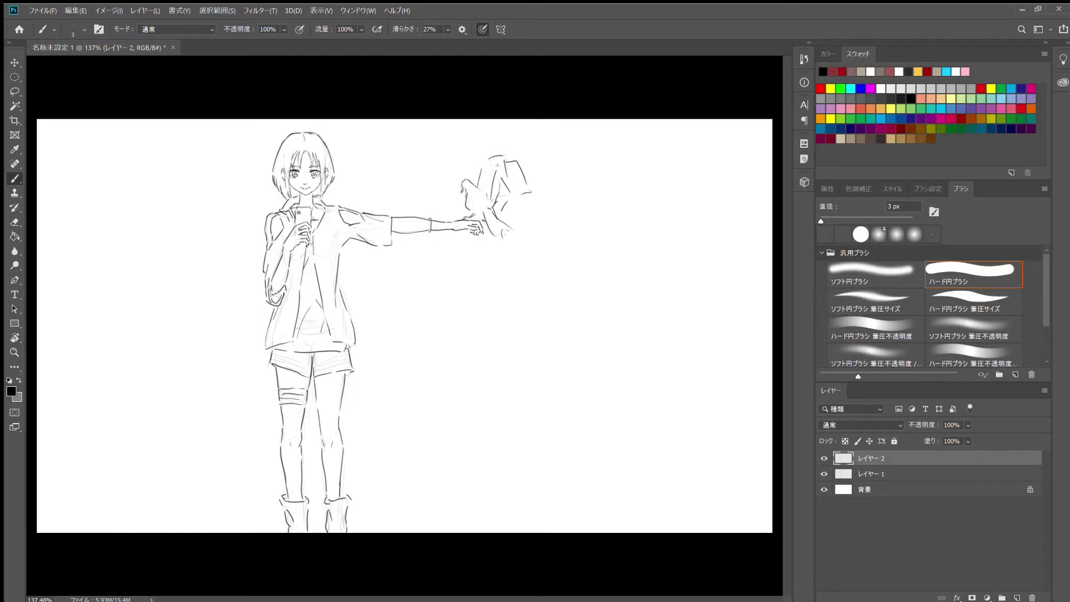
pyautogui.scroll(-2, 408, 327)
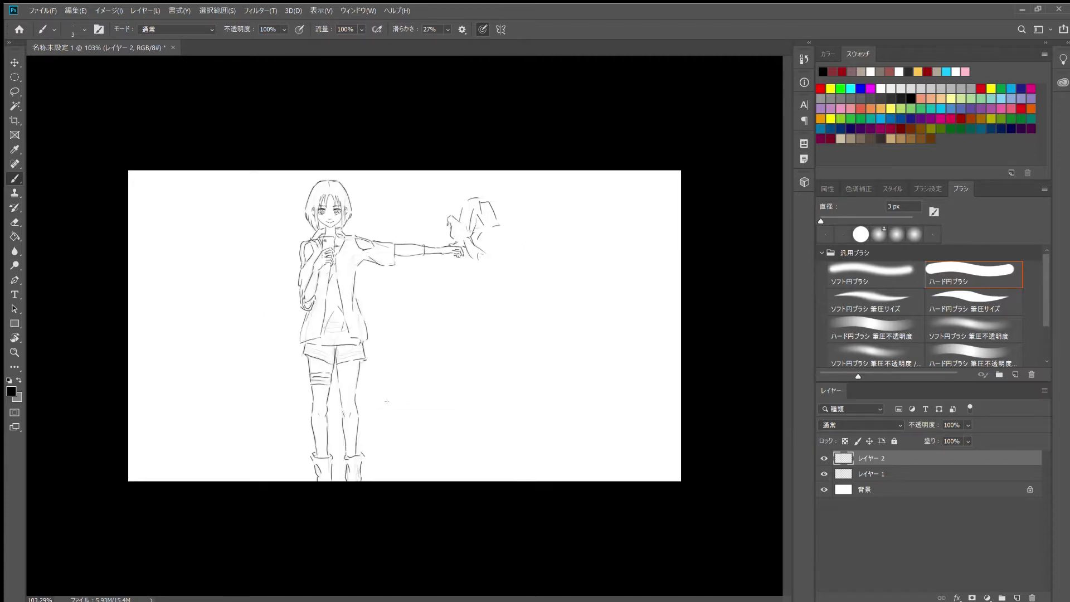
# Sketch the dome's curved outline and vertical lines, plus tree trunks and canopies
pyautogui.moveTo(556, 239); pyautogui.dragTo(554, 426)
pyautogui.moveTo(563, 242); pyautogui.dragTo(569, 389)
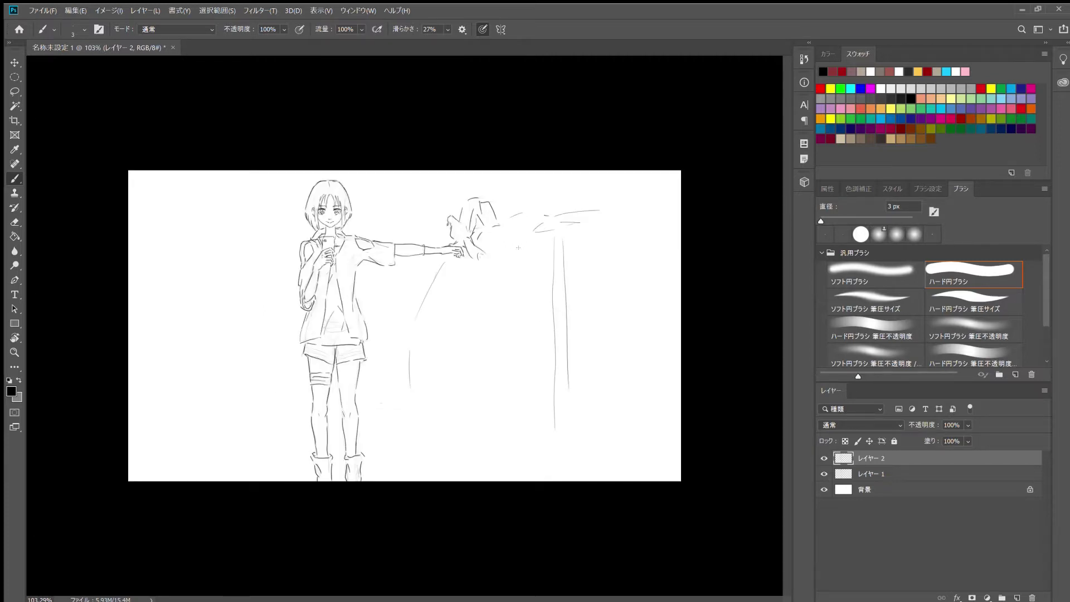
pyautogui.moveTo(489, 281); pyautogui.dragTo(478, 405)
pyautogui.moveTo(622, 225); pyautogui.dragTo(663, 338)
pyautogui.moveTo(547, 272); pyautogui.dragTo(545, 330)
# Draw the ground line left of the dome and hatching on the left building, fixing strokes
pyautogui.moveTo(393, 431)
pyautogui.mouseDown()
pyautogui.moveTo(679, 426)
pyautogui.moveTo(390, 427)
pyautogui.moveTo(677, 441)
pyautogui.mouseUp()
pyautogui.hotkey('ctrl', 'z')
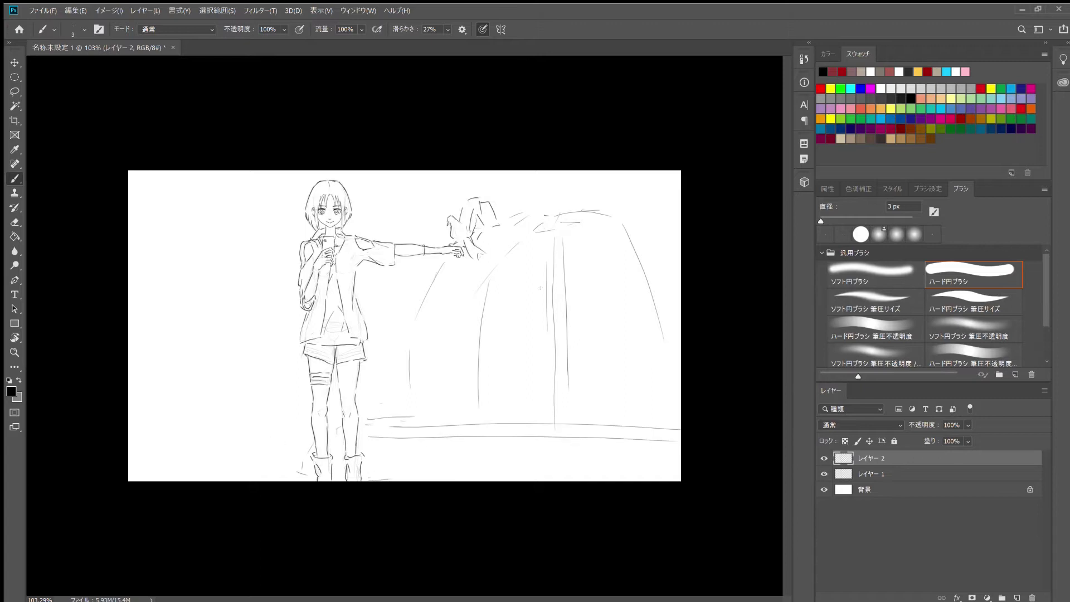
pyautogui.moveTo(135, 443); pyautogui.dragTo(284, 446)
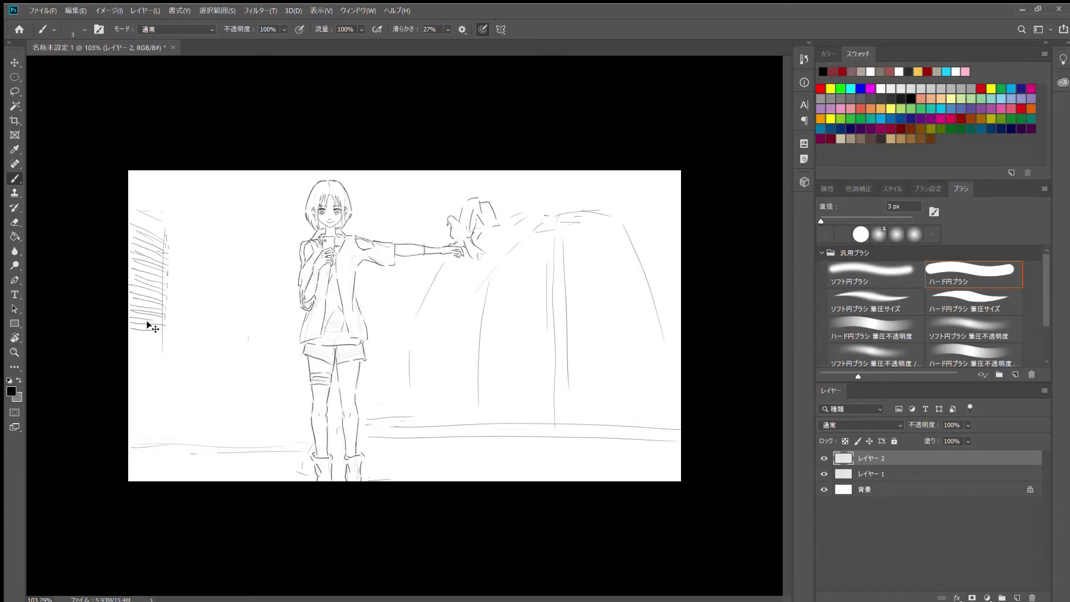
pyautogui.hotkey('ctrl', 'z')
pyautogui.moveTo(130, 326)
pyautogui.mouseDown()
pyautogui.moveTo(159, 322)
pyautogui.moveTo(131, 340)
pyautogui.moveTo(177, 361)
pyautogui.mouseUp()
pyautogui.press('e')
pyautogui.press('b')
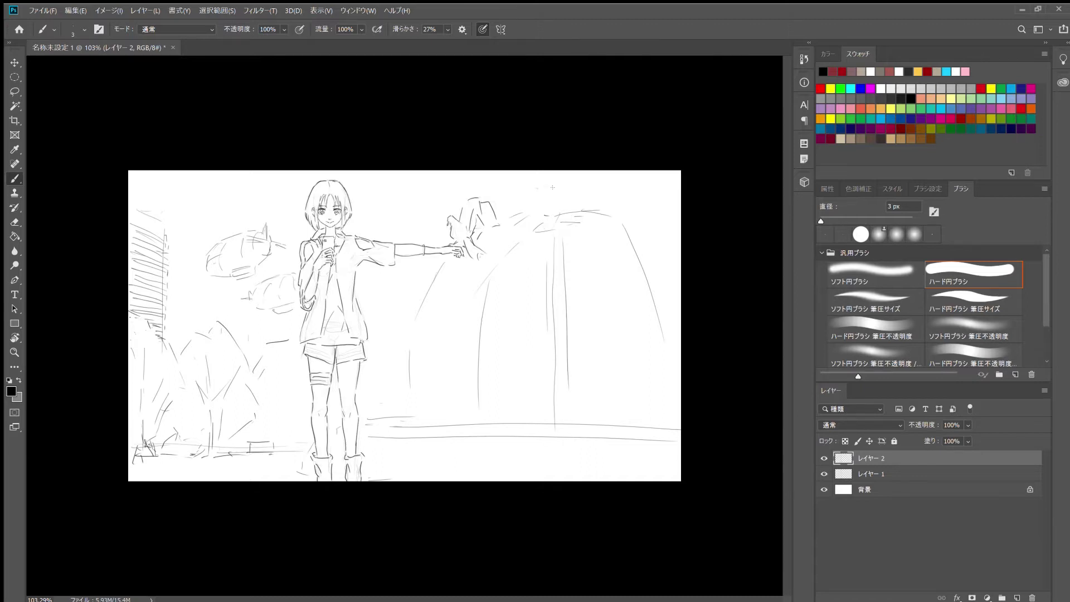
pyautogui.hotkey('ctrl', '-')
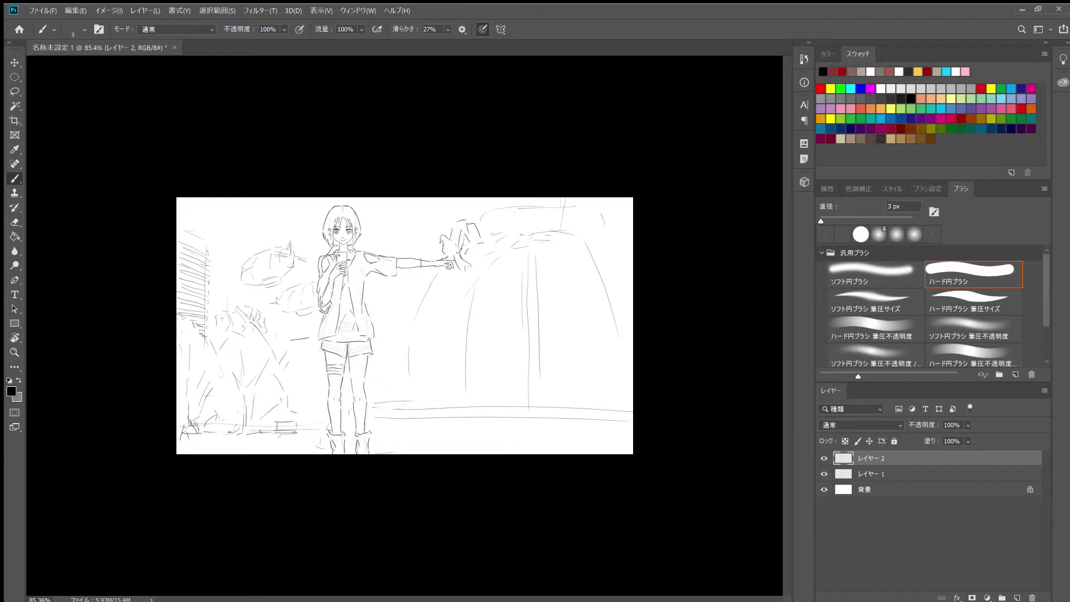
pyautogui.hotkey('ctrl', '-')
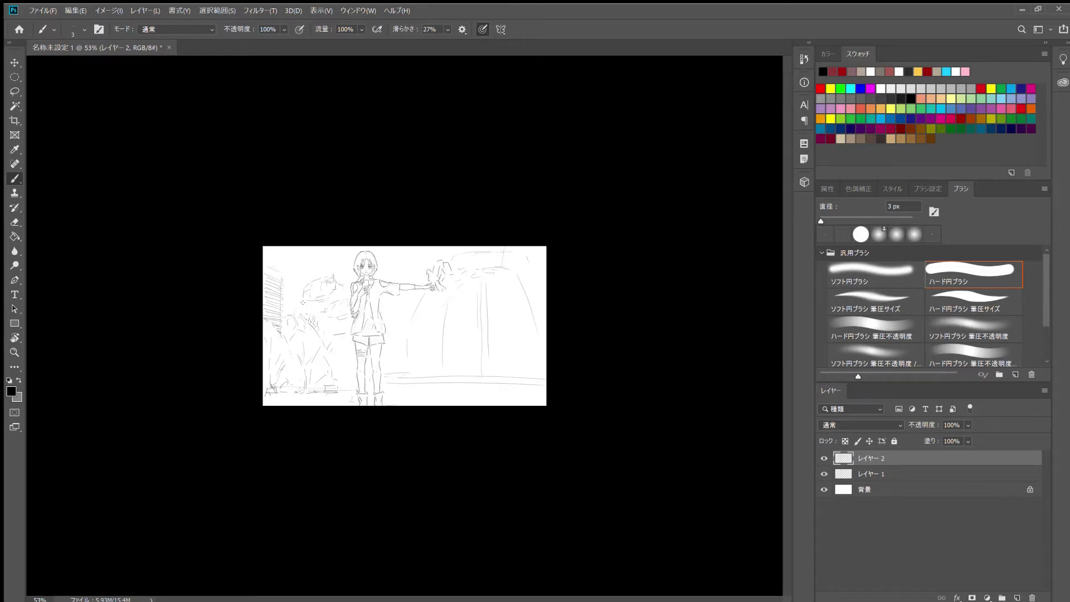
pyautogui.hotkey('ctrl', '+')
pyautogui.hotkey('ctrl', '+')
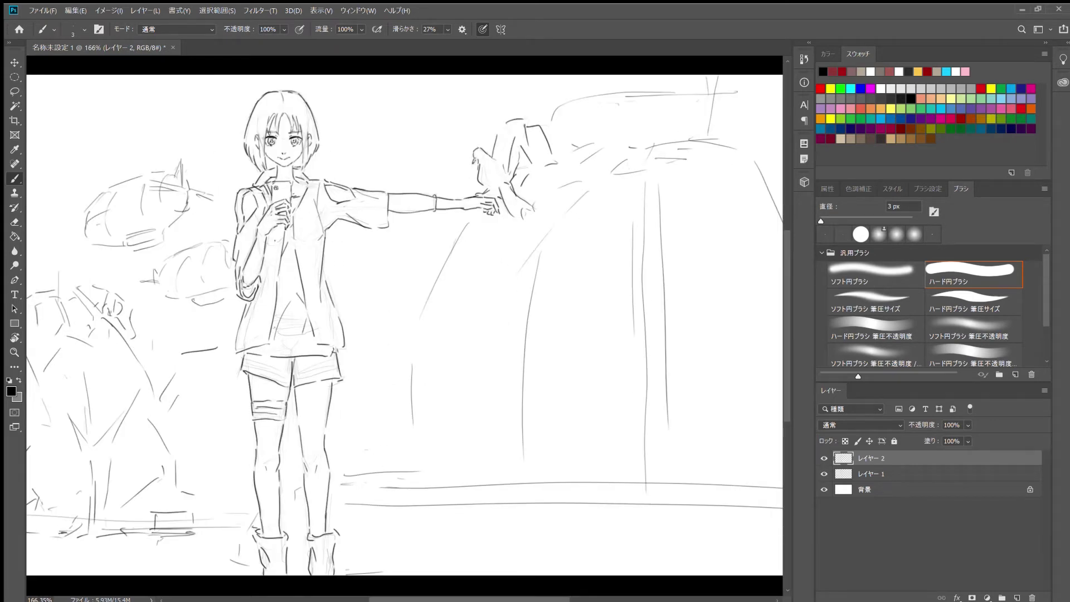
# Hide Layer 1 and create a new colour layer, Layer 3
pyautogui.hotkey('ctrl', '-')
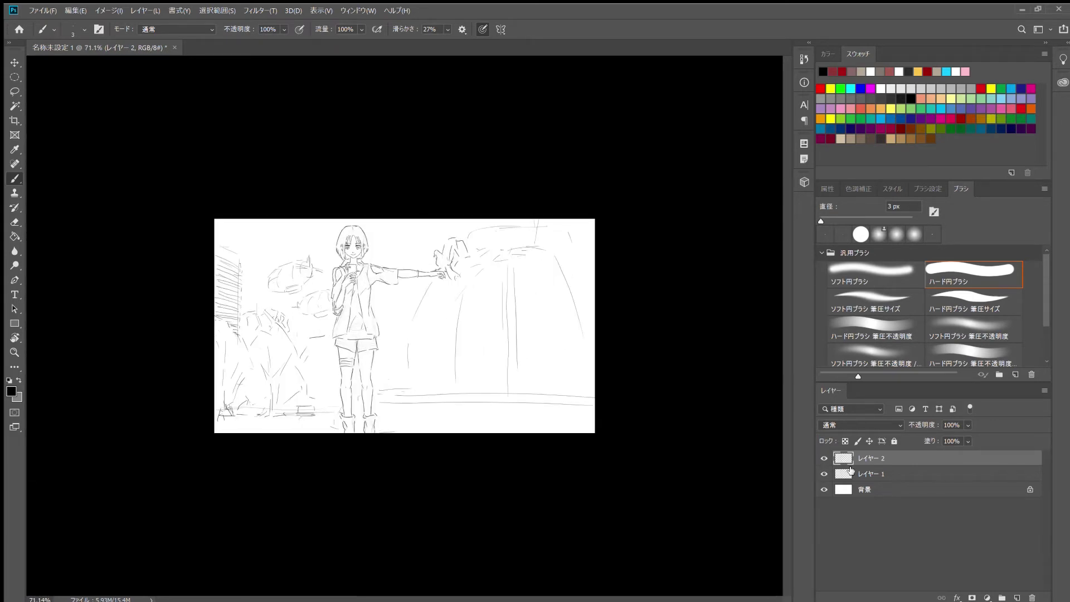
pyautogui.hotkey('alt', '[')
pyautogui.hotkey('ctrl', ',')
pyautogui.hotkey('ctrl', '-')
pyautogui.hotkey('ctrl', '+')
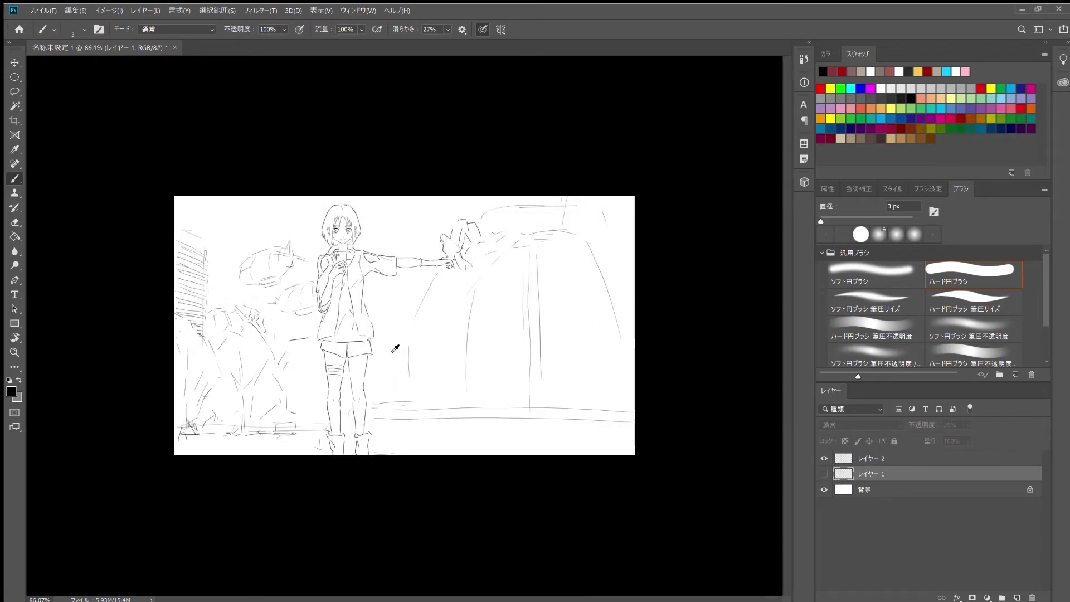
pyautogui.hotkey('ctrl', '+')
pyautogui.hotkey('ctrl', 'shift', 'alt', 'n')
pyautogui.hotkey('ctrl', '+')
# Flood the whole sky with blue using a huge brush
pyautogui.press('i')
pyautogui.hotkey('ctrl', '-')
pyautogui.press('b')
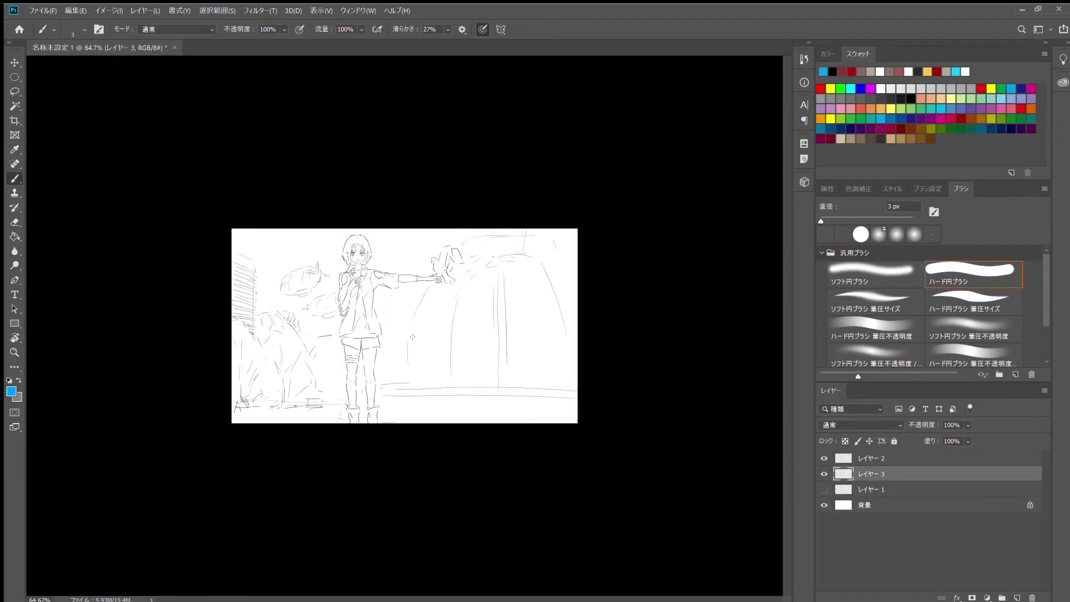
pyautogui.moveTo(573, 262)
pyautogui.mouseDown()
pyautogui.moveTo(358, 394)
pyautogui.moveTo(312, 357)
pyautogui.moveTo(364, 396)
pyautogui.moveTo(650, 454)
pyautogui.moveTo(267, 412)
pyautogui.mouseUp()
# Paint a grey block along the left edge with white highlights
pyautogui.press('i')
pyautogui.press('b')
pyautogui.moveTo(239, 254)
pyautogui.mouseDown()
pyautogui.moveTo(245, 361)
pyautogui.moveTo(253, 348)
pyautogui.mouseUp()
pyautogui.press('[')
pyautogui.press('[')
pyautogui.press('[')
pyautogui.moveTo(240, 279)
pyautogui.mouseDown()
pyautogui.moveTo(256, 262)
pyautogui.moveTo(232, 319)
pyautogui.mouseUp()
pyautogui.moveTo(258, 321); pyautogui.dragTo(252, 327)
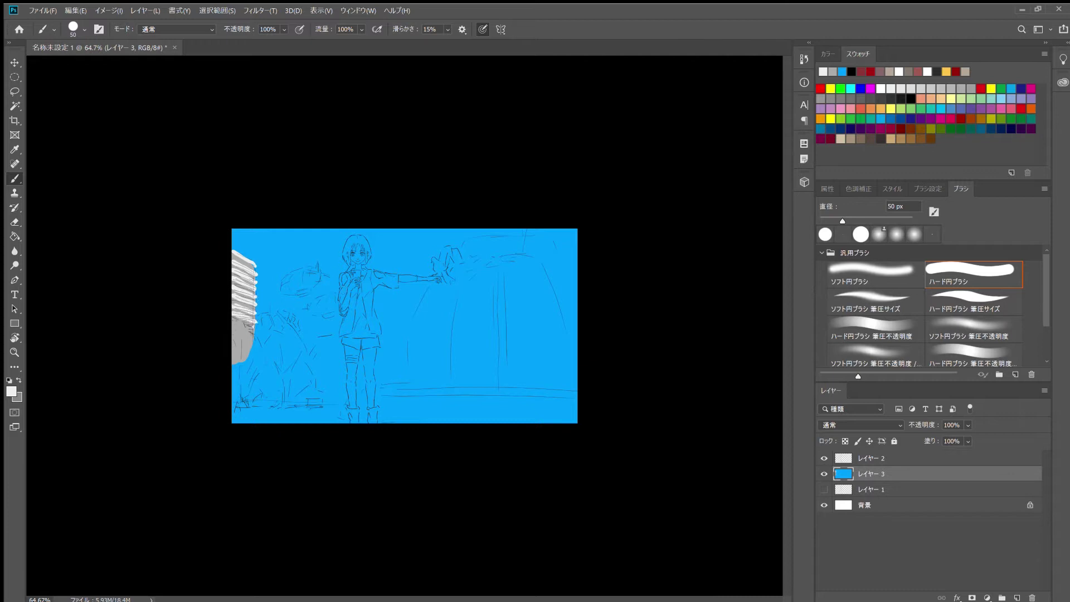
# Glaze the lower sky light blue with an 8% opacity, 500px brush
pyautogui.press('0')
pyautogui.press('8')
pyautogui.press(']')
pyautogui.press(']')
pyautogui.press(']')
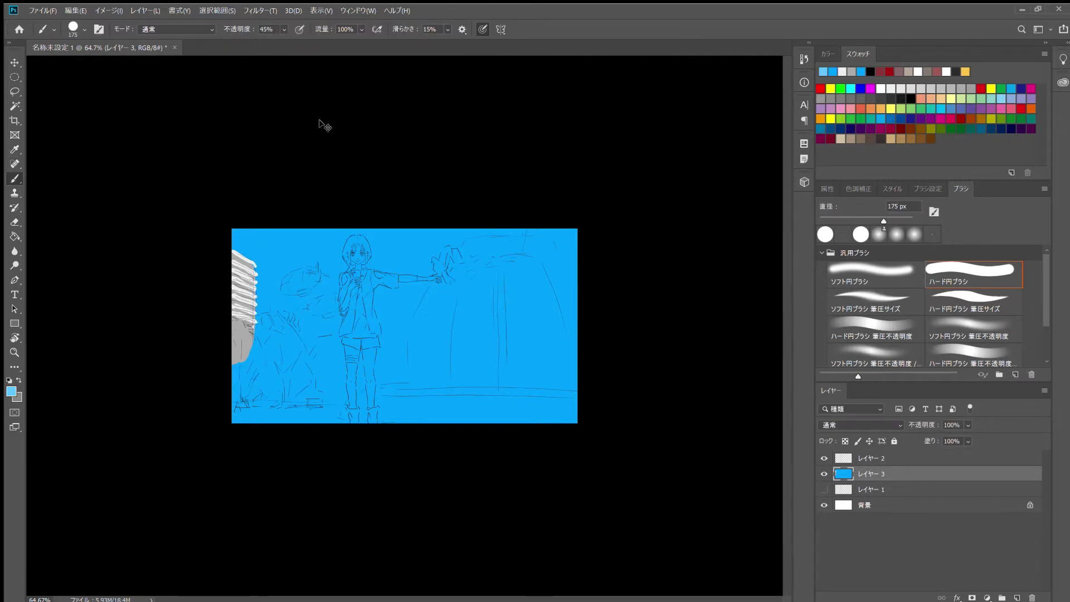
pyautogui.moveTo(341, 341)
pyautogui.mouseDown()
pyautogui.moveTo(587, 394)
pyautogui.moveTo(349, 423)
pyautogui.moveTo(606, 364)
pyautogui.mouseUp()
# At 100% opacity, paint two brown airships left of the girl with darker details
pyautogui.press('0')
pyautogui.press('[')
pyautogui.press('[')
pyautogui.press('[')
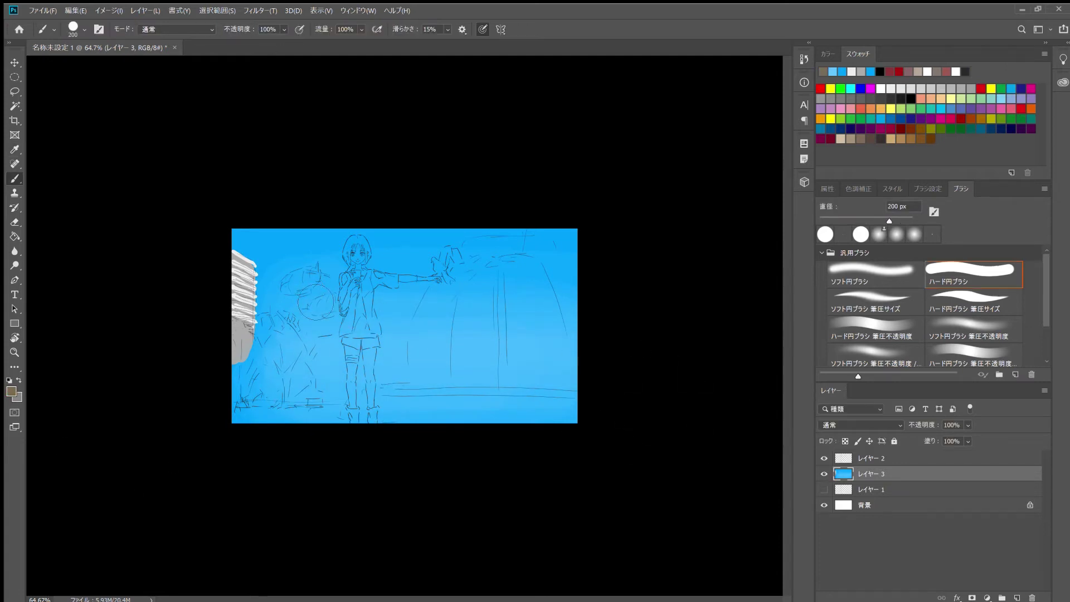
pyautogui.moveTo(312, 300)
pyautogui.mouseDown()
pyautogui.moveTo(285, 281)
pyautogui.moveTo(318, 312)
pyautogui.mouseUp()
pyautogui.hotkey('ctrl', '+')
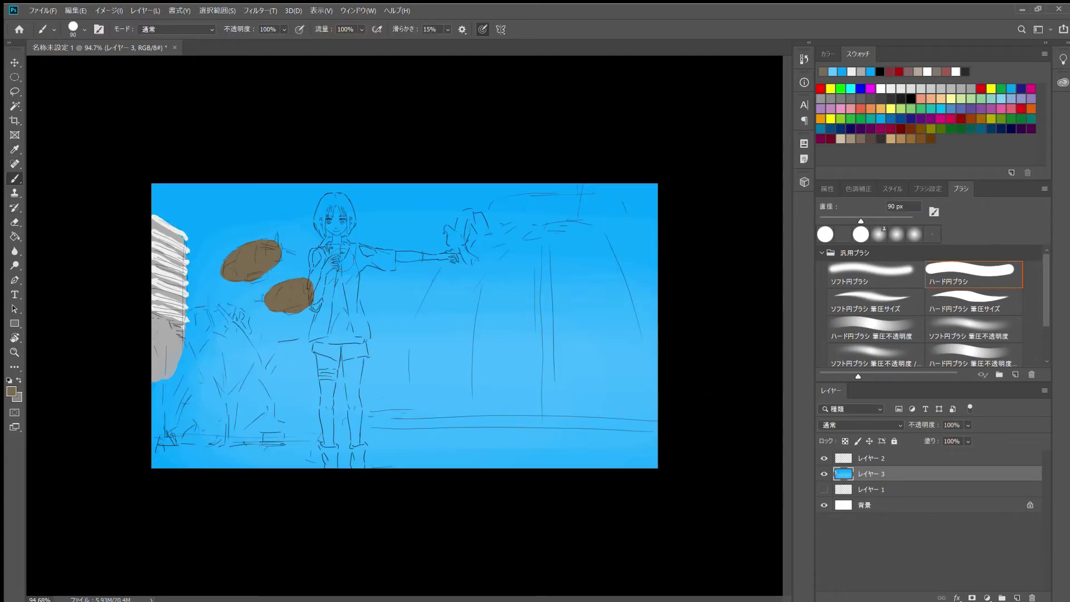
pyautogui.moveTo(283, 249); pyautogui.dragTo(277, 238)
pyautogui.moveTo(248, 274)
pyautogui.mouseDown()
pyautogui.moveTo(263, 277)
pyautogui.moveTo(281, 245)
pyautogui.mouseUp()
pyautogui.press('[')
pyautogui.press('[')
pyautogui.press('[')
pyautogui.moveTo(276, 298)
pyautogui.mouseDown()
pyautogui.moveTo(298, 293)
pyautogui.moveTo(259, 303)
pyautogui.mouseUp()
# Choose a new paint colour for the next strokes
pyautogui.keyDown('alt'); pyautogui.click(280, 289); pyautogui.keyUp('alt')
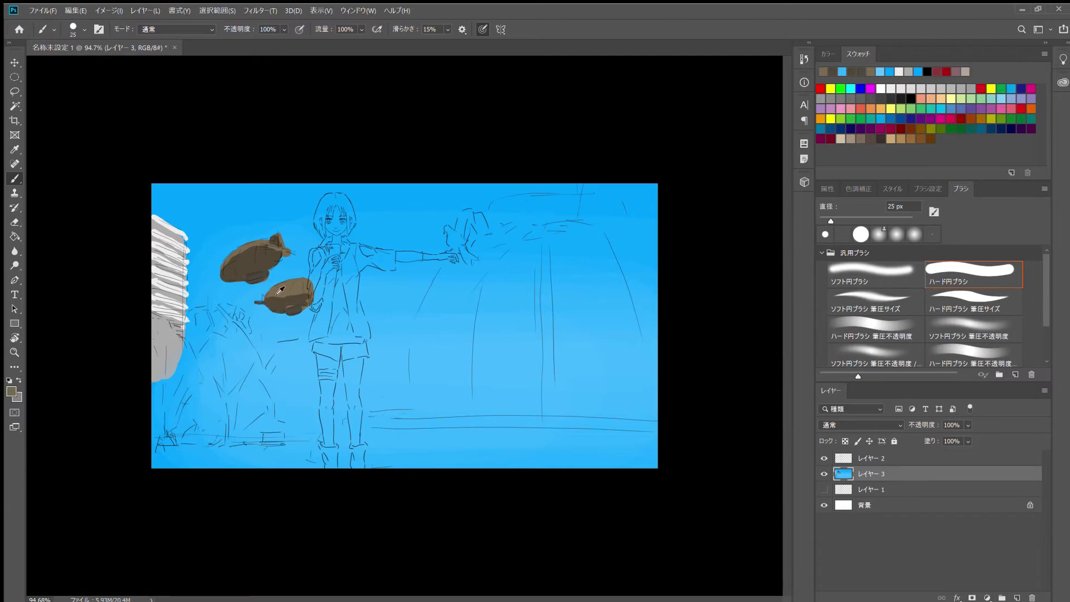
pyautogui.scroll(-5, 281, 290)
pyautogui.scroll(8, 277, 239)
pyautogui.scroll(-4, 277, 334)
# Paint dark-green bushes across the lower part of the canvas
pyautogui.press('i')
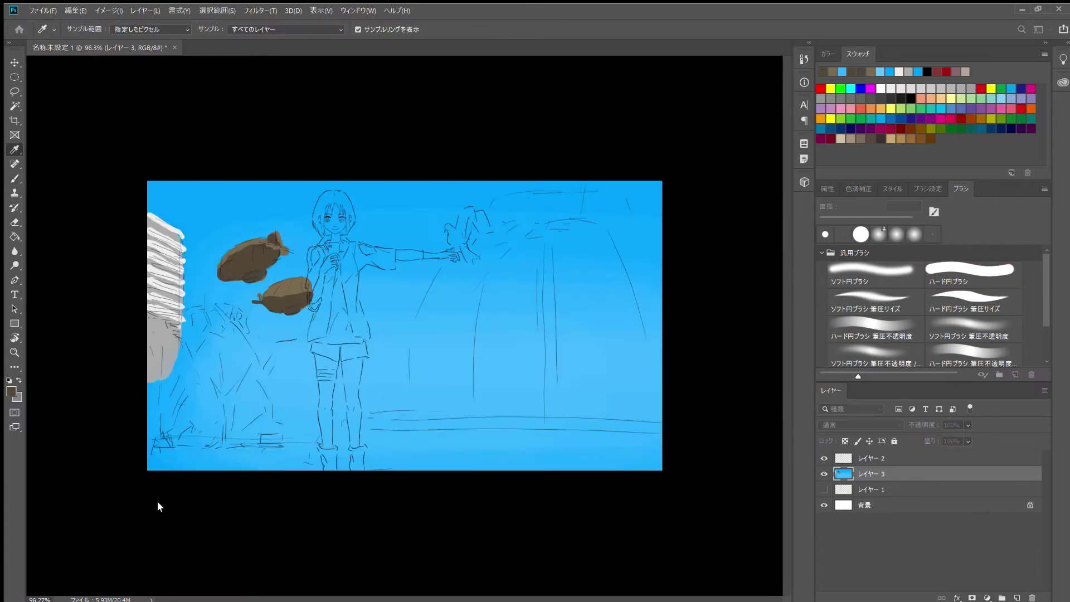
pyautogui.click(1001, 119)
pyautogui.press('b')
pyautogui.moveTo(162, 334)
pyautogui.mouseDown()
pyautogui.moveTo(167, 390)
pyautogui.moveTo(206, 435)
pyautogui.mouseUp()
pyautogui.moveTo(183, 312)
pyautogui.mouseDown()
pyautogui.moveTo(234, 357)
pyautogui.moveTo(268, 424)
pyautogui.moveTo(335, 345)
pyautogui.mouseUp()
pyautogui.moveTo(273, 401); pyautogui.dragTo(390, 379)
pyautogui.moveTo(351, 424); pyautogui.dragTo(495, 362)
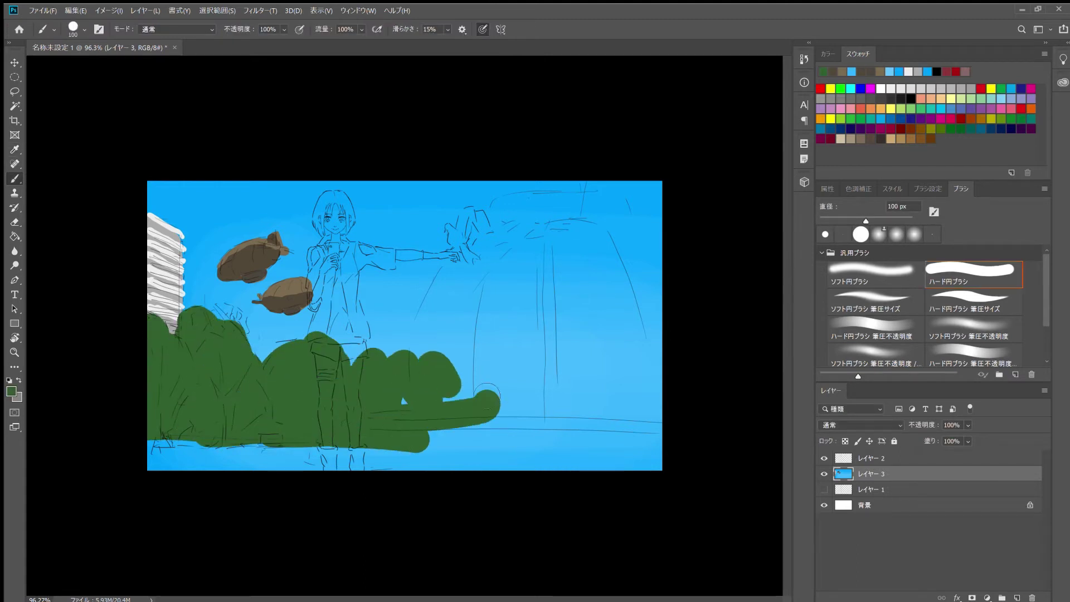
pyautogui.moveTo(435, 401); pyautogui.dragTo(552, 367)
pyautogui.moveTo(429, 361); pyautogui.dragTo(641, 390)
pyautogui.moveTo(412, 440); pyautogui.dragTo(663, 440)
# Paint a light-grey column on the right side
pyautogui.press('i')
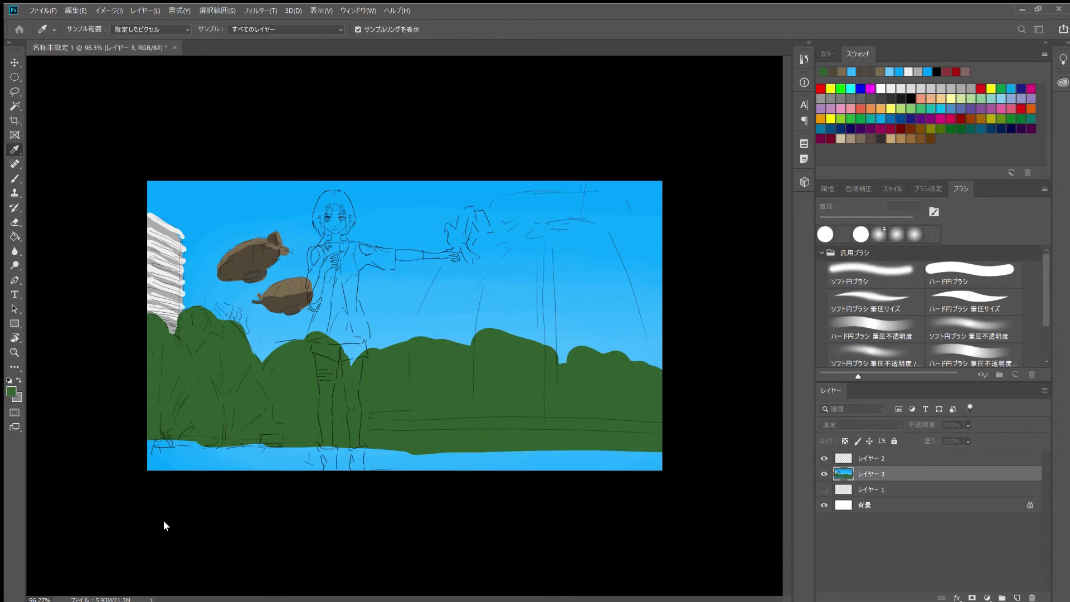
pyautogui.click(167, 261)
pyautogui.press('b')
pyautogui.moveTo(597, 184)
pyautogui.mouseDown()
pyautogui.moveTo(590, 334)
pyautogui.moveTo(635, 351)
pyautogui.moveTo(640, 368)
pyautogui.mouseUp()
# Block in brown cloud bands across the right sky
pyautogui.keyDown('alt'); pyautogui.click(281, 295); pyautogui.keyUp('alt')
pyautogui.moveTo(491, 209); pyautogui.dragTo(662, 192)
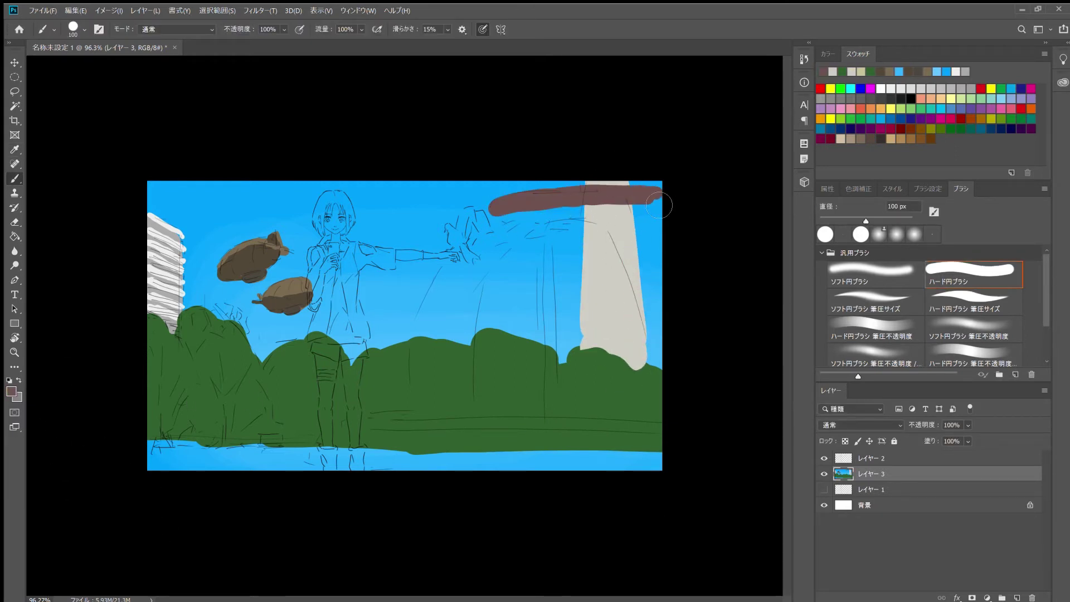
pyautogui.moveTo(551, 223)
pyautogui.mouseDown()
pyautogui.moveTo(504, 219)
pyautogui.moveTo(585, 220)
pyautogui.moveTo(541, 184)
pyautogui.mouseUp()
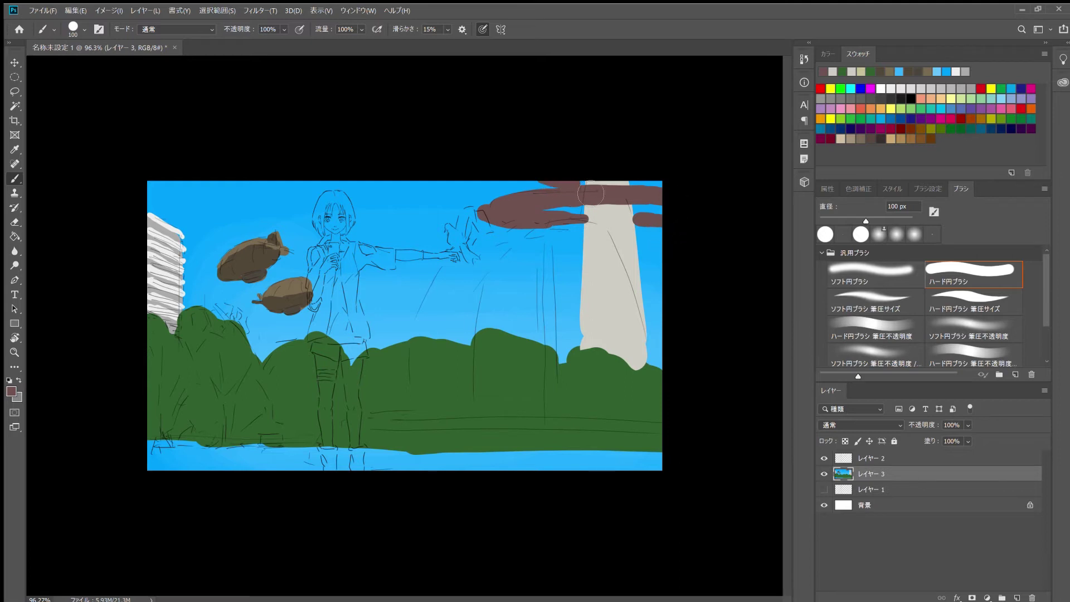
pyautogui.moveTo(663, 237); pyautogui.dragTo(535, 237)
pyautogui.moveTo(602, 239)
pyautogui.mouseDown()
pyautogui.moveTo(457, 263)
pyautogui.moveTo(692, 287)
pyautogui.moveTo(541, 317)
pyautogui.mouseUp()
pyautogui.moveTo(648, 321); pyautogui.dragTo(460, 336)
# Paint the bottom ground strip grey-brown
pyautogui.keyDown('alt'); pyautogui.click(613, 251); pyautogui.keyUp('alt')
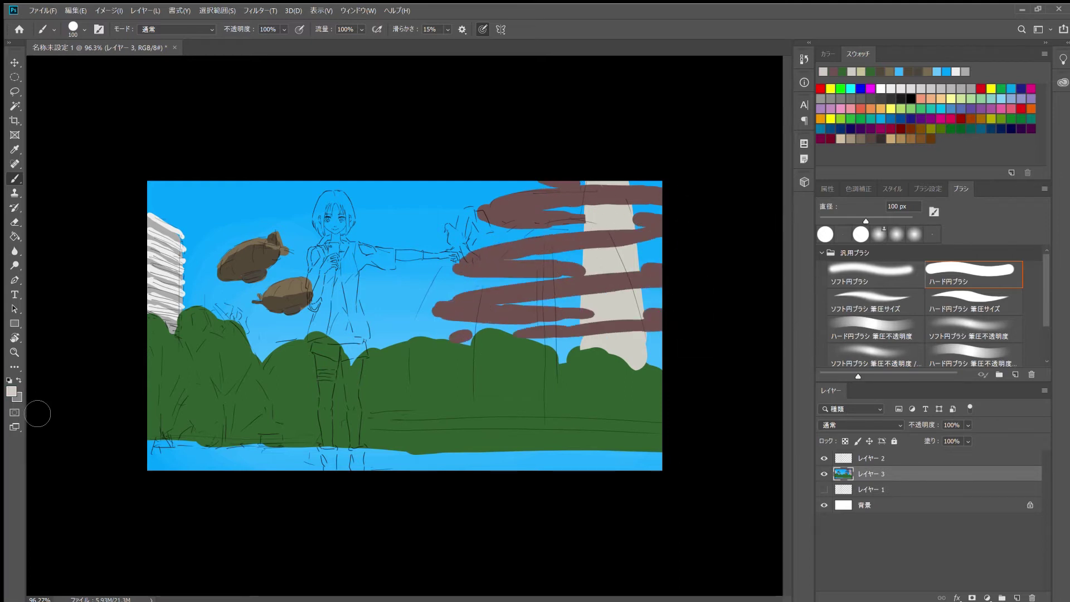
pyautogui.press('i')
pyautogui.press('b')
pyautogui.moveTo(150, 454); pyautogui.dragTo(690, 462)
# Add light-green highlights across the bushes
pyautogui.click(973, 272)
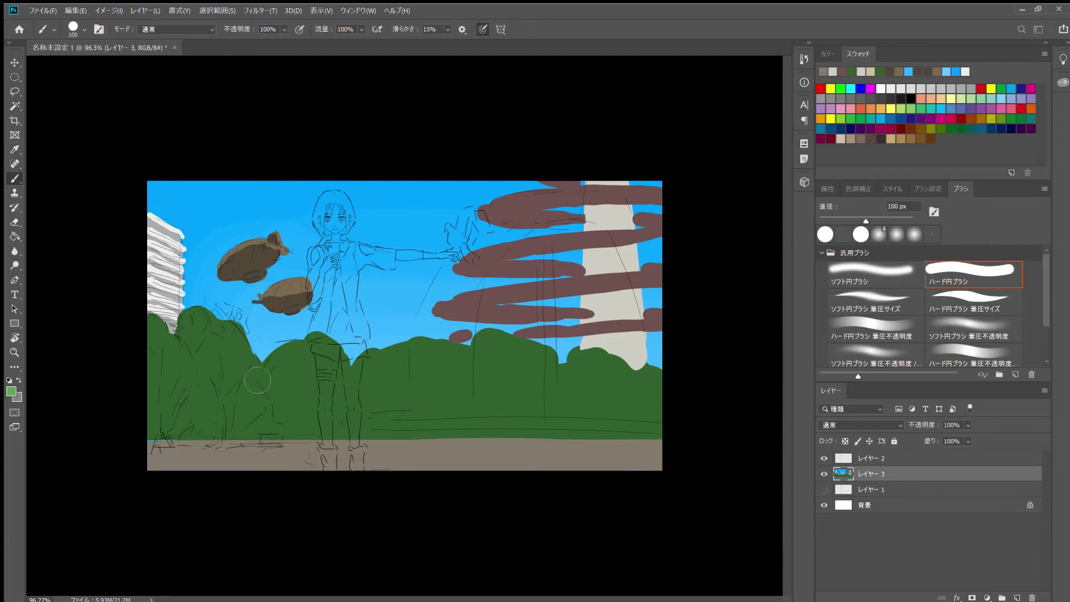
pyautogui.moveTo(156, 323); pyautogui.dragTo(193, 396)
pyautogui.moveTo(186, 318)
pyautogui.mouseDown()
pyautogui.moveTo(304, 374)
pyautogui.moveTo(390, 362)
pyautogui.moveTo(473, 395)
pyautogui.moveTo(598, 366)
pyautogui.moveTo(641, 385)
pyautogui.mouseUp()
pyautogui.moveTo(446, 424); pyautogui.dragTo(468, 415)
pyautogui.moveTo(207, 448); pyautogui.dragTo(327, 451)
# Paint a translucent beige ground strip with the brush at 37% opacity
pyautogui.hotkey('ctrl', 'z')
pyautogui.press('3')
pyautogui.press('7')
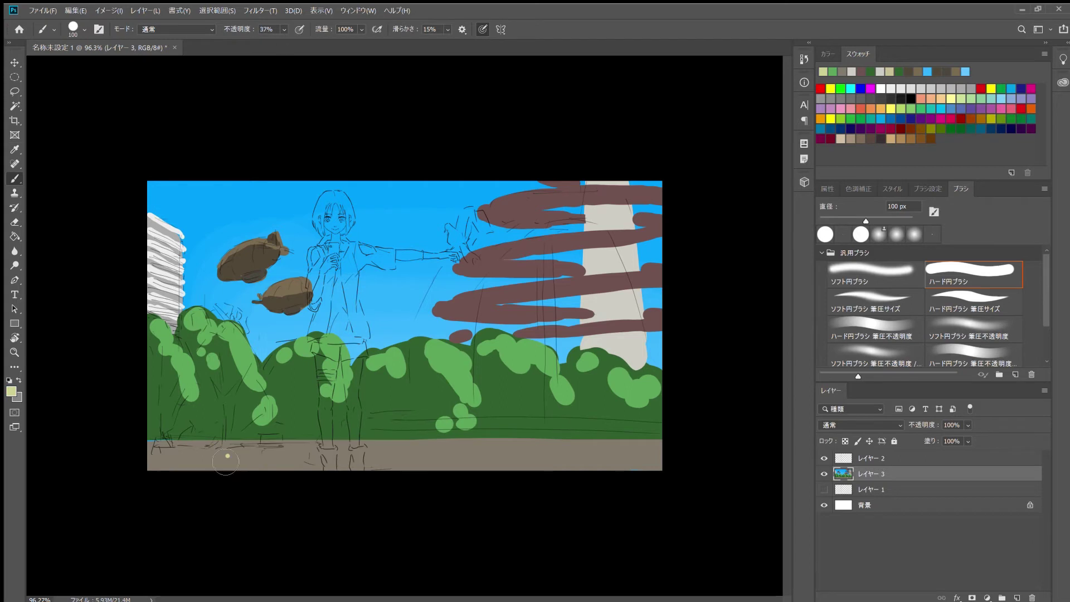
pyautogui.moveTo(200, 454); pyautogui.dragTo(666, 460)
# Paint pink highlight bands over the brown clouds
pyautogui.press('i')
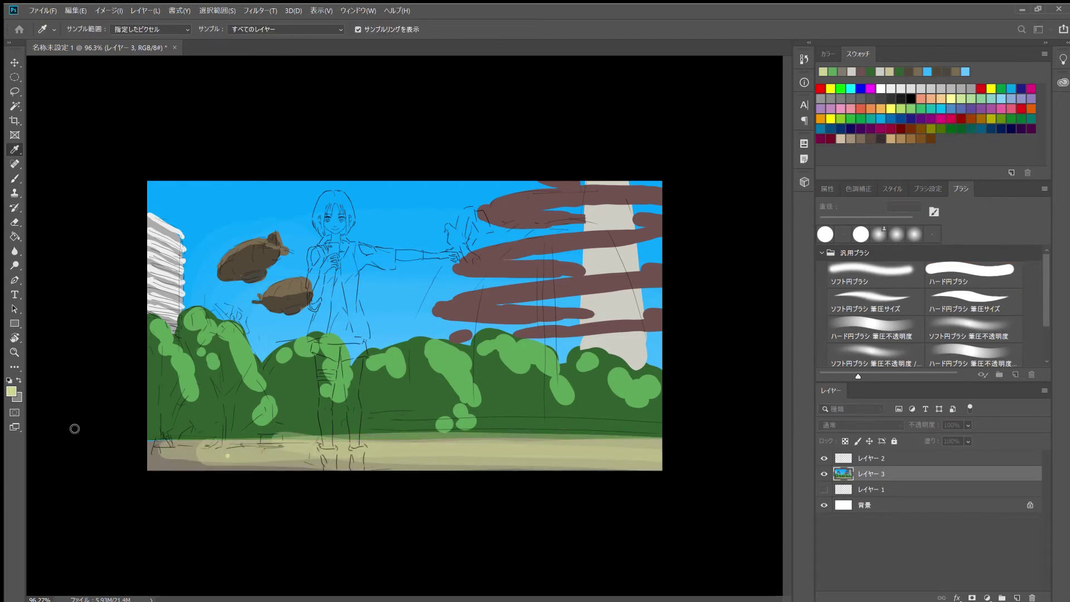
pyautogui.press('b')
pyautogui.moveTo(521, 194); pyautogui.dragTo(660, 192)
pyautogui.moveTo(579, 187); pyautogui.dragTo(660, 195)
pyautogui.moveTo(490, 254); pyautogui.dragTo(647, 229)
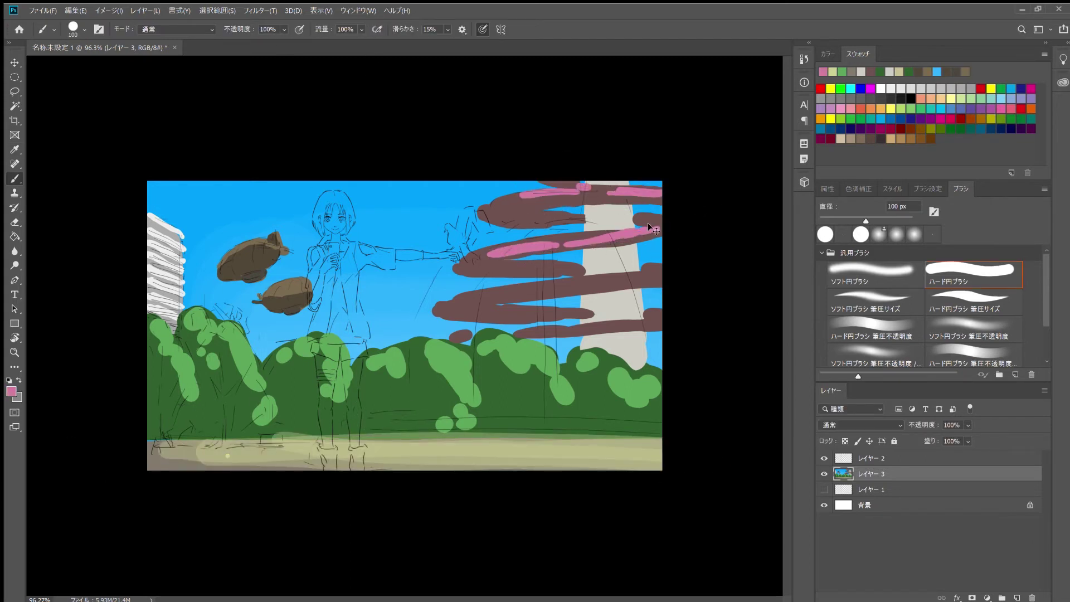
pyautogui.hotkey('ctrl', 'z')
pyautogui.moveTo(539, 213); pyautogui.dragTo(567, 215)
pyautogui.moveTo(663, 223); pyautogui.dragTo(503, 255)
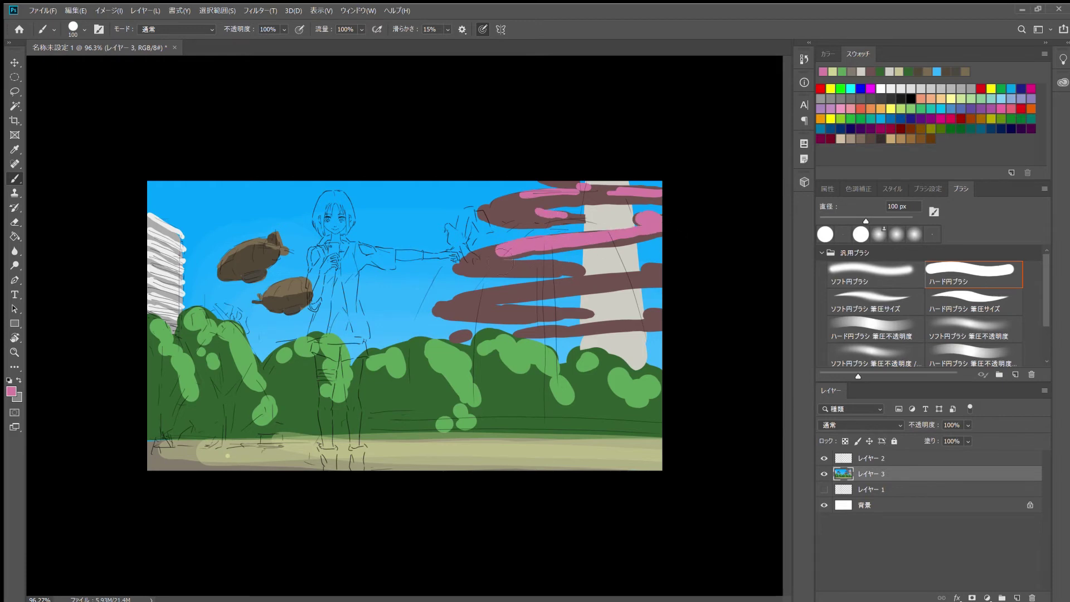
pyautogui.moveTo(660, 292); pyautogui.dragTo(452, 298)
pyautogui.moveTo(528, 327); pyautogui.dragTo(660, 326)
# Dab grey spots down the tower
pyautogui.keyDown('alt'); pyautogui.click(613, 312); pyautogui.keyUp('alt')
pyautogui.moveTo(592, 217); pyautogui.dragTo(605, 221)
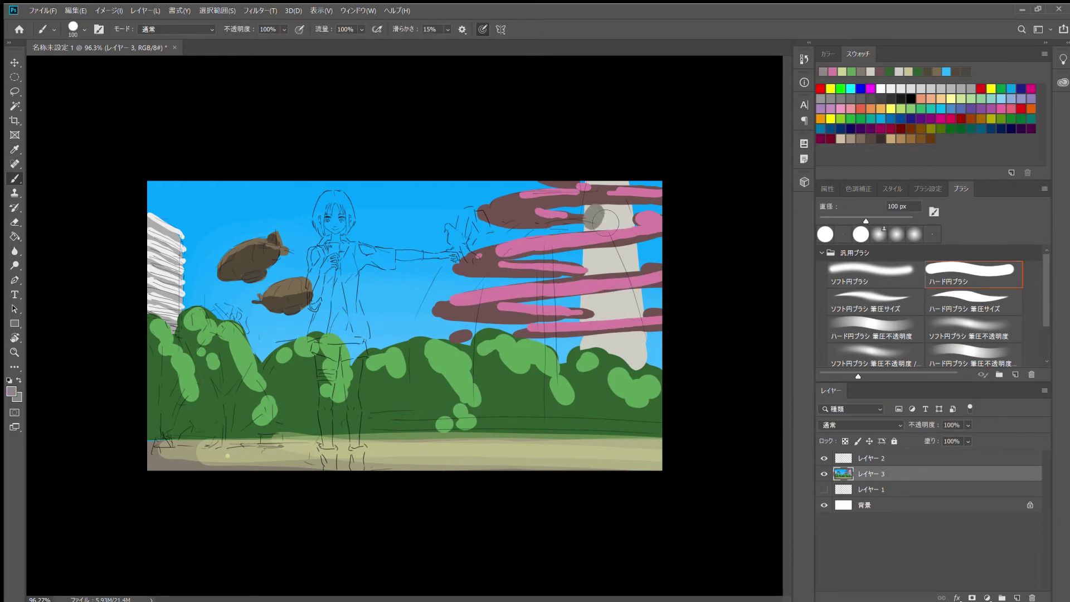
pyautogui.click(595, 216)
pyautogui.click(594, 259)
pyautogui.click(592, 307)
pyautogui.click(600, 344)
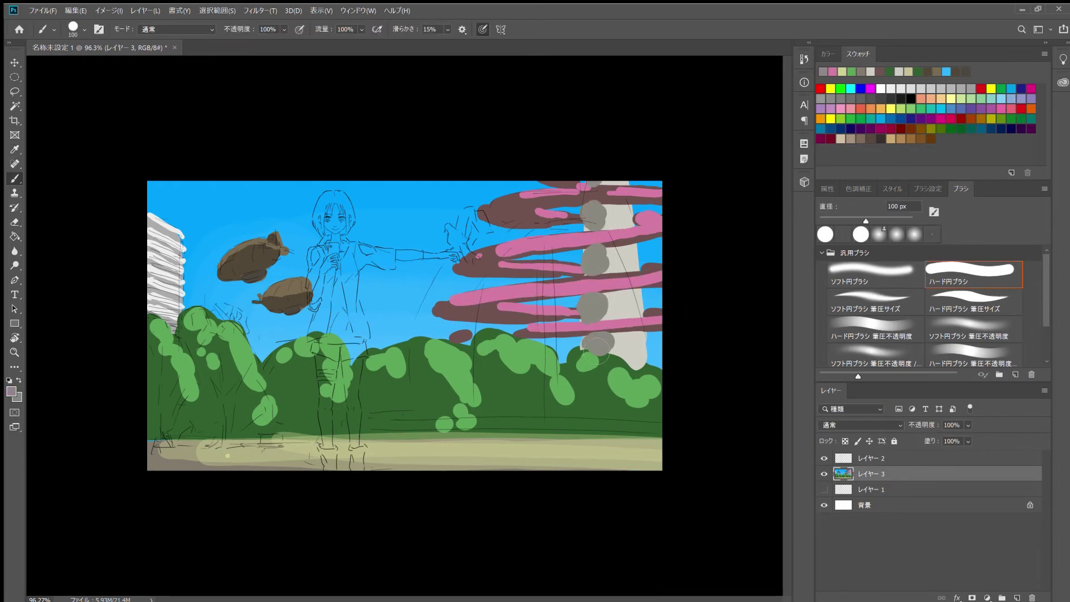
# Paint skin tones on the girl's face, arms, hands and both legs
pyautogui.press('i')
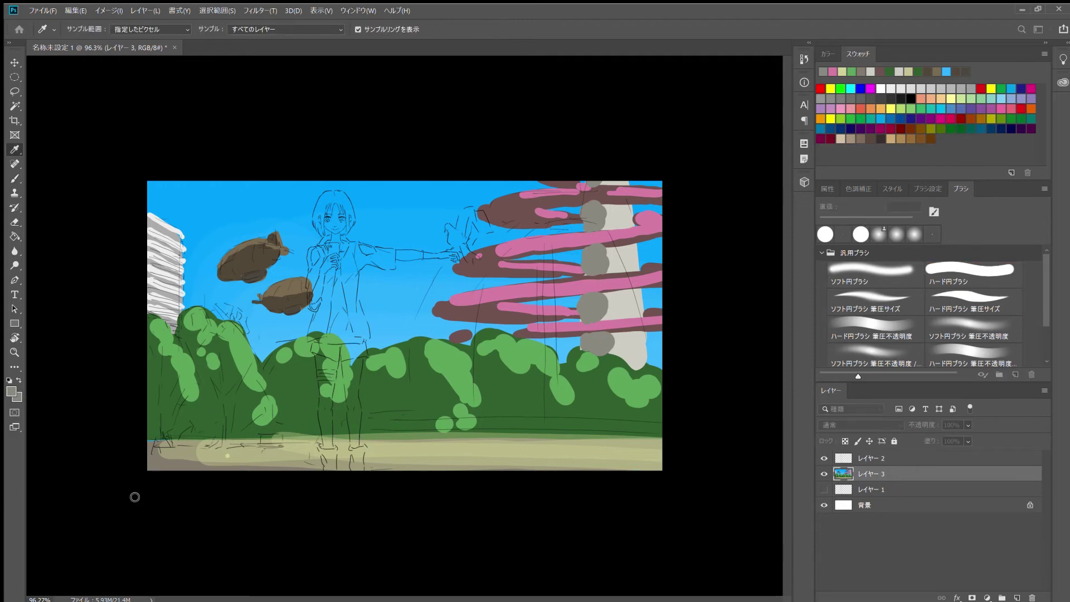
pyautogui.press('b')
pyautogui.moveTo(329, 215); pyautogui.dragTo(341, 228)
pyautogui.scroll(3, 399, 282)
pyautogui.moveTo(279, 161); pyautogui.dragTo(295, 187)
pyautogui.moveTo(437, 225); pyautogui.dragTo(505, 235)
pyautogui.moveTo(278, 231); pyautogui.dragTo(261, 303)
pyautogui.press(']')
pyautogui.moveTo(273, 398); pyautogui.dragTo(272, 571)
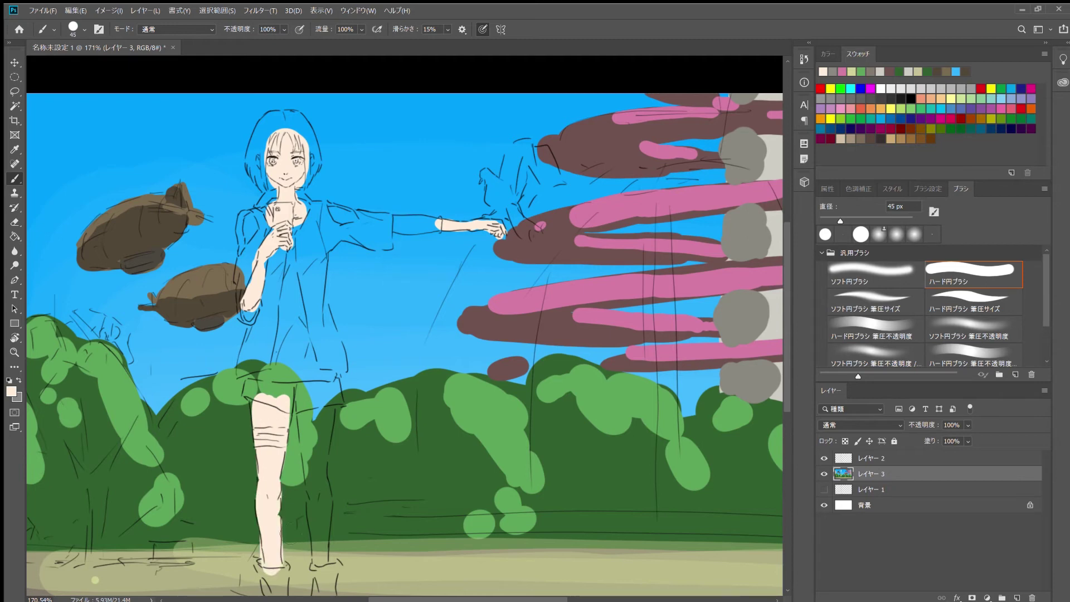
pyautogui.moveTo(320, 390); pyautogui.dragTo(320, 571)
pyautogui.moveTo(322, 474); pyautogui.dragTo(321, 574)
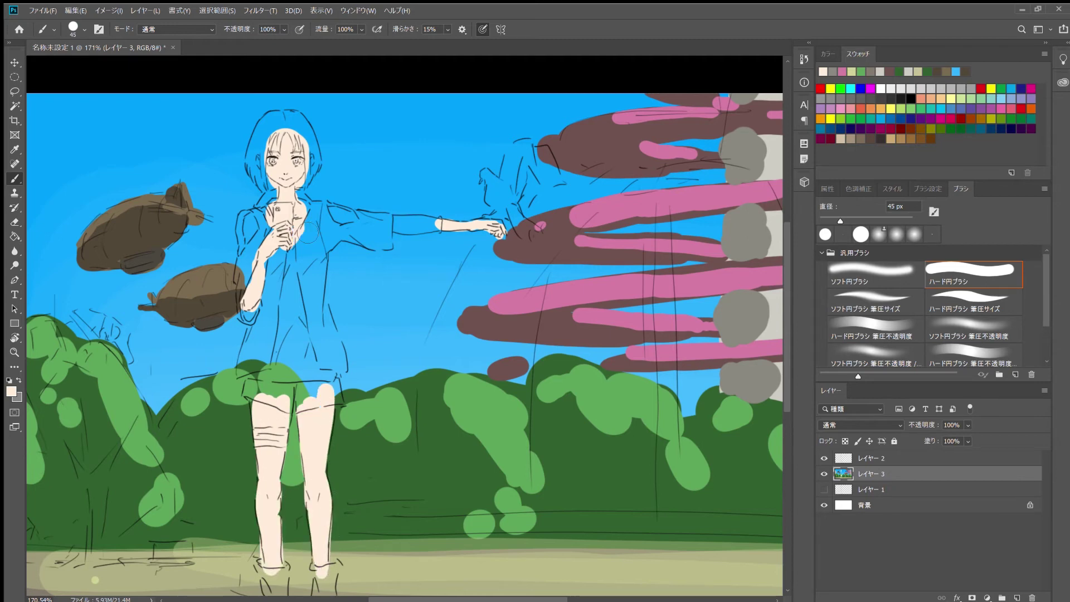
pyautogui.scroll(-3, 308, 233)
# At 41% opacity with a 90 px brush, wash translucent light blue over the right for the dome
pyautogui.press('4')
pyautogui.press('1')
pyautogui.press(']')
pyautogui.press(']')
pyautogui.press(']')
pyautogui.moveTo(582, 220); pyautogui.dragTo(424, 390)
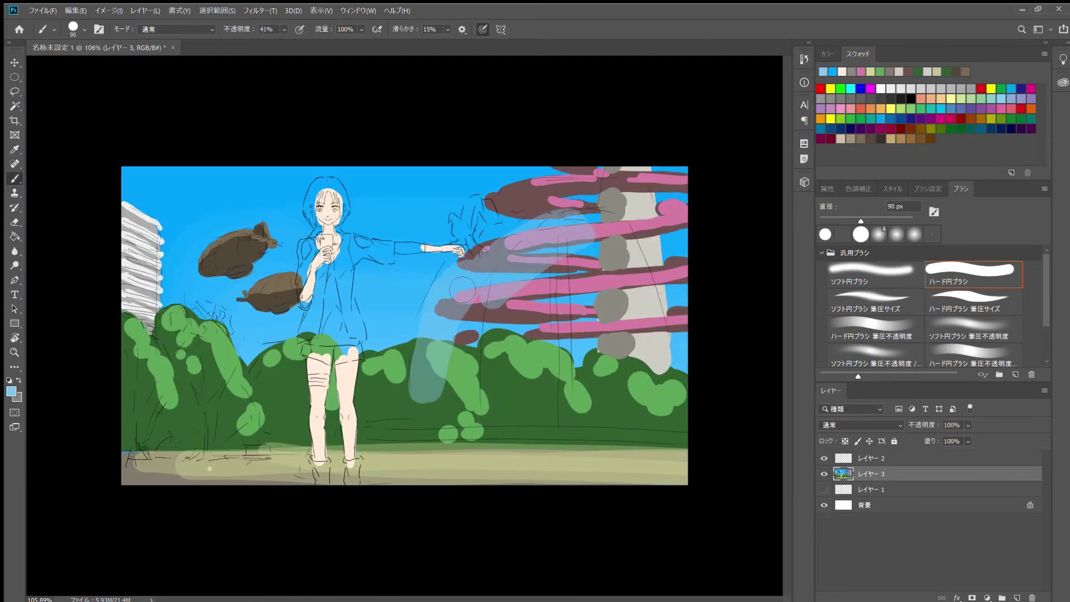
pyautogui.moveTo(463, 290)
pyautogui.mouseDown()
pyautogui.moveTo(631, 257)
pyautogui.moveTo(618, 407)
pyautogui.mouseUp()
pyautogui.moveTo(502, 239)
pyautogui.mouseDown()
pyautogui.moveTo(440, 362)
pyautogui.moveTo(607, 413)
pyautogui.mouseUp()
# Shade the glass dome with dark-blue strokes and add light-blue highlights
pyautogui.press('i')
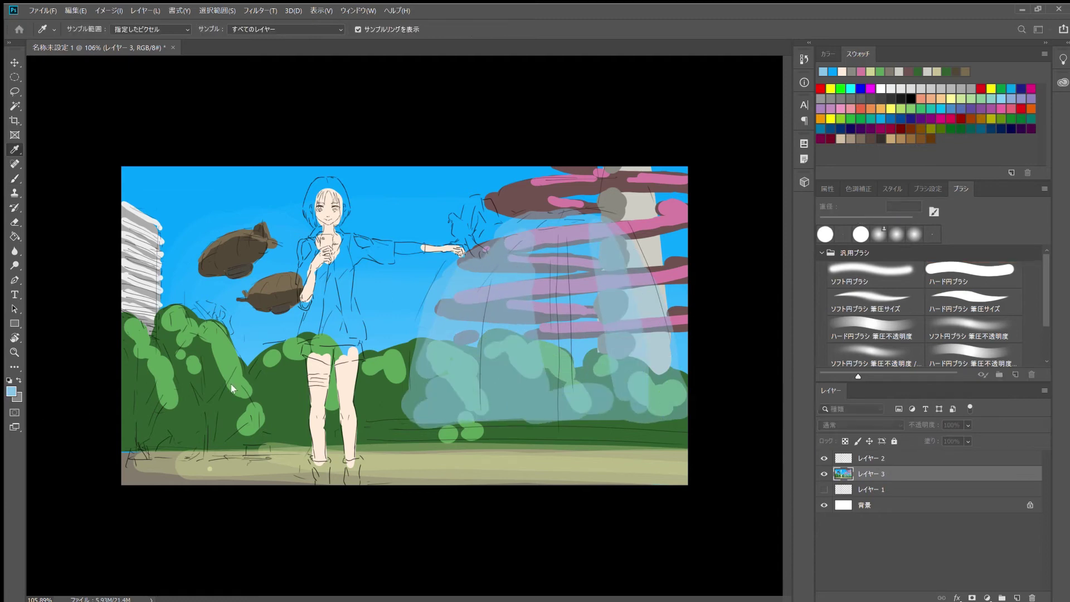
pyautogui.moveTo(580, 223); pyautogui.dragTo(657, 390)
pyautogui.moveTo(619, 234); pyautogui.dragTo(640, 412)
pyautogui.click(969, 273)
pyautogui.moveTo(484, 256); pyautogui.dragTo(488, 394)
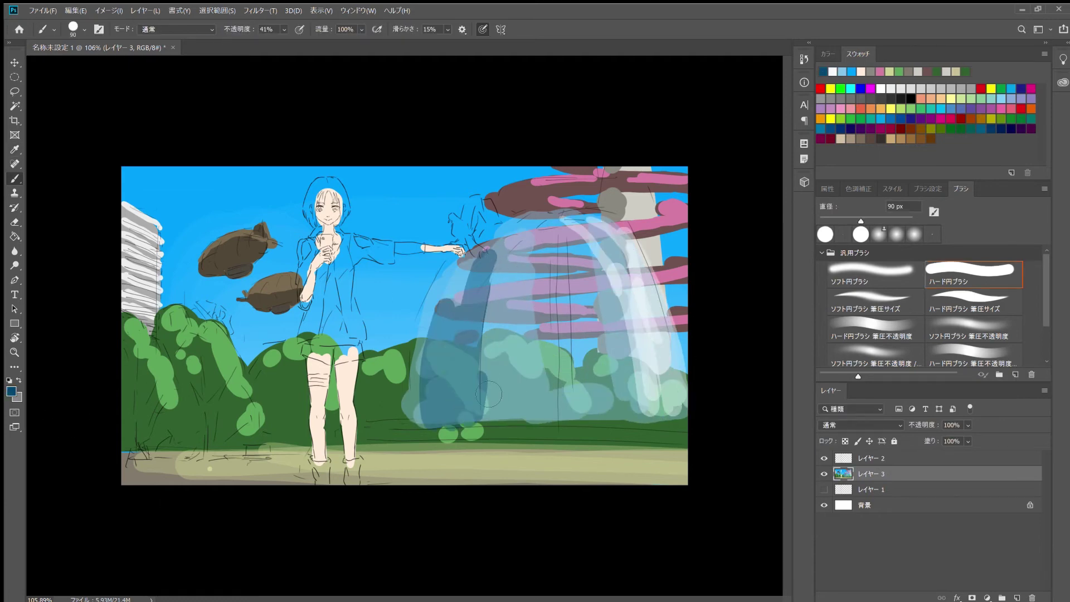
pyautogui.moveTo(552, 245); pyautogui.dragTo(552, 423)
pyautogui.moveTo(446, 312)
pyautogui.mouseDown()
pyautogui.moveTo(535, 424)
pyautogui.moveTo(618, 440)
pyautogui.mouseUp()
pyautogui.moveTo(412, 356); pyautogui.dragTo(424, 423)
pyautogui.keyDown('alt'); pyautogui.click(423, 334); pyautogui.keyUp('alt')
pyautogui.moveTo(418, 307)
pyautogui.mouseDown()
pyautogui.moveTo(418, 445)
pyautogui.moveTo(628, 474)
pyautogui.mouseUp()
# At 100% opacity, paint a grey road along the ground with light grey strips
pyautogui.click(940, 88)
pyautogui.press('0')
pyautogui.moveTo(685, 446)
pyautogui.mouseDown()
pyautogui.moveTo(356, 445)
pyautogui.moveTo(312, 468)
pyautogui.mouseUp()
pyautogui.moveTo(424, 473); pyautogui.dragTo(686, 474)
pyautogui.keyDown('alt'); pyautogui.click(641, 384); pyautogui.keyUp('alt')
pyautogui.moveTo(423, 429); pyautogui.dragTo(685, 432)
pyautogui.moveTo(535, 463)
pyautogui.mouseDown()
pyautogui.moveTo(648, 482)
pyautogui.moveTo(513, 468)
pyautogui.mouseUp()
pyautogui.keyDown('alt'); pyautogui.click(401, 446); pyautogui.keyUp('alt')
pyautogui.moveTo(446, 437)
pyautogui.mouseDown()
pyautogui.moveTo(535, 438)
pyautogui.moveTo(510, 474)
pyautogui.mouseUp()
pyautogui.keyDown('alt'); pyautogui.click(612, 474); pyautogui.keyUp('alt')
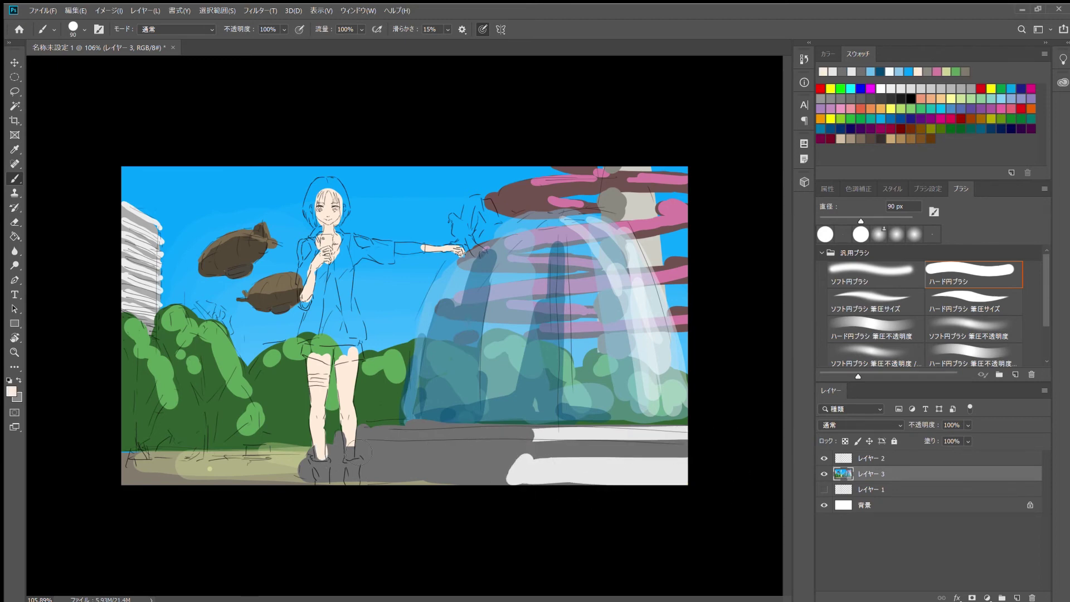
# Paint the girl's shoes brown
pyautogui.scroll(1, 405, 322)
pyautogui.keyDown('alt'); pyautogui.click(223, 239); pyautogui.keyUp('alt')
pyautogui.moveTo(309, 476); pyautogui.dragTo(349, 484)
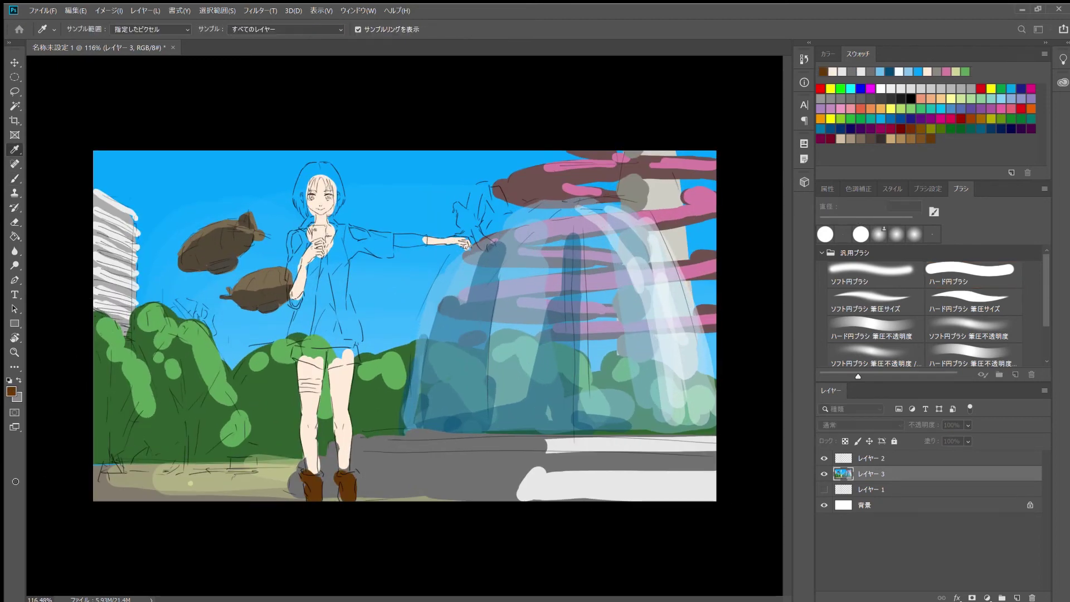
pyautogui.keyDown('alt'); pyautogui.click(337, 198); pyautogui.keyUp('alt')
# With a smaller brush, paint the girl's hair black
pyautogui.press('[')
pyautogui.press('[')
pyautogui.press('[')
pyautogui.moveTo(305, 164)
pyautogui.mouseDown()
pyautogui.moveTo(309, 214)
pyautogui.moveTo(298, 215)
pyautogui.moveTo(315, 184)
pyautogui.mouseUp()
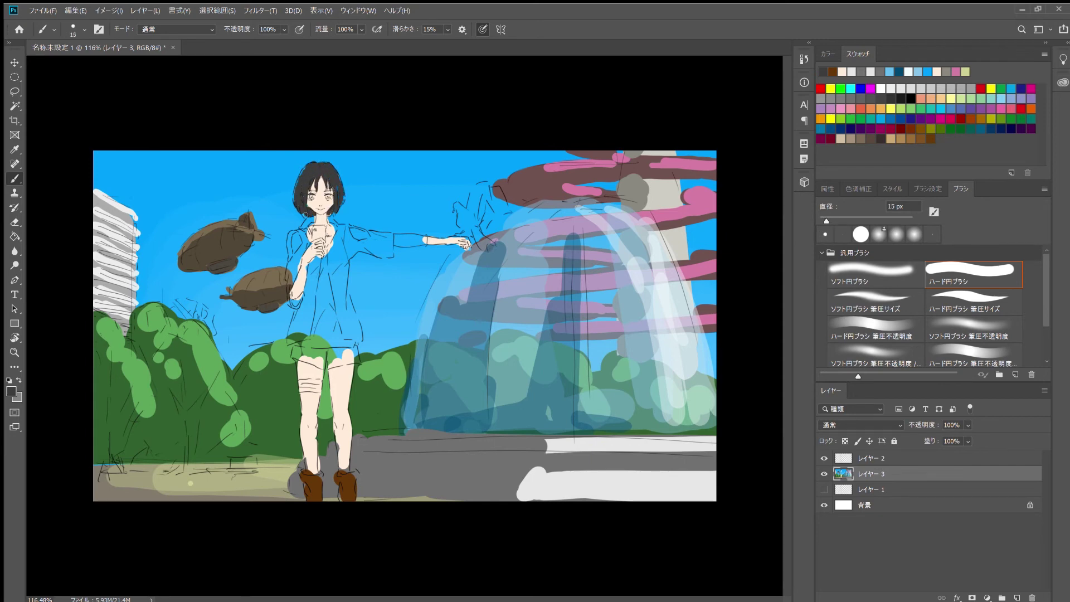
pyautogui.scroll(5, 354, 264)
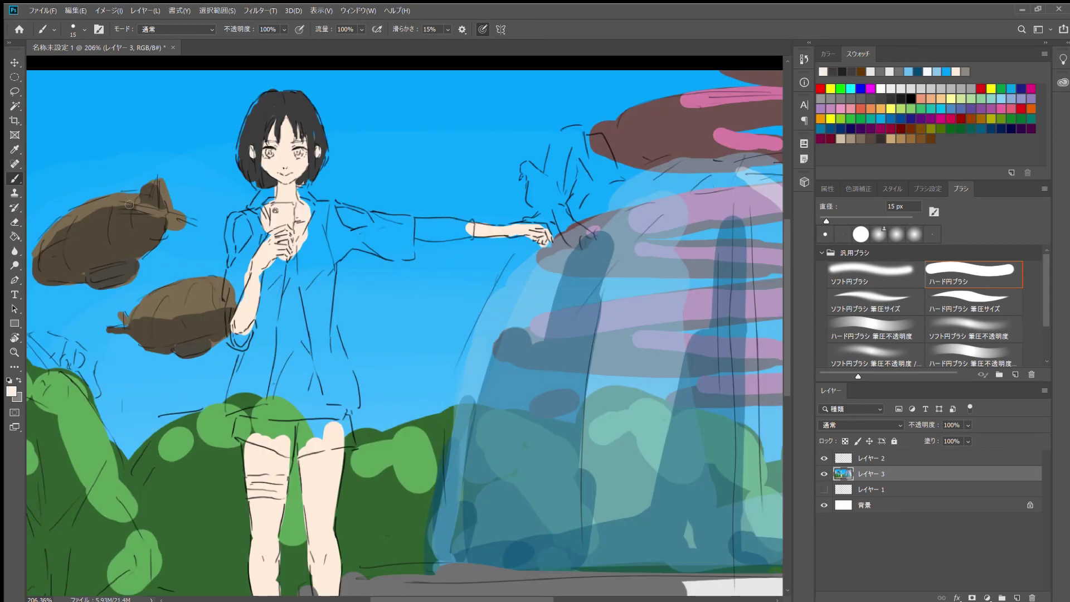
# Zoom in, shrink the brush and paint the girl's eyes green
pyautogui.press('x')
pyautogui.keyDown('alt'); pyautogui.click(265, 141); pyautogui.keyUp('alt')
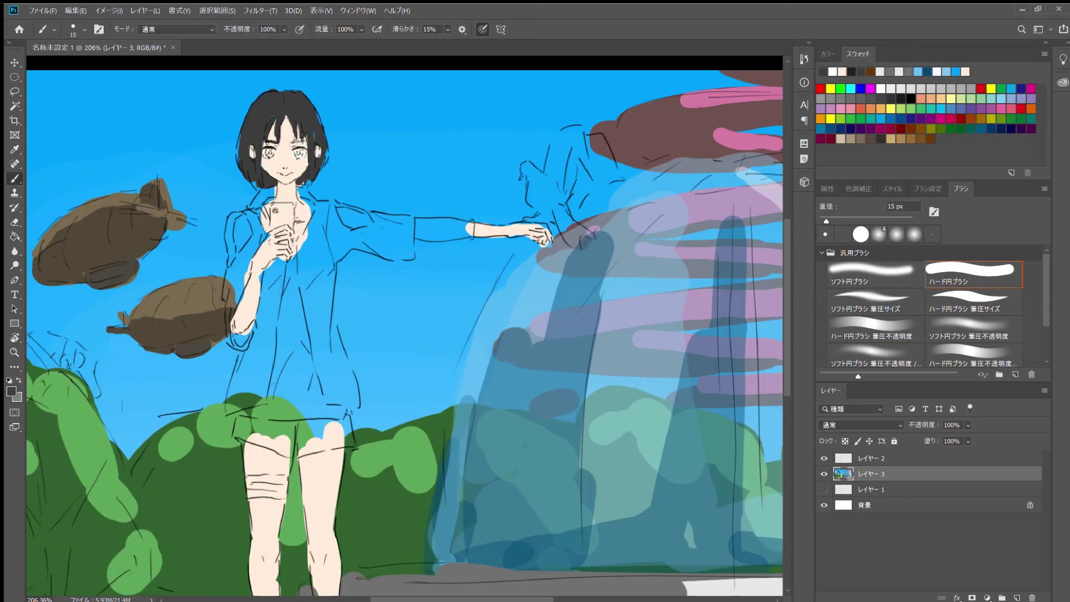
pyautogui.press('[')
pyautogui.press('[')
pyautogui.press('[')
pyautogui.scroll(2, 274, 154)
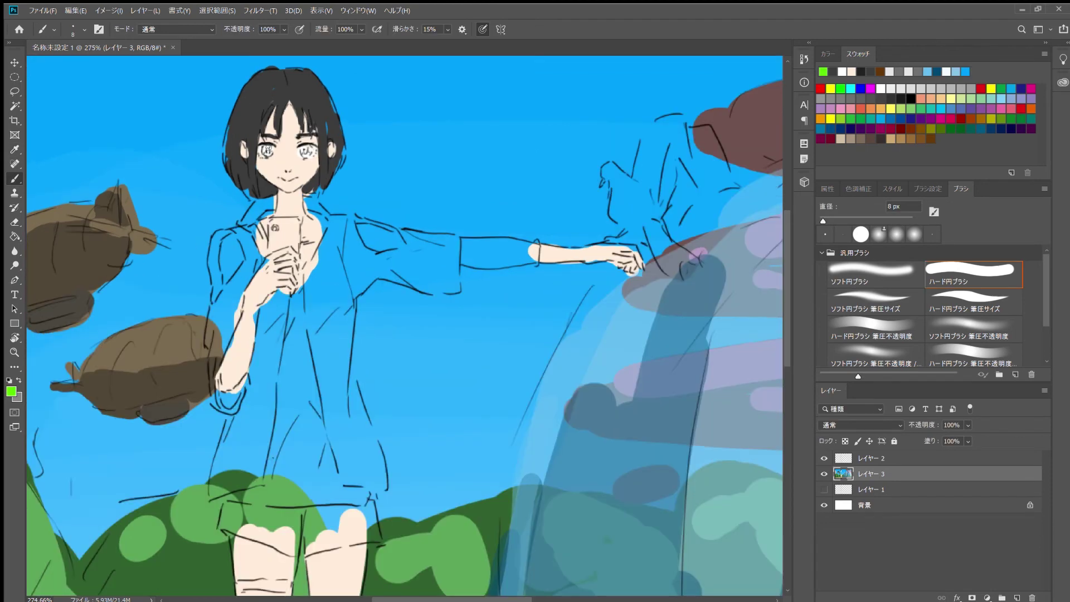
pyautogui.press('d')
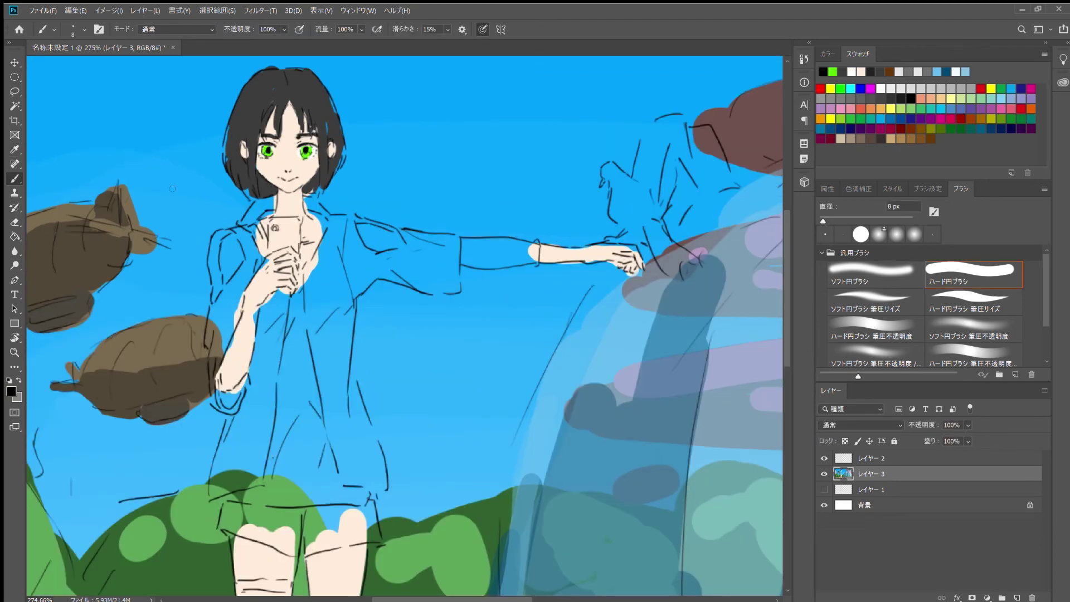
pyautogui.keyDown('alt'); pyautogui.click(264, 152); pyautogui.keyUp('alt')
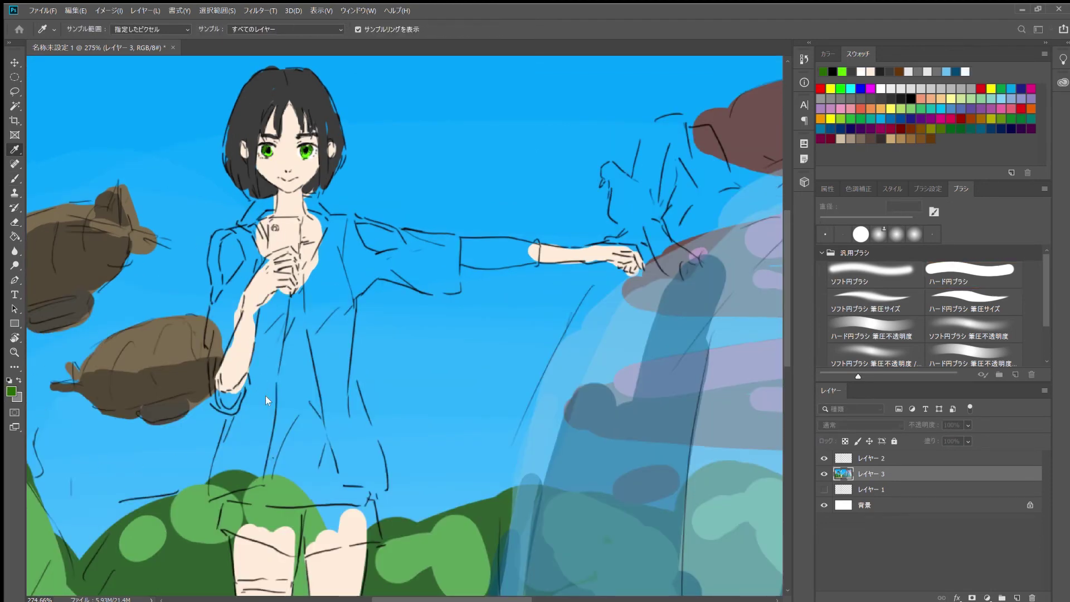
pyautogui.keyDown('alt'); pyautogui.click(272, 148); pyautogui.keyUp('alt')
# Paint the jacket's sleeves, collar and front light green
pyautogui.press('i')
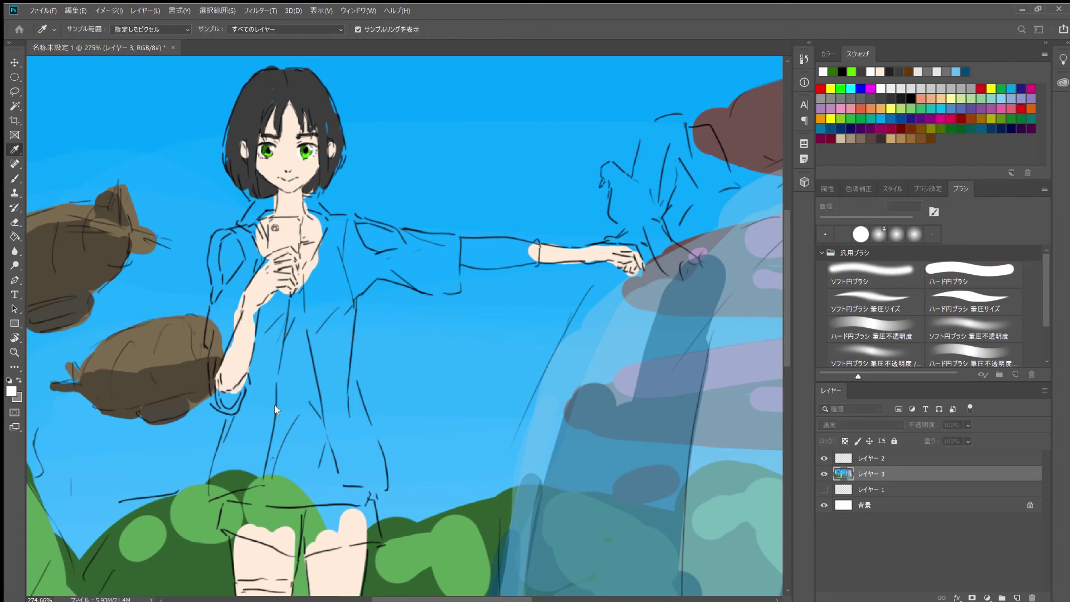
pyautogui.press('b')
pyautogui.moveTo(276, 204)
pyautogui.mouseDown()
pyautogui.moveTo(245, 226)
pyautogui.moveTo(215, 374)
pyautogui.moveTo(228, 401)
pyautogui.mouseUp()
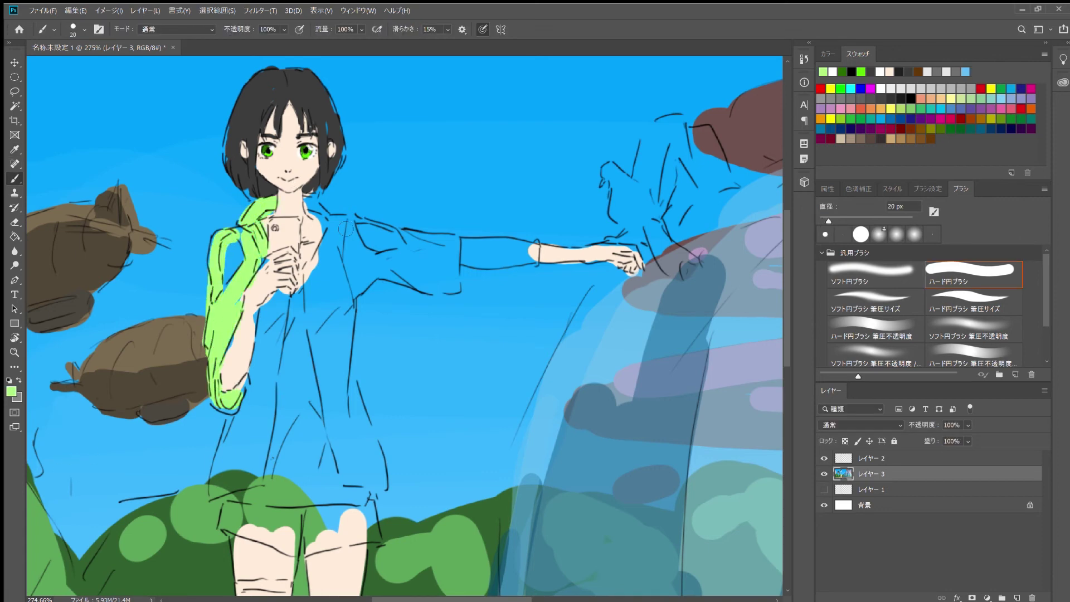
pyautogui.moveTo(331, 199); pyautogui.dragTo(318, 223)
pyautogui.moveTo(234, 237); pyautogui.dragTo(246, 284)
pyautogui.moveTo(334, 218)
pyautogui.mouseDown()
pyautogui.moveTo(315, 339)
pyautogui.moveTo(358, 226)
pyautogui.moveTo(457, 246)
pyautogui.moveTo(345, 312)
pyautogui.moveTo(384, 485)
pyautogui.mouseUp()
pyautogui.keyDown('alt'); pyautogui.click(295, 246); pyautogui.keyUp('alt')
pyautogui.moveTo(283, 301)
pyautogui.mouseDown()
pyautogui.moveTo(276, 379)
pyautogui.moveTo(218, 473)
pyautogui.moveTo(222, 490)
pyautogui.mouseUp()
# Paint the grey shirt down the torso and the dark shorts below it
pyautogui.keyDown('alt'); pyautogui.click(279, 95); pyautogui.keyUp('alt')
pyautogui.moveTo(467, 241); pyautogui.dragTo(540, 251)
pyautogui.moveTo(293, 301)
pyautogui.mouseDown()
pyautogui.moveTo(304, 484)
pyautogui.moveTo(365, 500)
pyautogui.mouseUp()
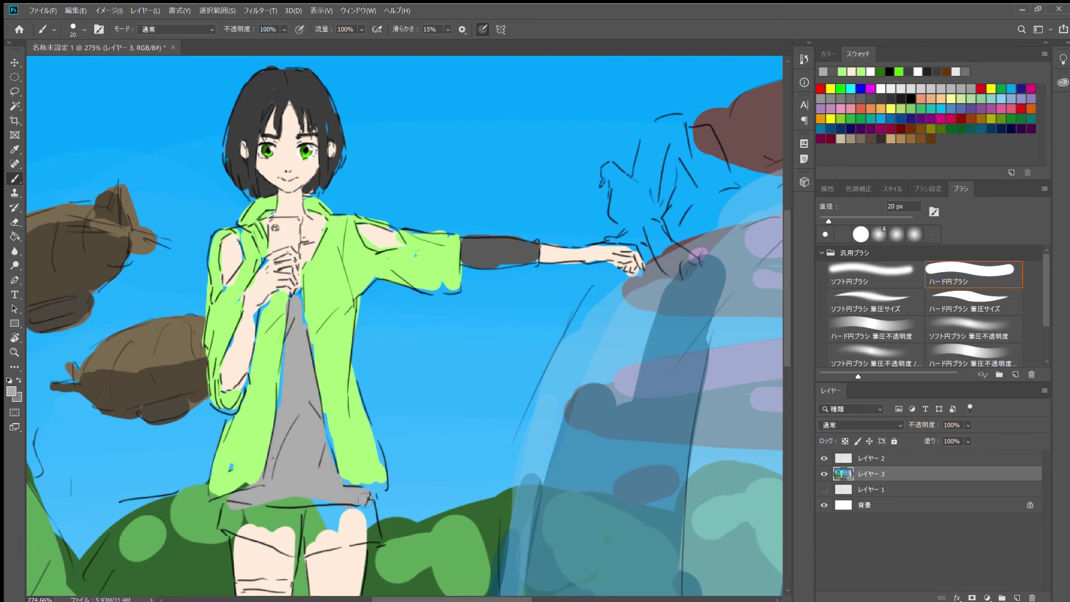
pyautogui.moveTo(229, 507); pyautogui.dragTo(298, 552)
pyautogui.moveTo(281, 508); pyautogui.dragTo(376, 549)
pyautogui.moveTo(323, 506); pyautogui.dragTo(380, 536)
# Add a white thigh bandage, the white bird, and the dark phone in her hand
pyautogui.moveTo(290, 502); pyautogui.dragTo(291, 273)
pyautogui.moveTo(279, 367); pyautogui.dragTo(334, 385)
pyautogui.moveTo(267, 312); pyautogui.dragTo(304, 340)
pyautogui.hotkey('ctrl', '0')
pyautogui.scroll(5, 199, 218)
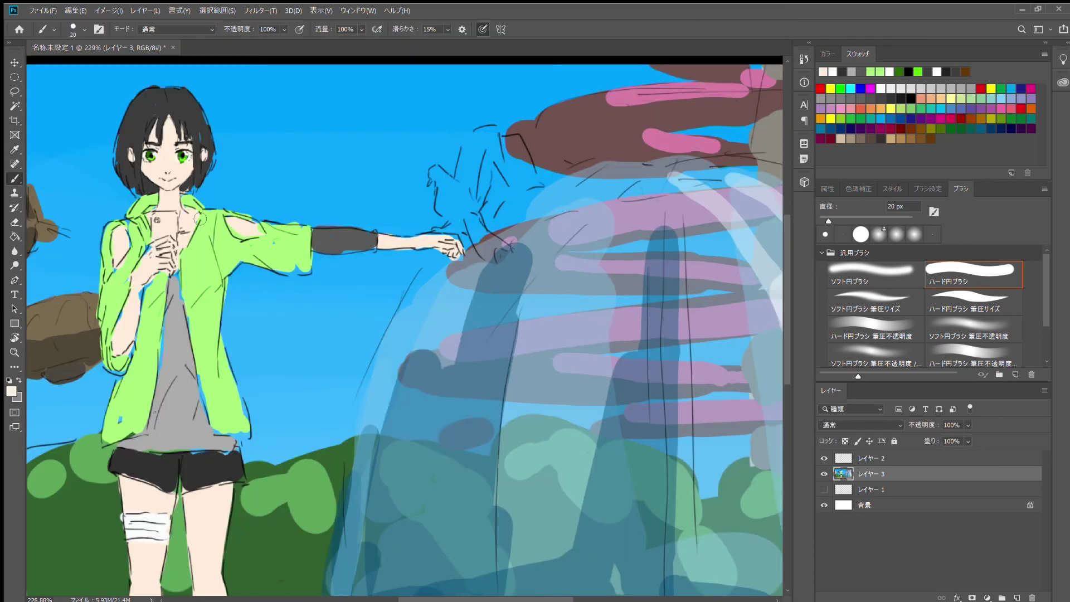
pyautogui.moveTo(440, 189)
pyautogui.mouseDown()
pyautogui.moveTo(501, 136)
pyautogui.moveTo(440, 187)
pyautogui.moveTo(520, 145)
pyautogui.moveTo(473, 215)
pyautogui.moveTo(496, 251)
pyautogui.mouseUp()
pyautogui.hotkey('ctrl', 'z')
pyautogui.scroll(2, 320, 237)
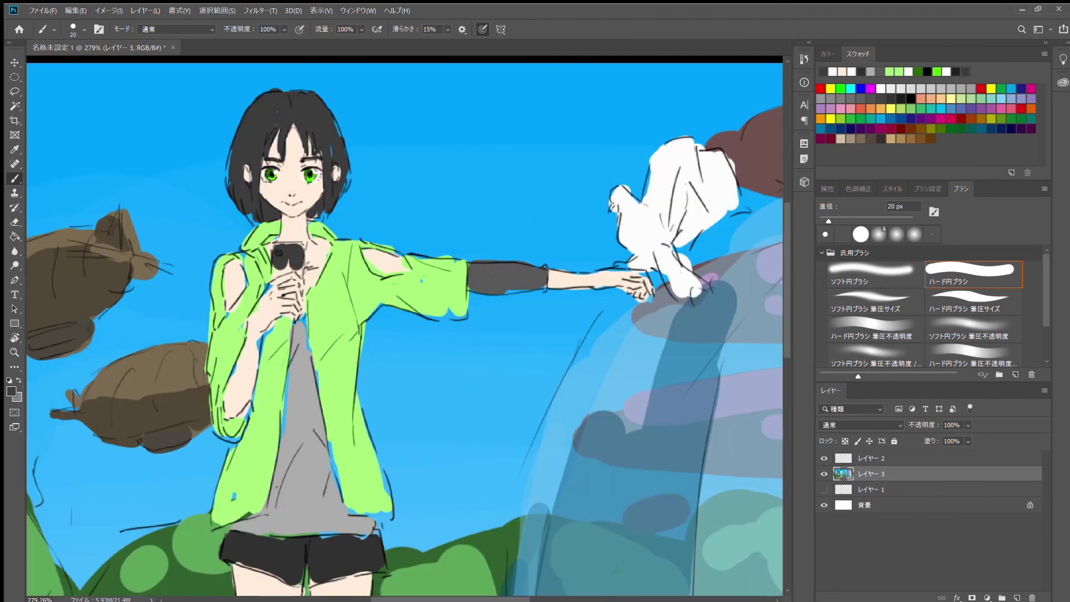
pyautogui.press('[')
pyautogui.press('[')
pyautogui.moveTo(295, 281); pyautogui.dragTo(296, 303)
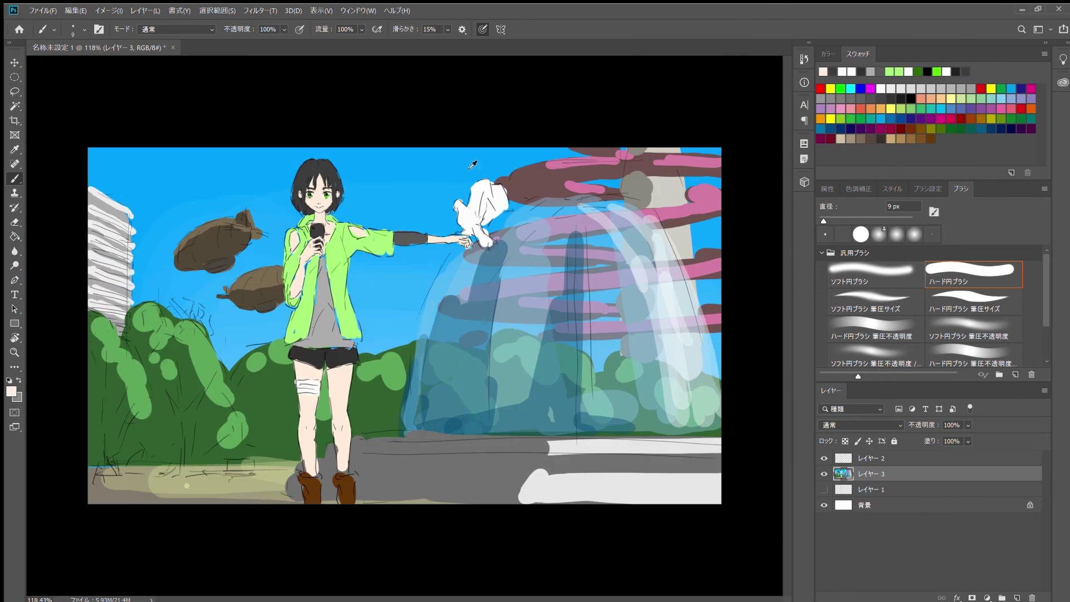